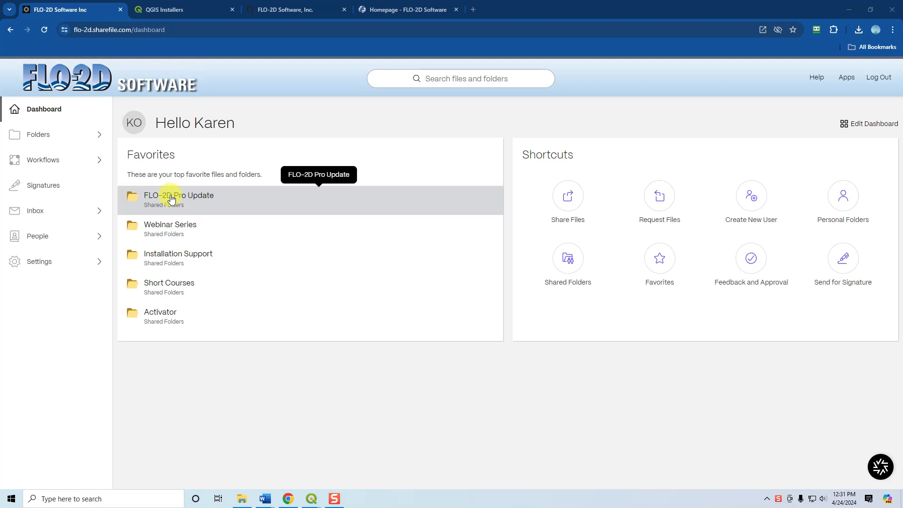
Open the Build 23 folder inside Executables in the shared FLO-2D Pro Update folder.
click(171, 196)
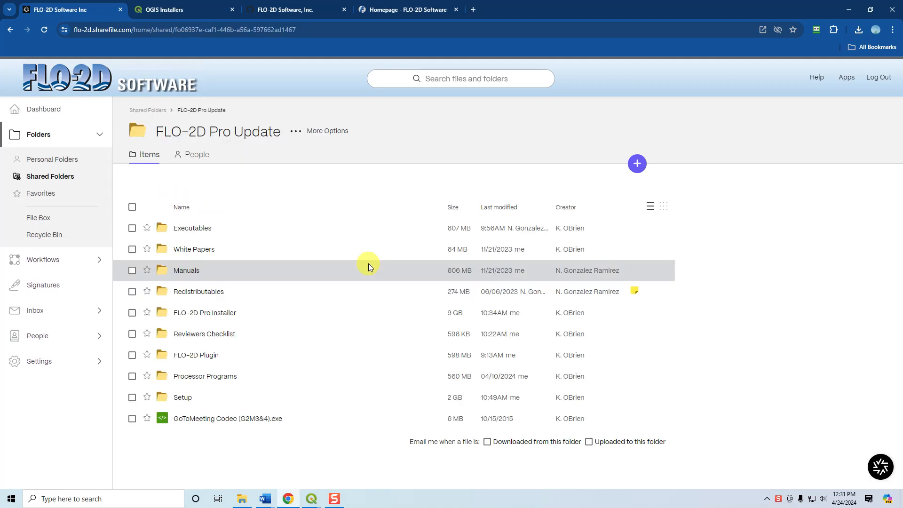
click(187, 229)
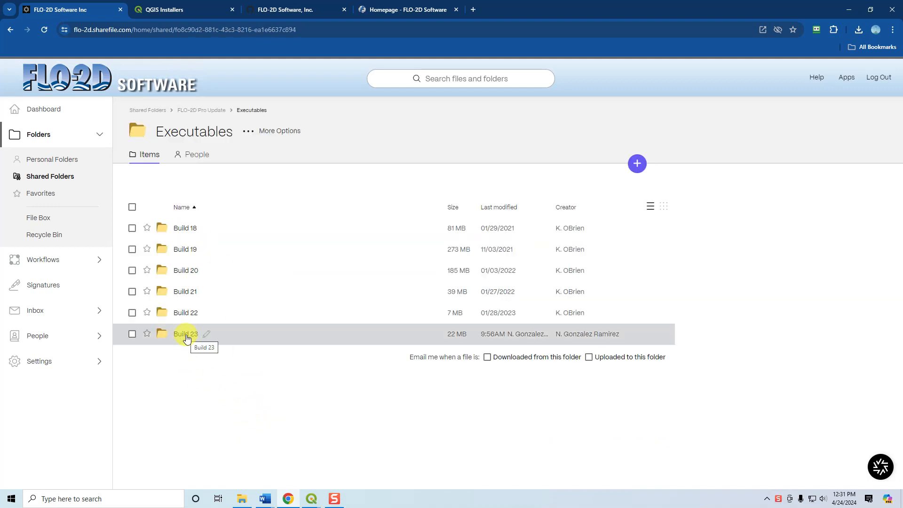
click(186, 335)
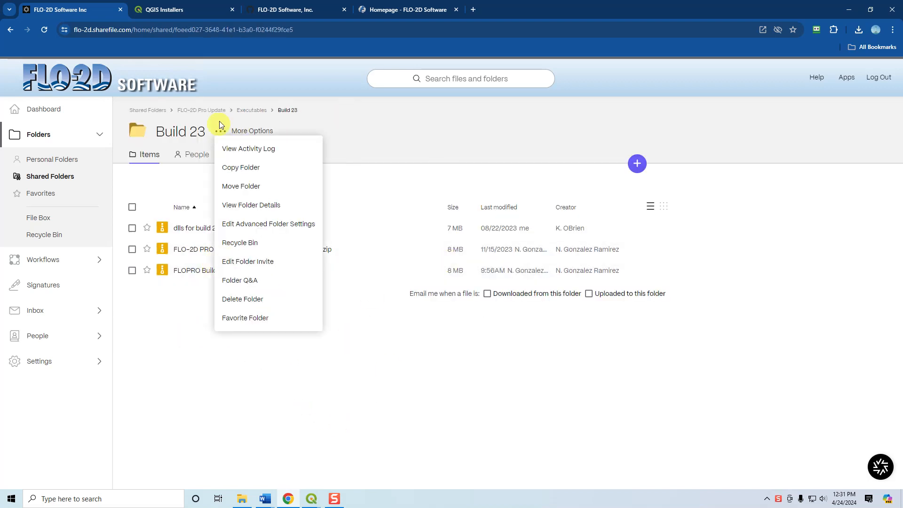
Return to FLO-2D Pro Update and open the Build 23 folder of FLO-2D Pro Installer.
click(252, 111)
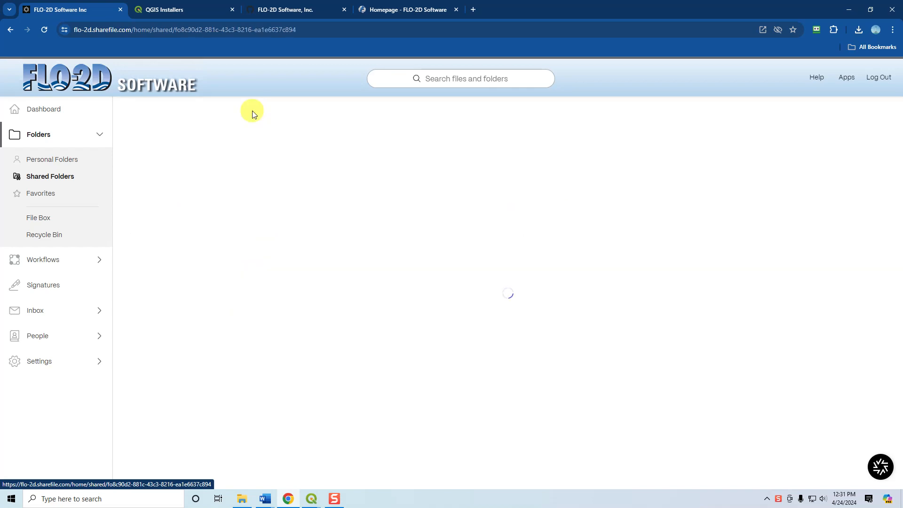
click(193, 110)
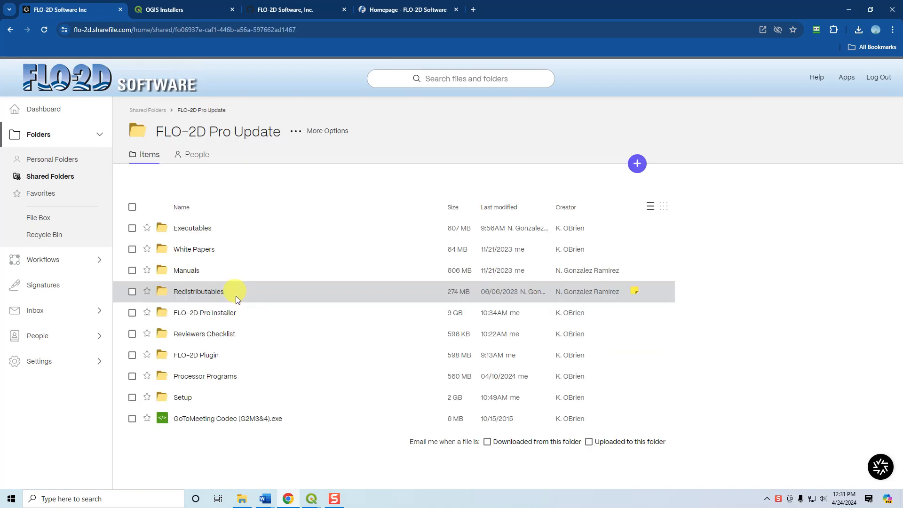
click(205, 312)
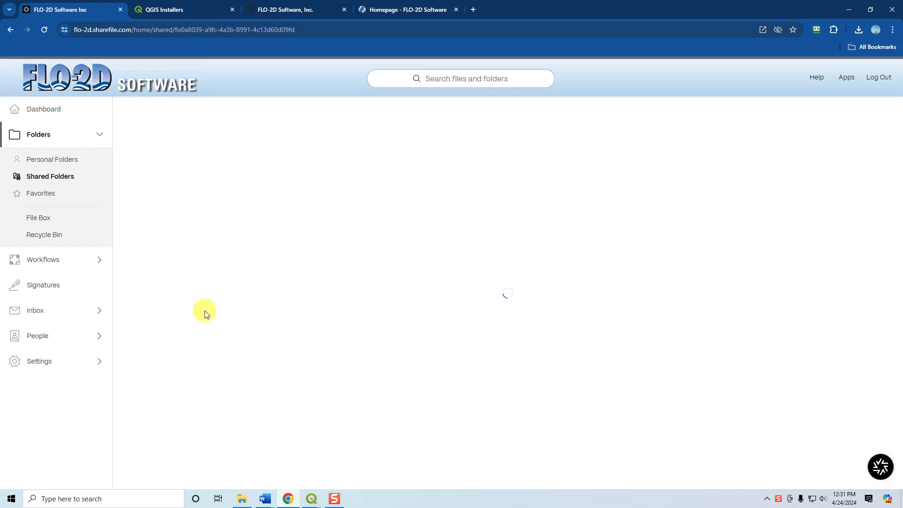
click(188, 336)
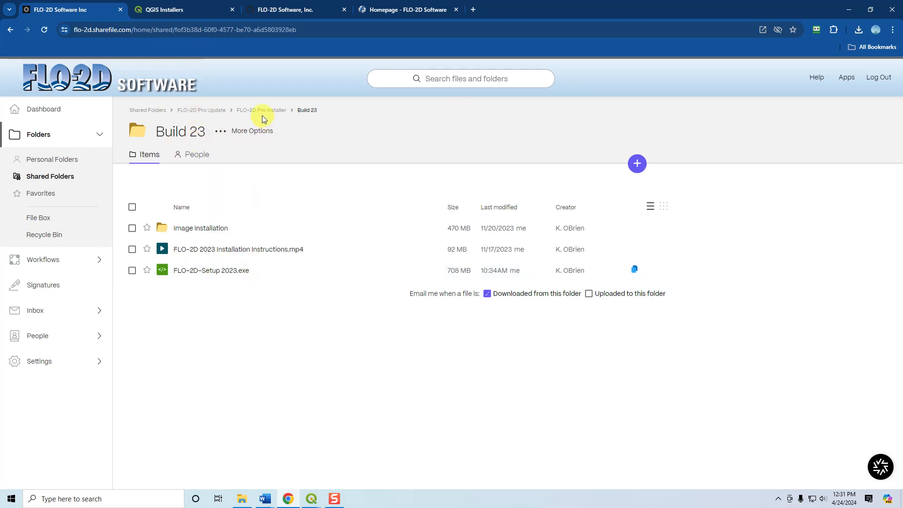
View the plugin packages in the FLO-2D Plugin folder and return to FLO-2D Pro Update.
click(195, 115)
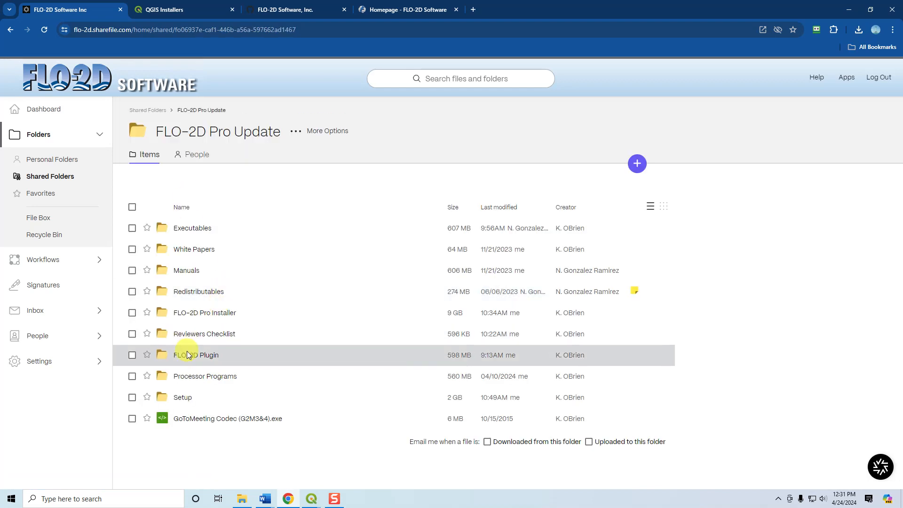
click(163, 355)
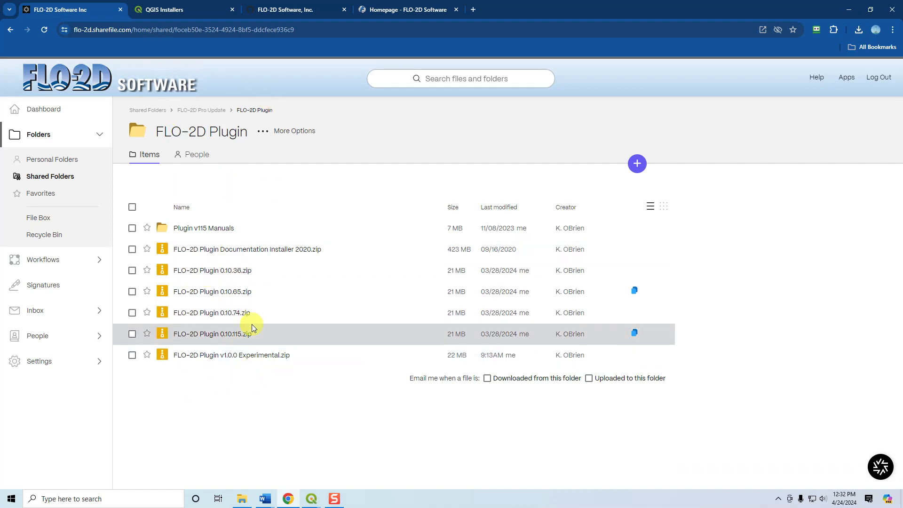
click(207, 114)
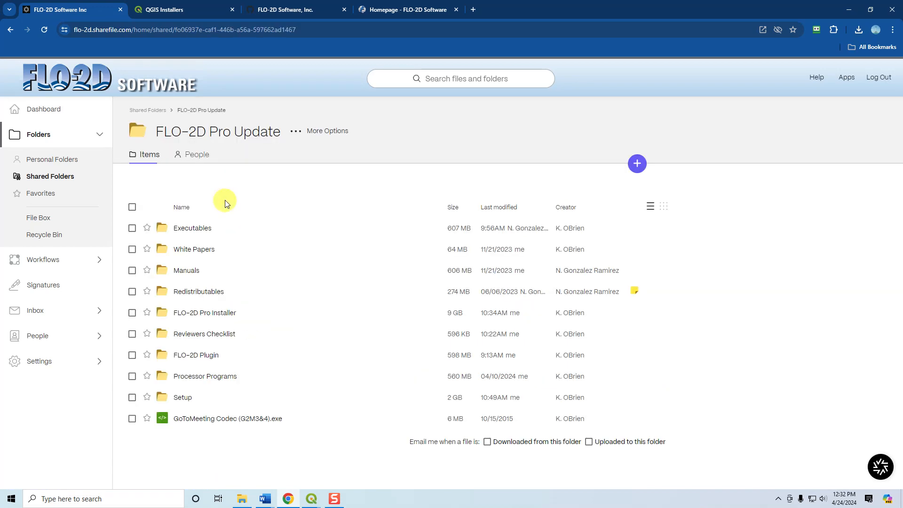
Switch to the FLO-2D website and open the FLO-2D Demo product page.
click(395, 10)
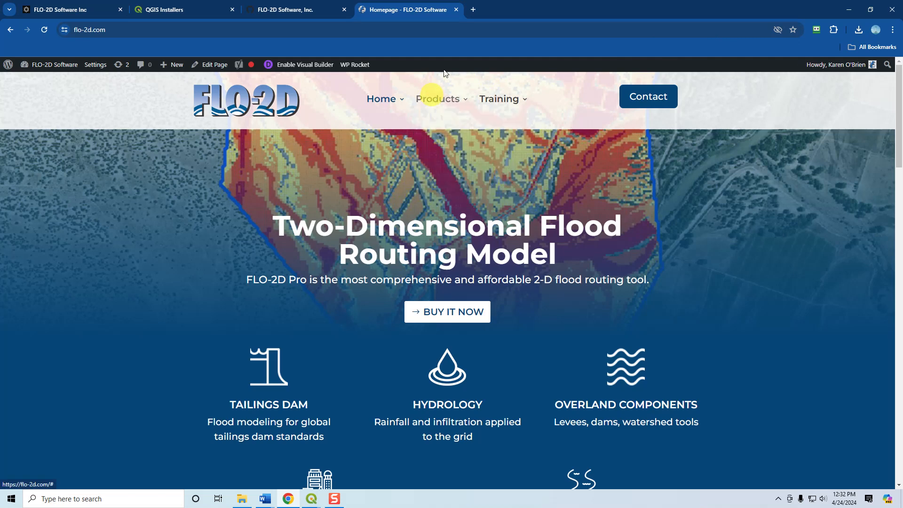
mouse_move(441, 97)
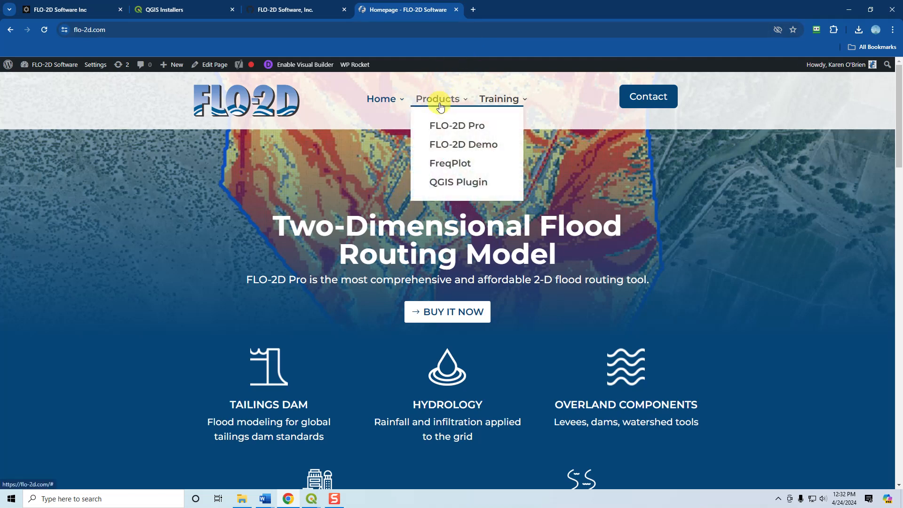
click(449, 145)
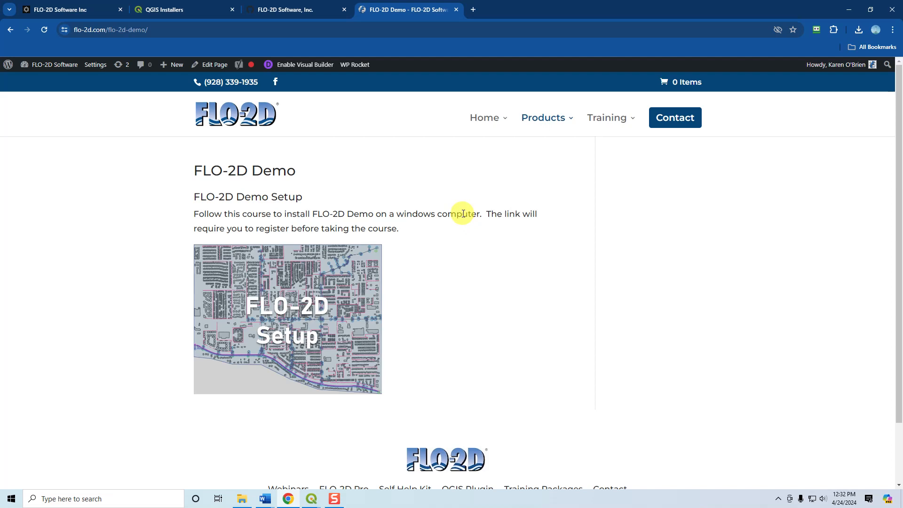
Open the Self-Help Starter Course from the training offerings, continue into its lessons and collapse the Getting Started section.
mouse_move(591, 119)
mouse_move(610, 131)
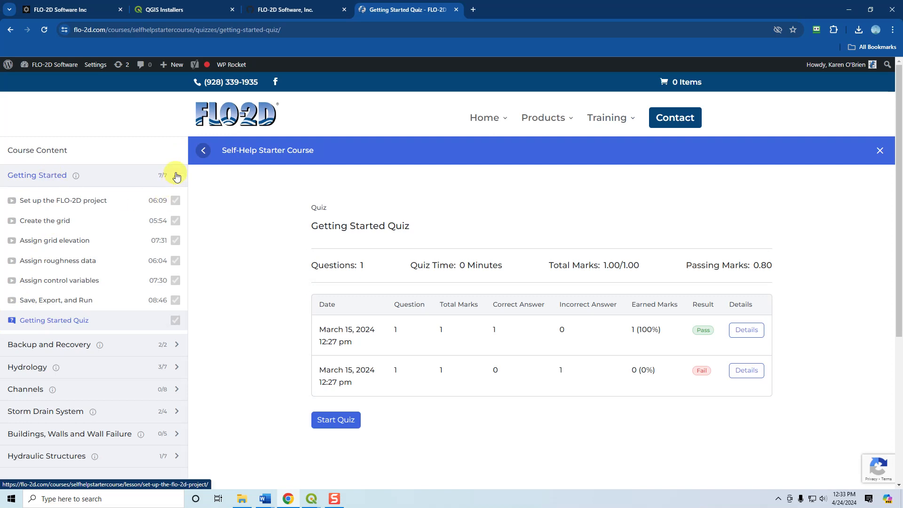
click(175, 174)
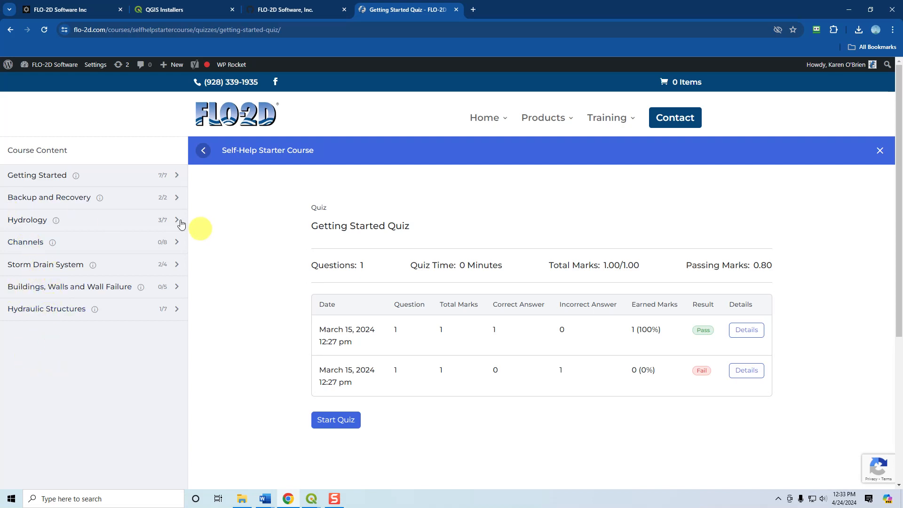
Review the lesson lists of the Getting Started and Backup and Recovery sections, collapsing each again.
click(114, 183)
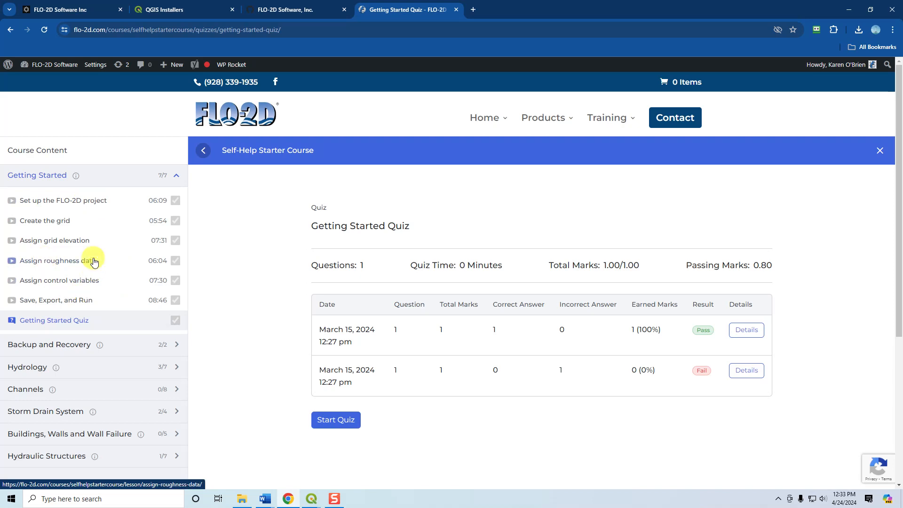
click(178, 178)
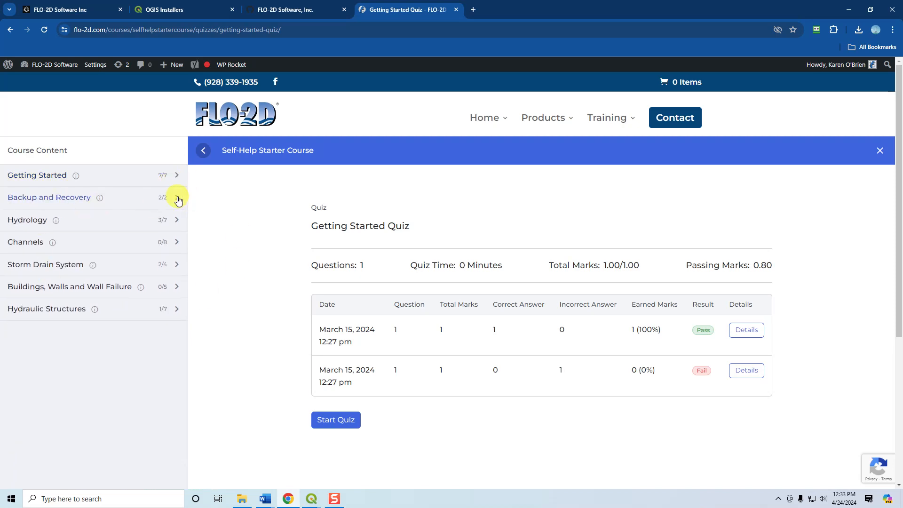
click(65, 197)
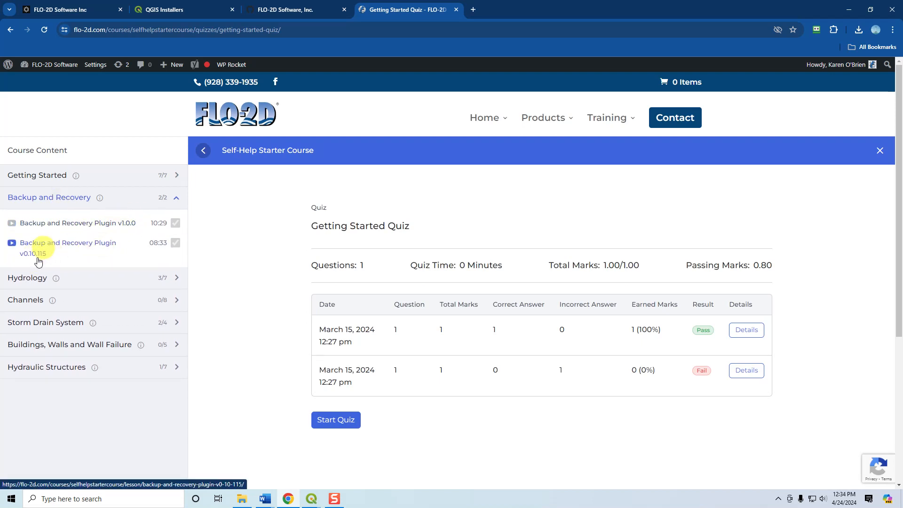
click(183, 204)
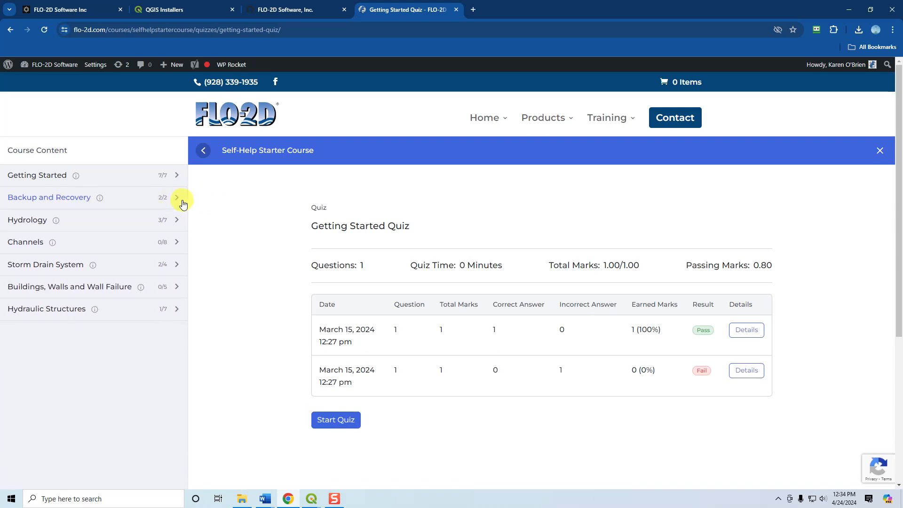
Review the lesson lists of the Hydrology and Channels sections, collapsing each again.
click(93, 226)
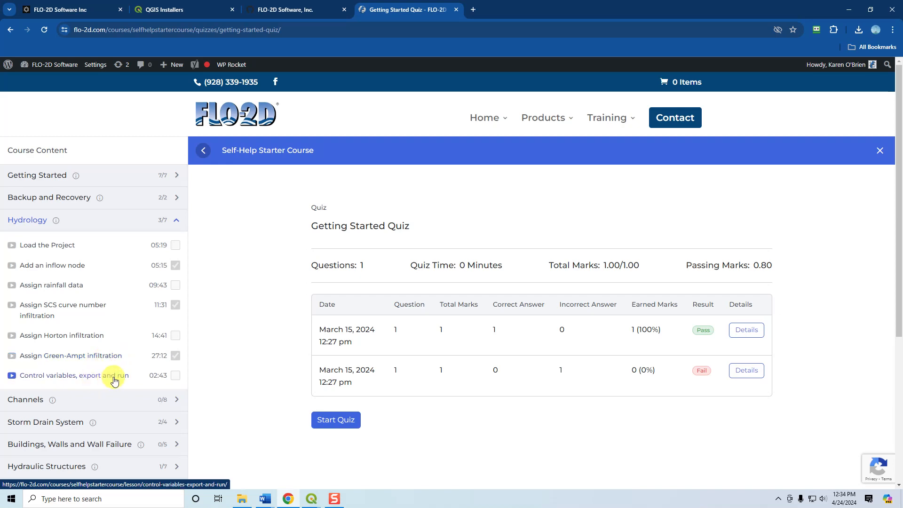
click(171, 224)
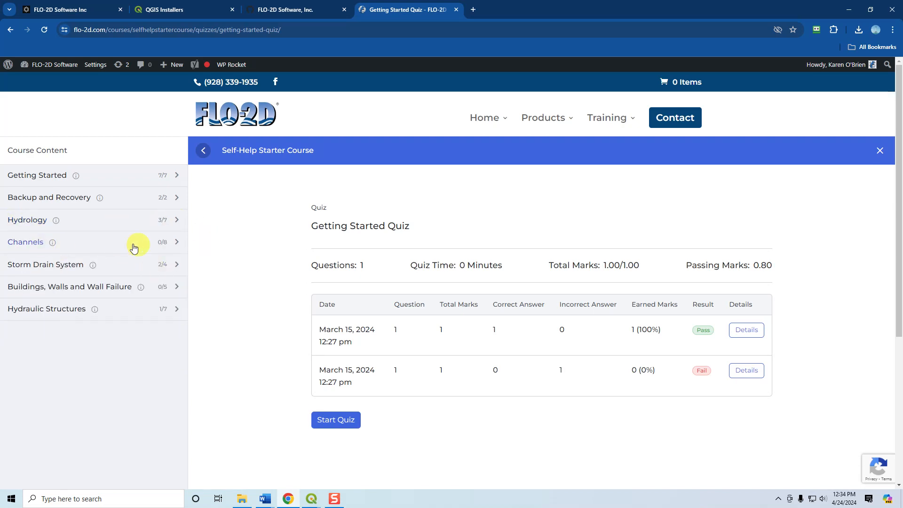
click(177, 243)
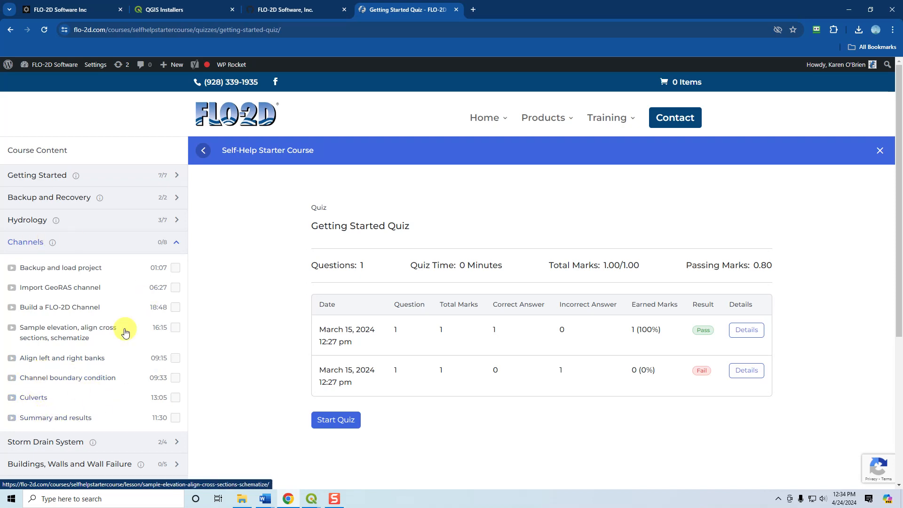
click(178, 243)
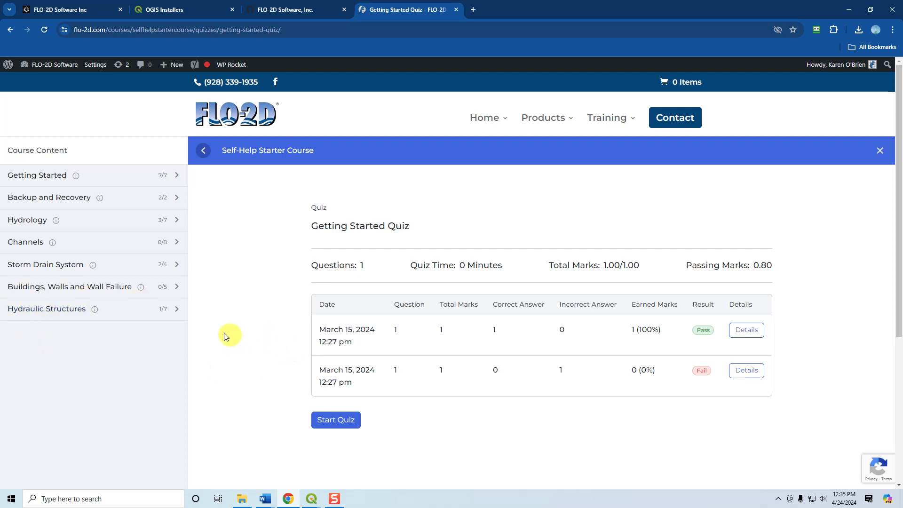
Review the Storm Drain System and Hydraulic Structures lesson lists, including the Students Final Quiz, and collapse both sections.
click(39, 266)
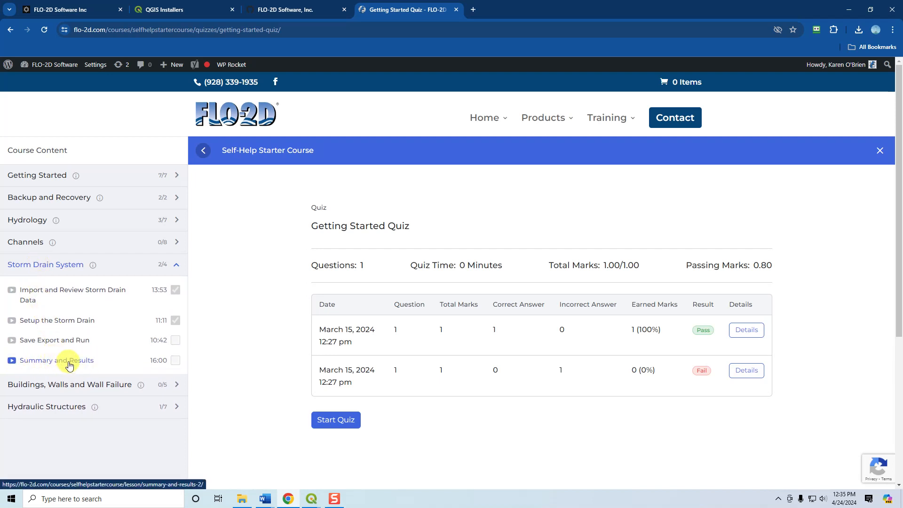
click(40, 267)
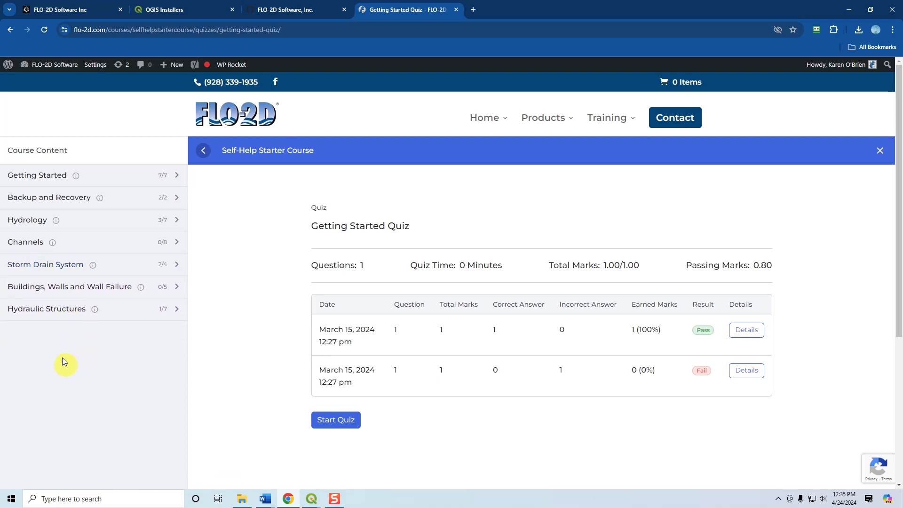
click(43, 311)
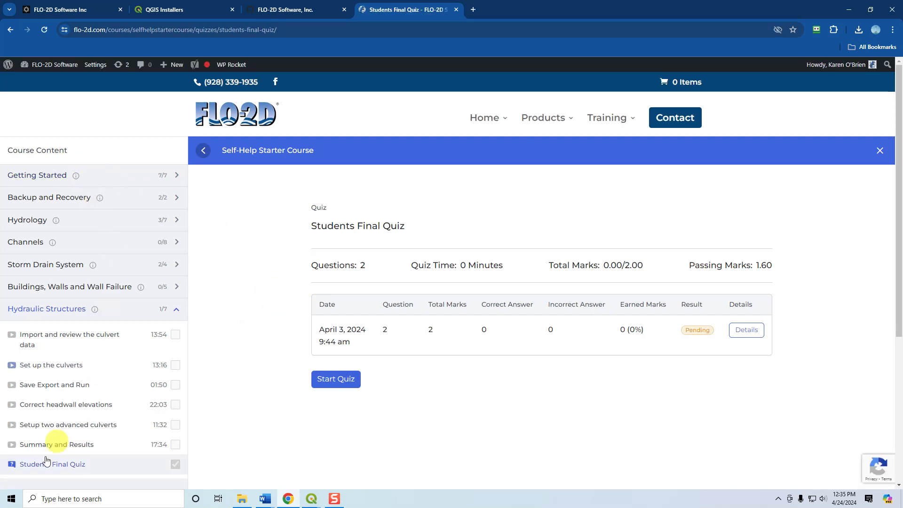
click(175, 310)
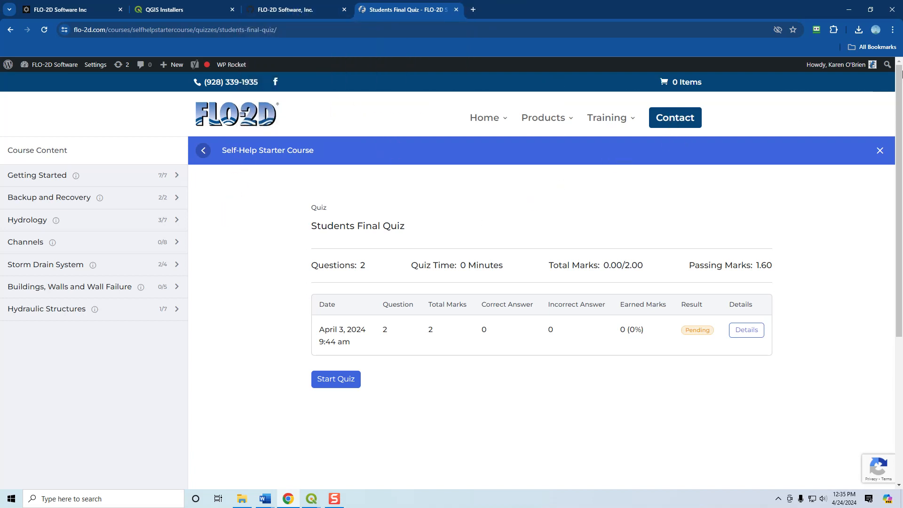
Log out of the FLO-2D website account.
mouse_move(846, 65)
click(830, 117)
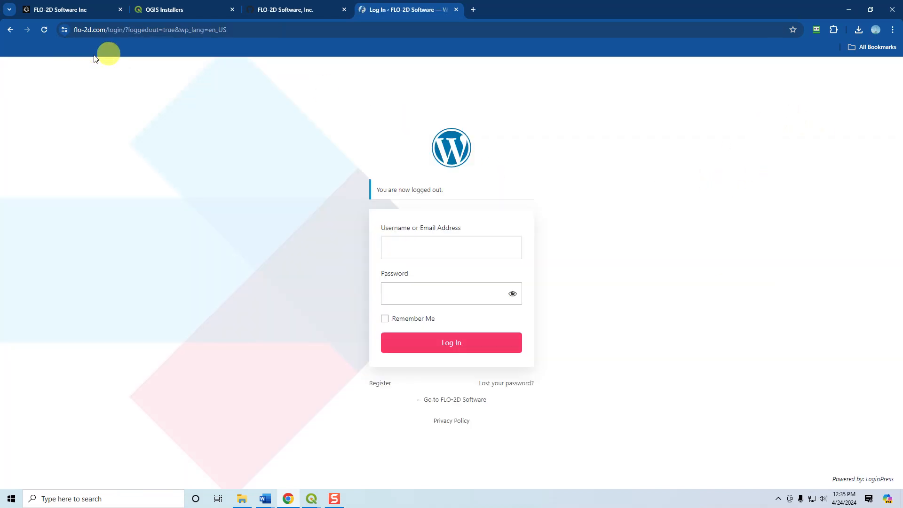
Try to load the site at flo2d.com.
click(85, 29)
key(BackSpace)
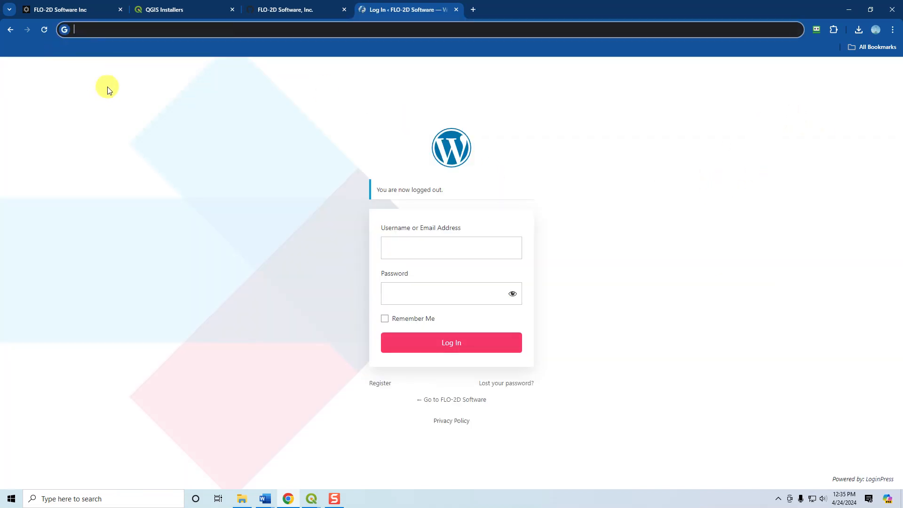
text(flo)
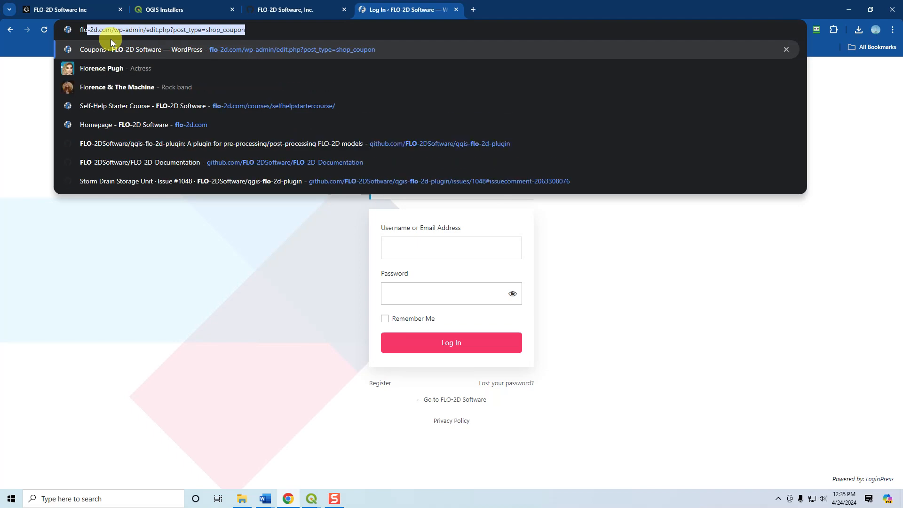
text(2d.com)
key(Return)
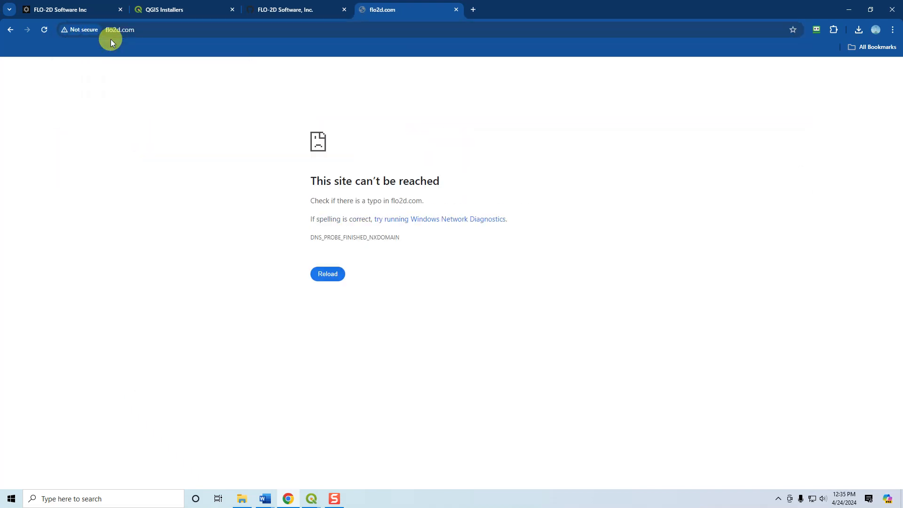
Load flo-2d.com and open the self-help starter course from the training offerings while logged out.
click(158, 29)
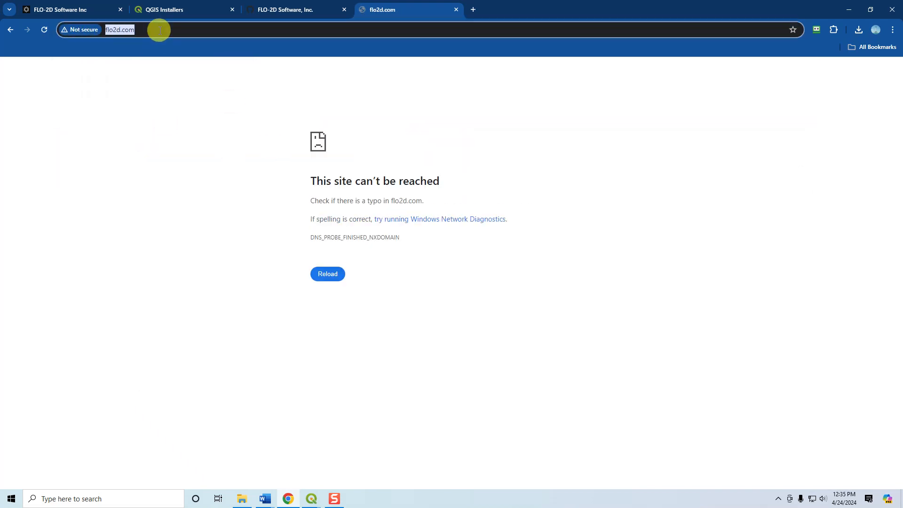
text(flo-2d.com)
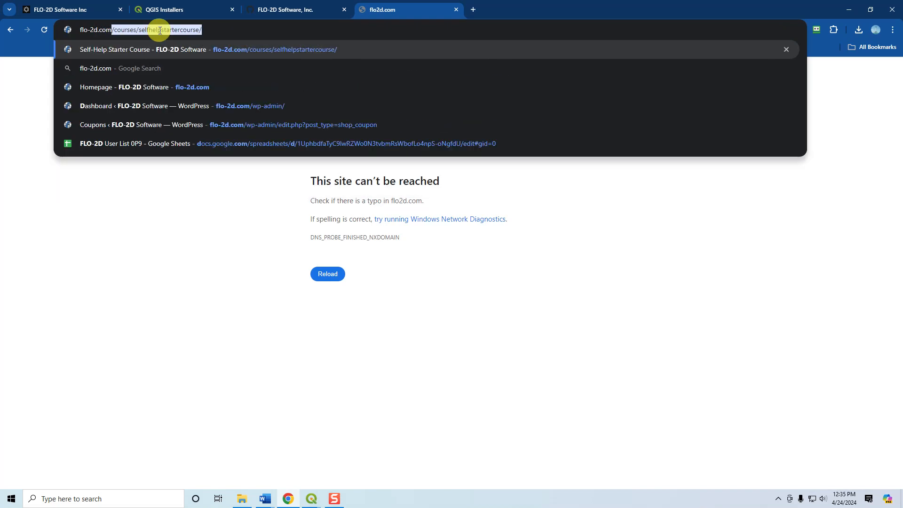
key(Delete)
key(Return)
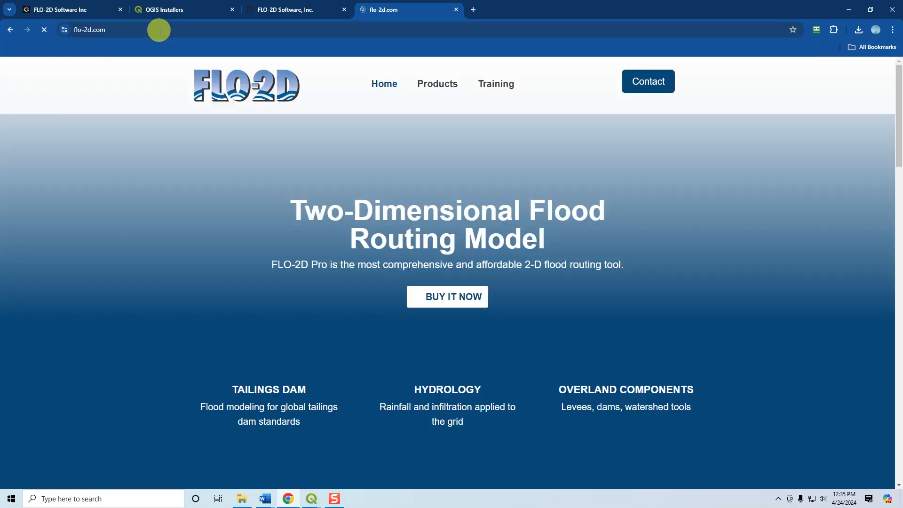
mouse_move(484, 85)
click(511, 132)
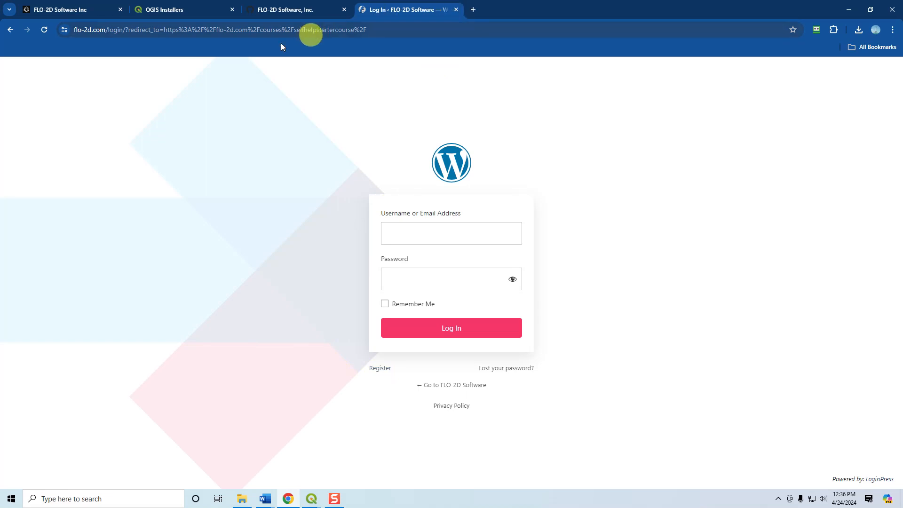
Return to the FLO-2D homepage, and on the QGIS Installers page dismiss the download thank-you message.
click(10, 30)
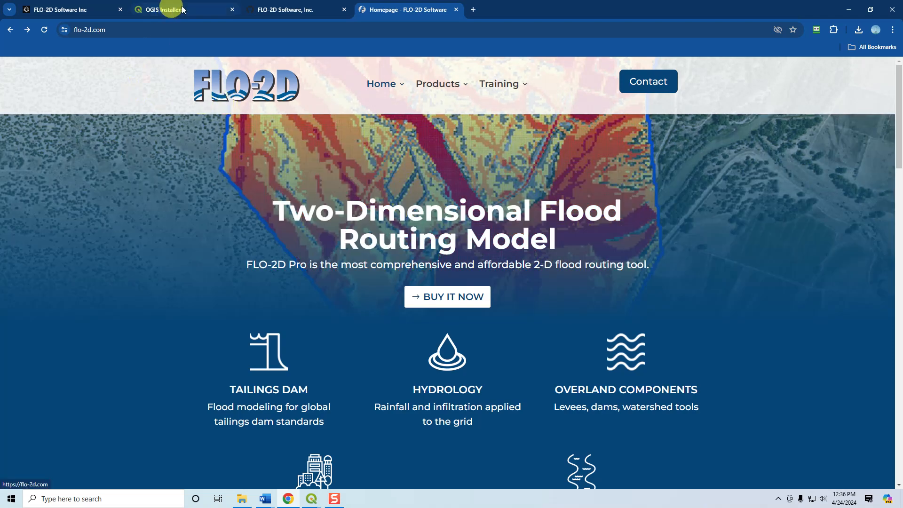
click(184, 9)
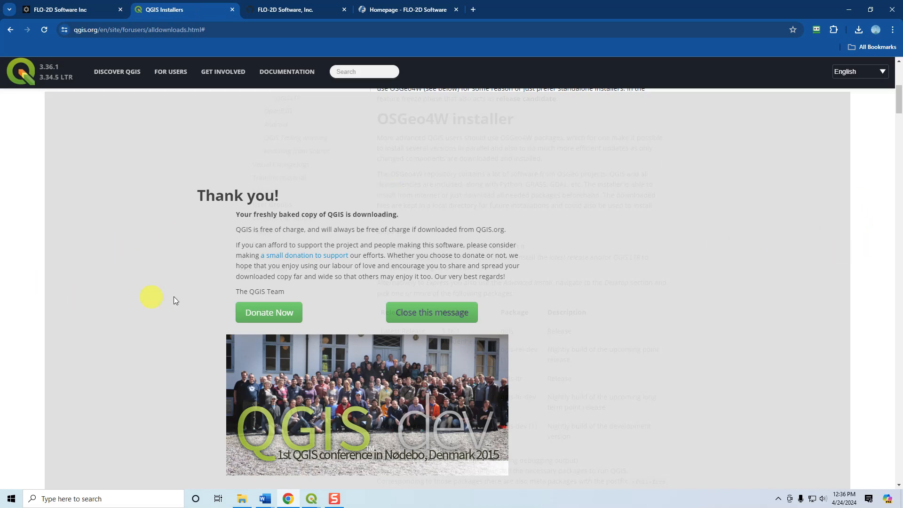
click(164, 309)
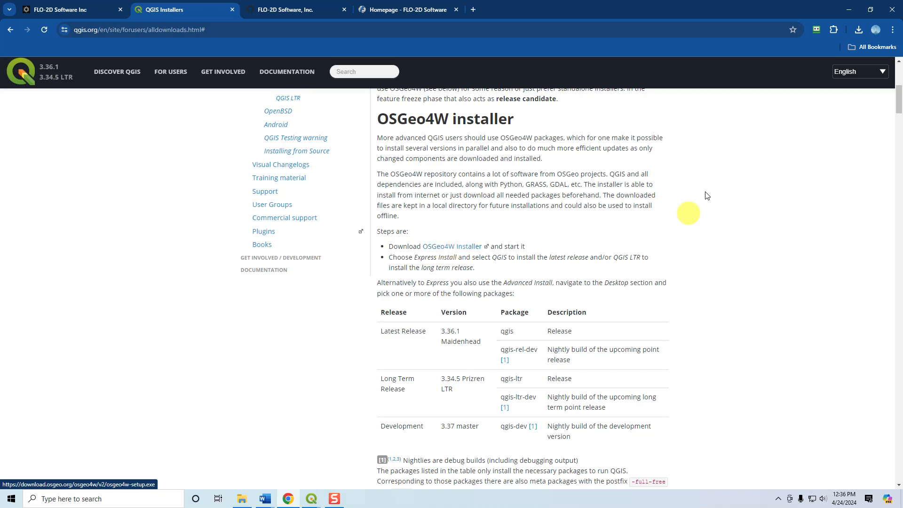
Examine the osgeo4w-setup.exe and QGIS-OSGeo4W-3.28.11-1.msi installers in the Downloads folder, widening the window to show their dates and types.
click(235, 499)
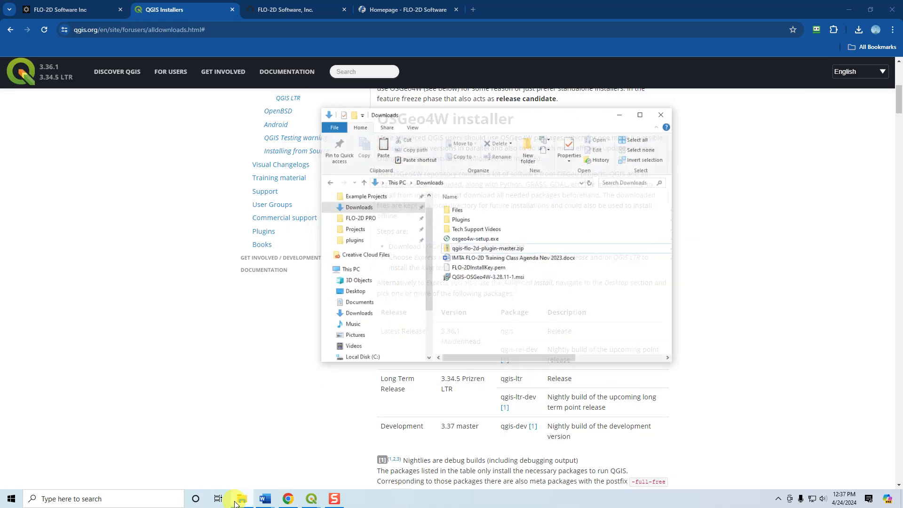
click(486, 230)
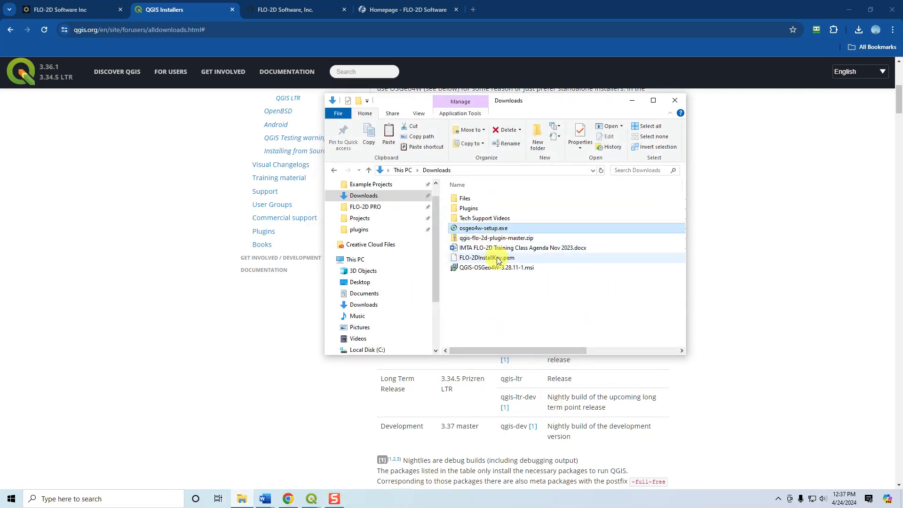
click(494, 267)
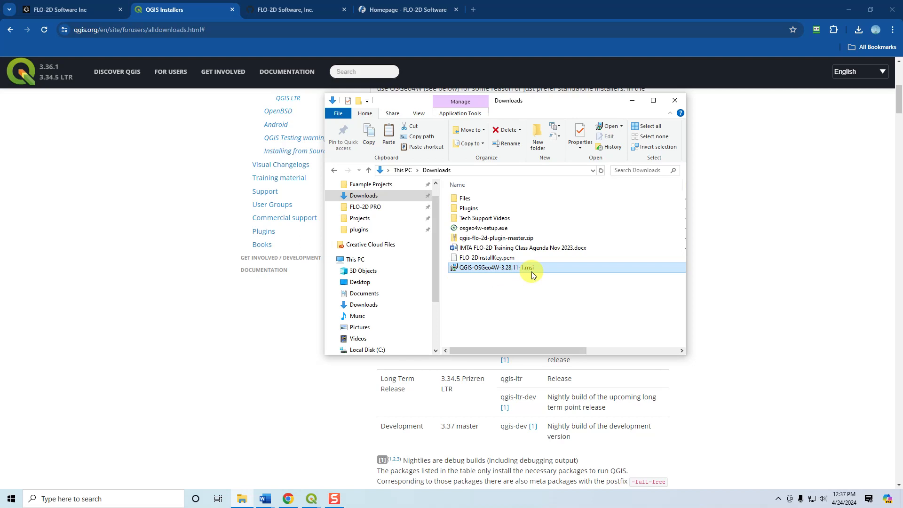
drag(685, 248, 808, 246)
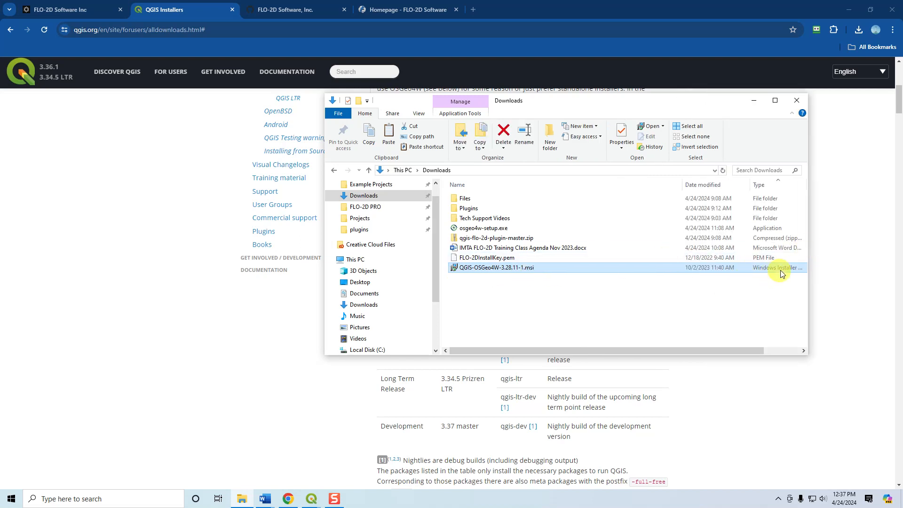
drag(679, 351, 630, 346)
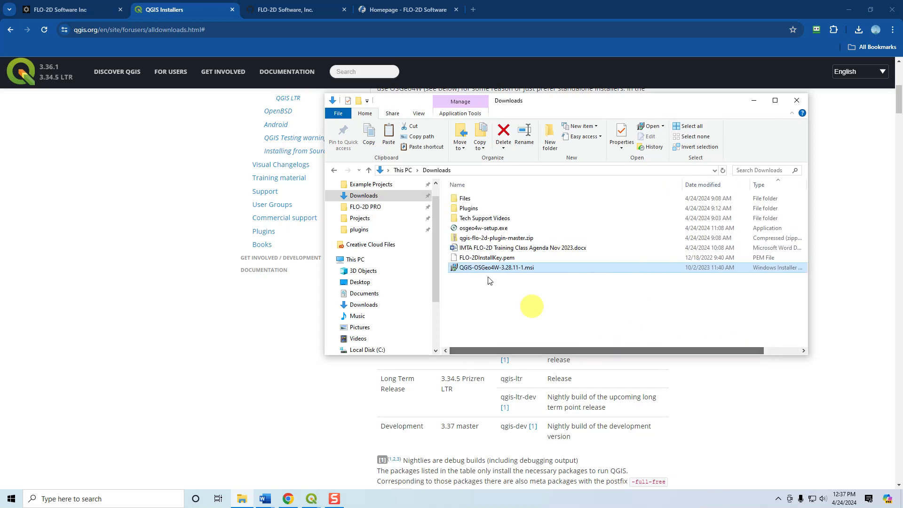
Launch osgeo4w-setup.exe for an advanced install from the internet into C:\OSGeo4W, with a desktop icon.
double_click(511, 231)
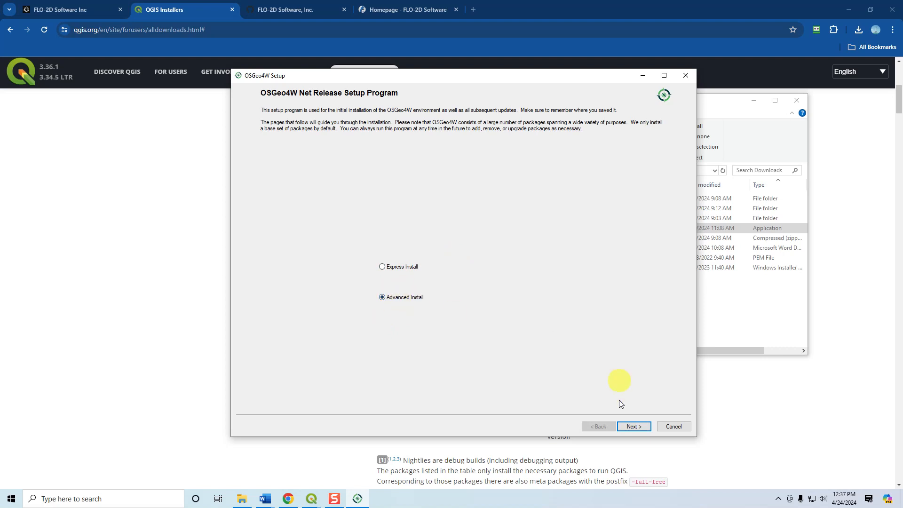
click(632, 425)
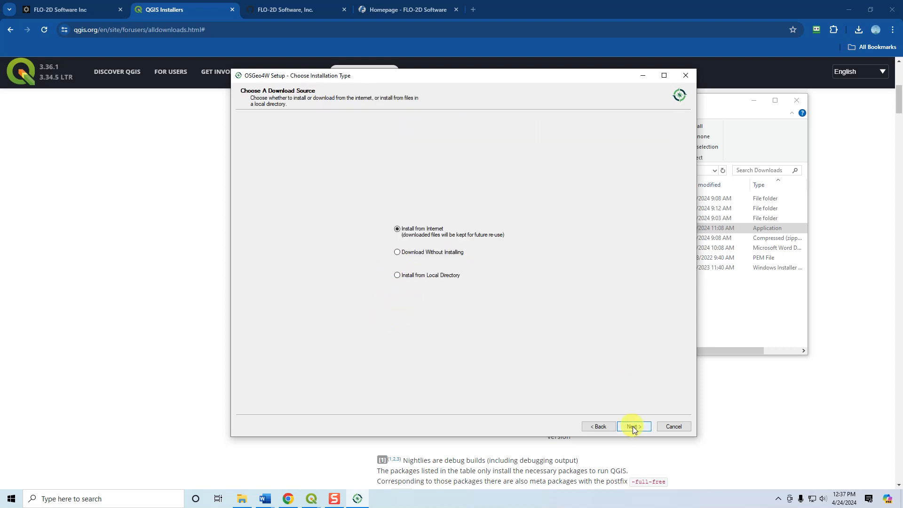
click(634, 426)
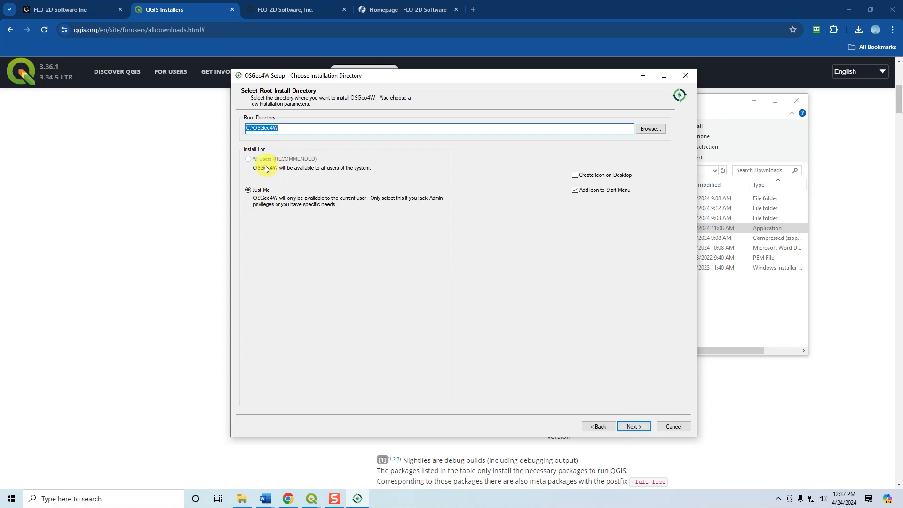
click(575, 176)
click(634, 425)
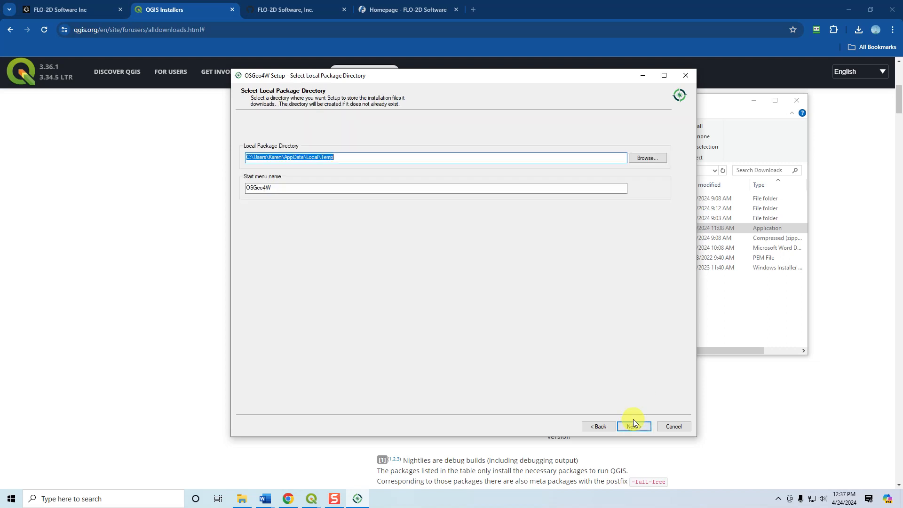
click(635, 427)
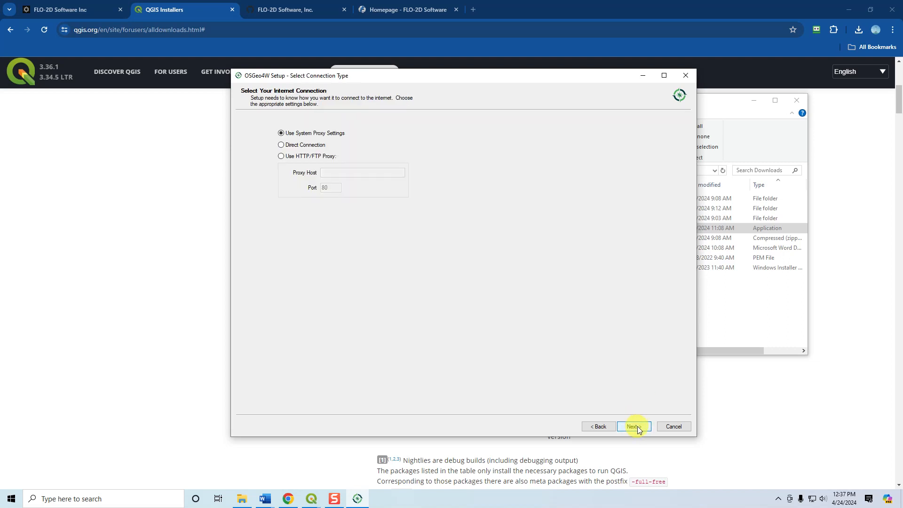
click(635, 426)
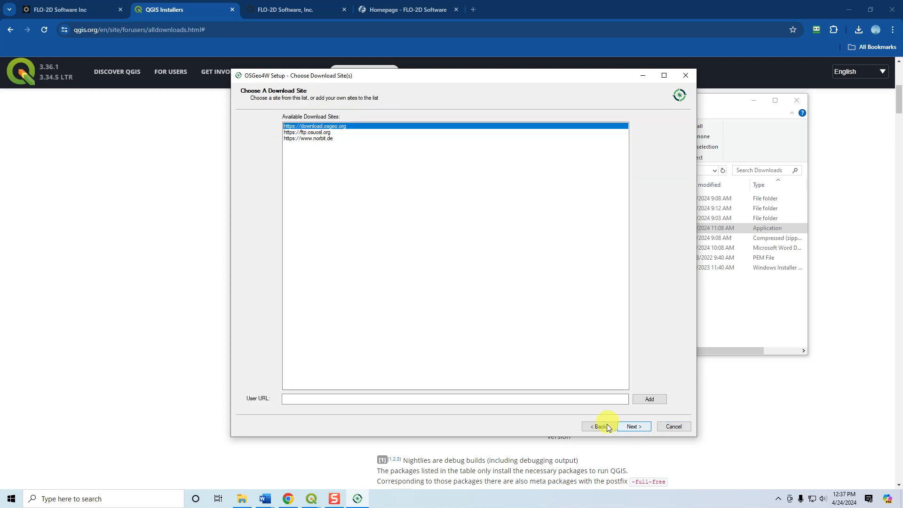
click(599, 426)
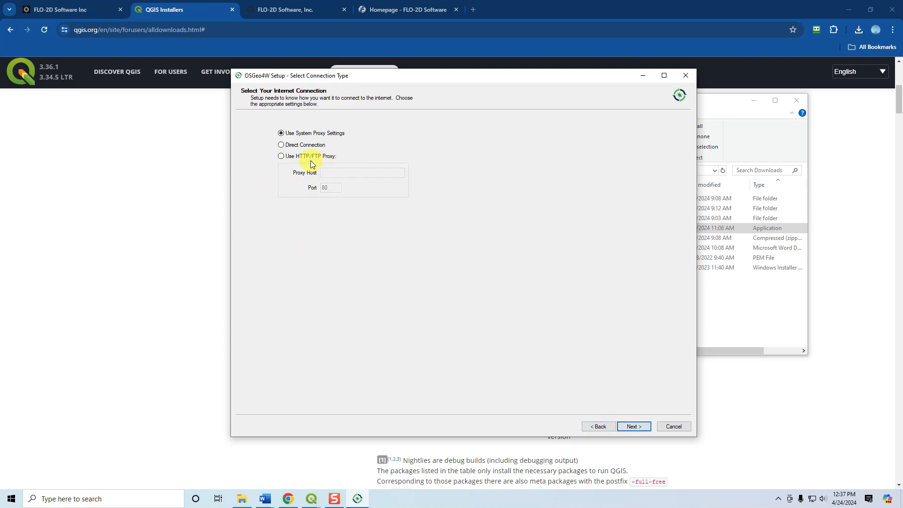
click(631, 426)
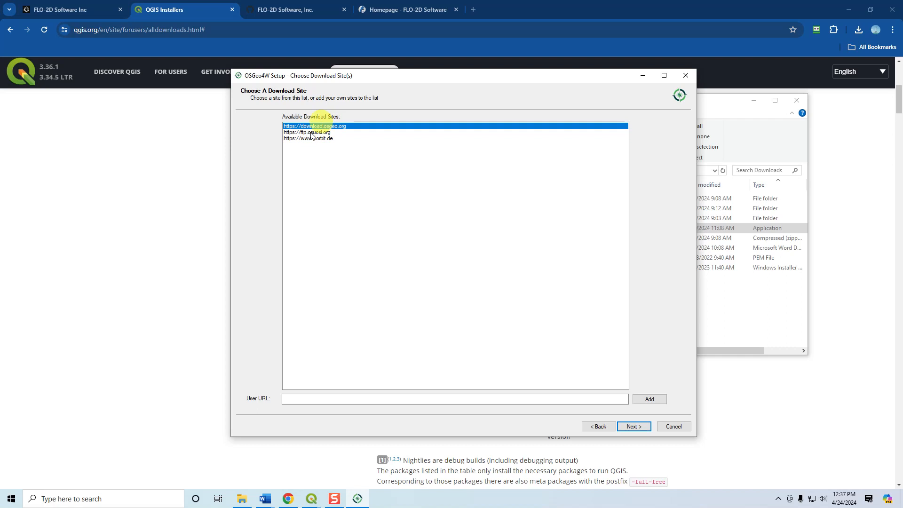
click(639, 426)
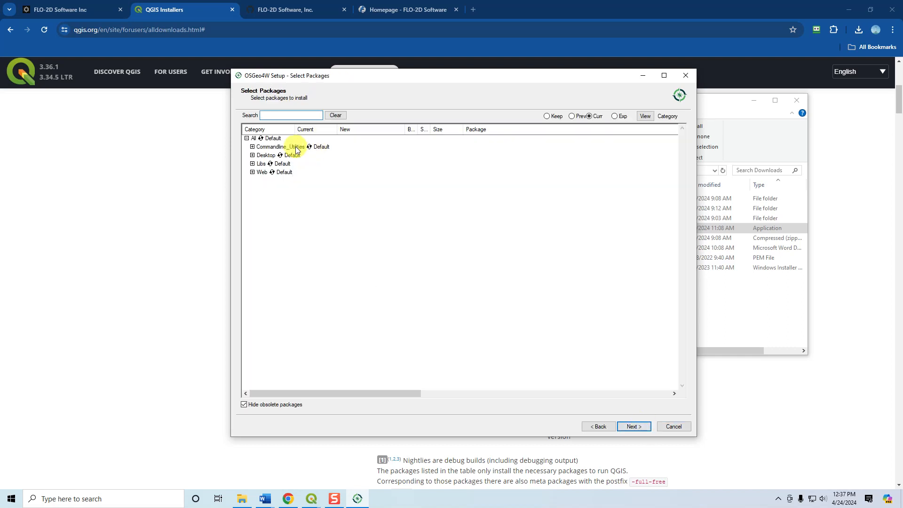
Among the Desktop packages, select version 6.6.3-1 of qt6-tools and version 5.15.13-1 of qt5-tools.
click(252, 155)
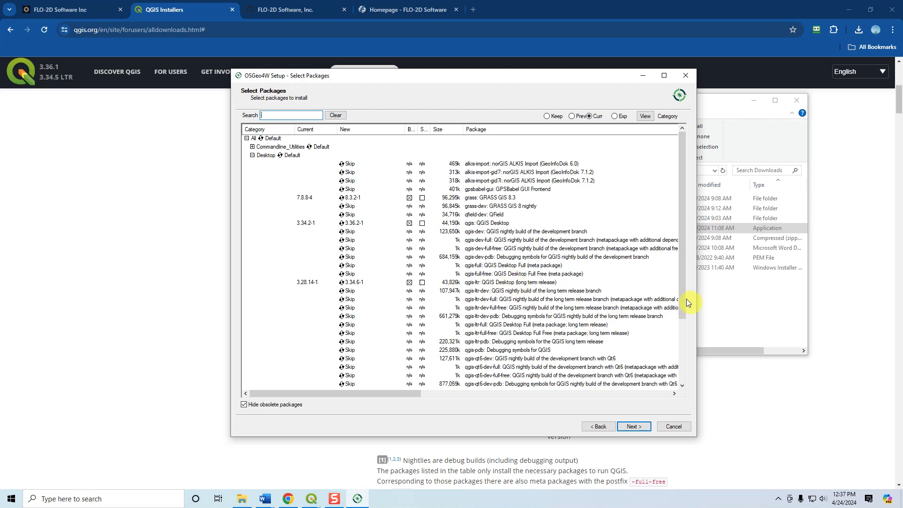
drag(682, 292, 681, 297)
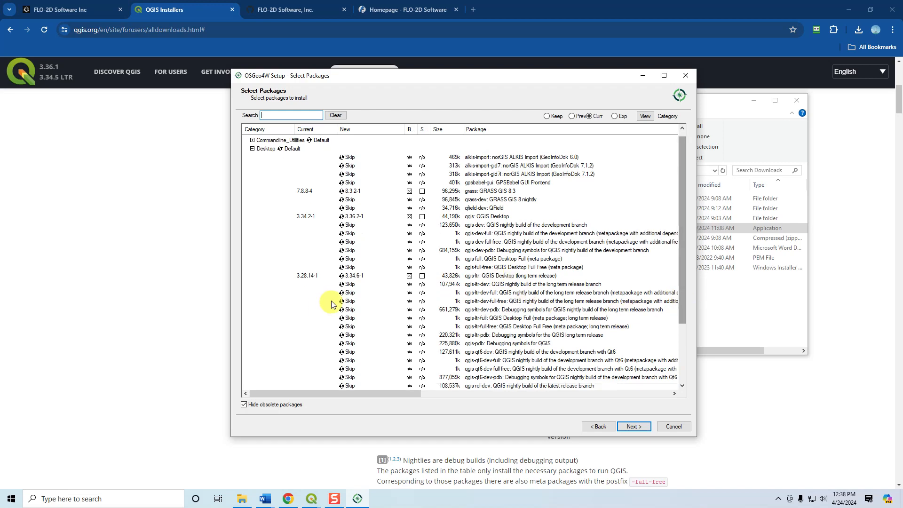
drag(679, 278, 682, 351)
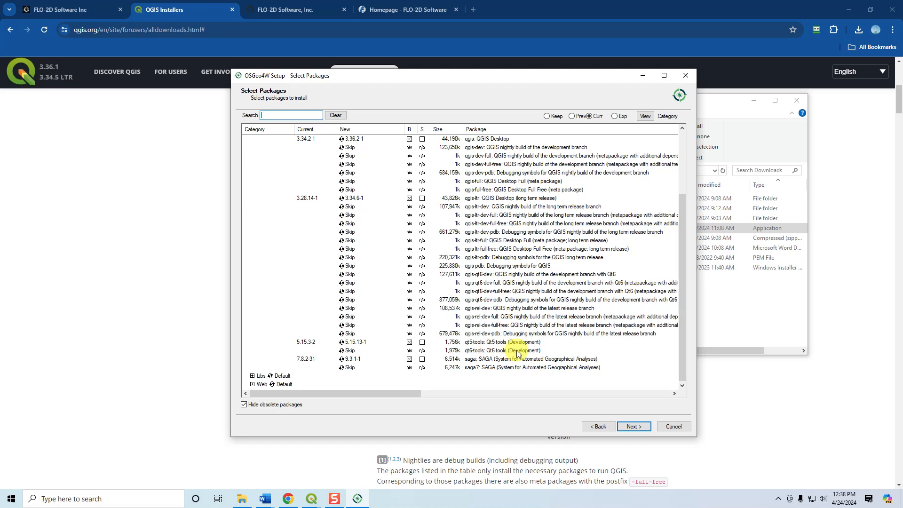
click(348, 352)
click(353, 343)
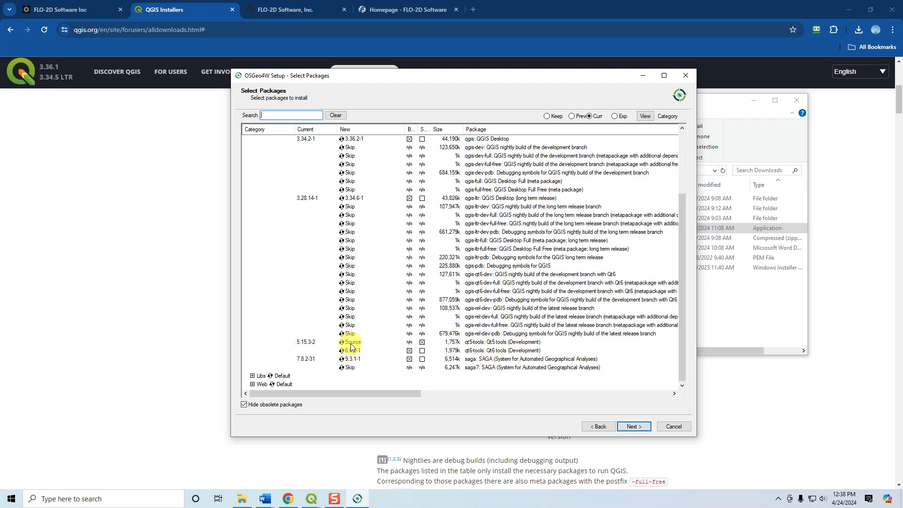
click(350, 343)
click(348, 344)
click(350, 343)
click(353, 346)
click(355, 345)
click(355, 346)
click(355, 344)
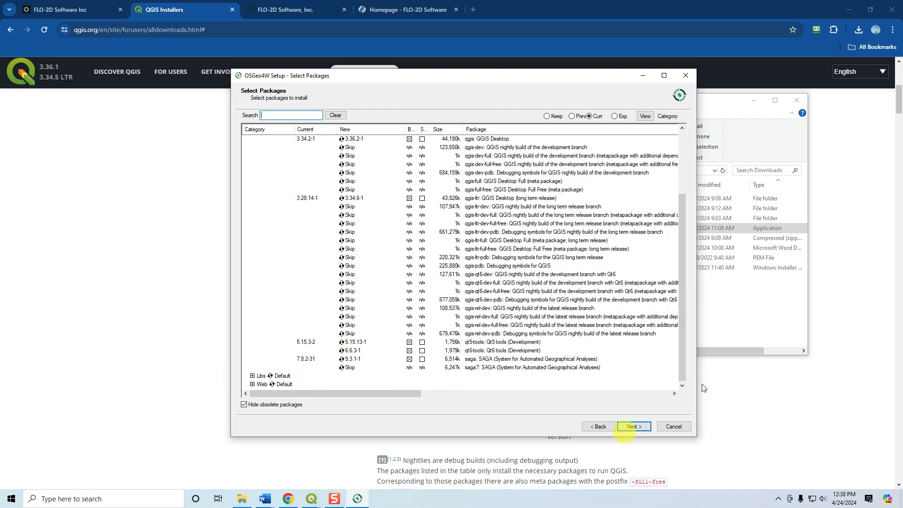
Collapse the Desktop category and browse the packages in the Libs category.
drag(682, 329, 665, 276)
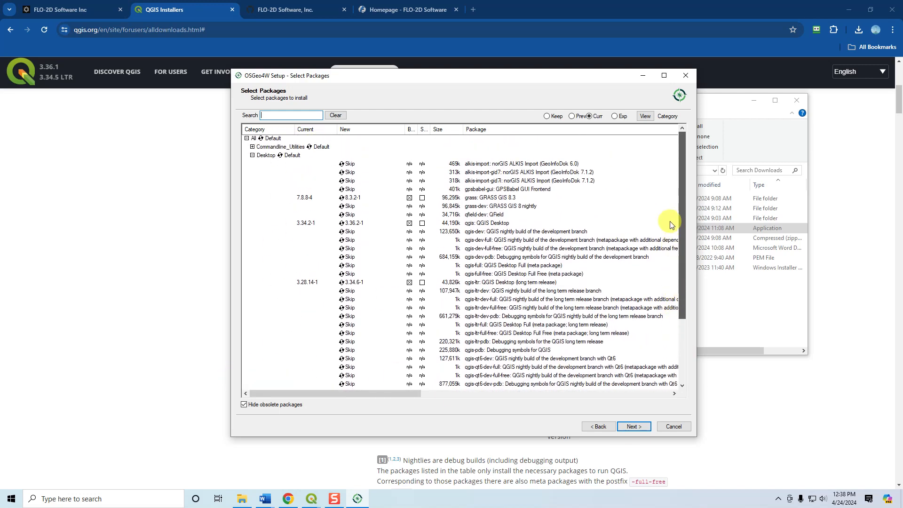
click(252, 155)
click(253, 164)
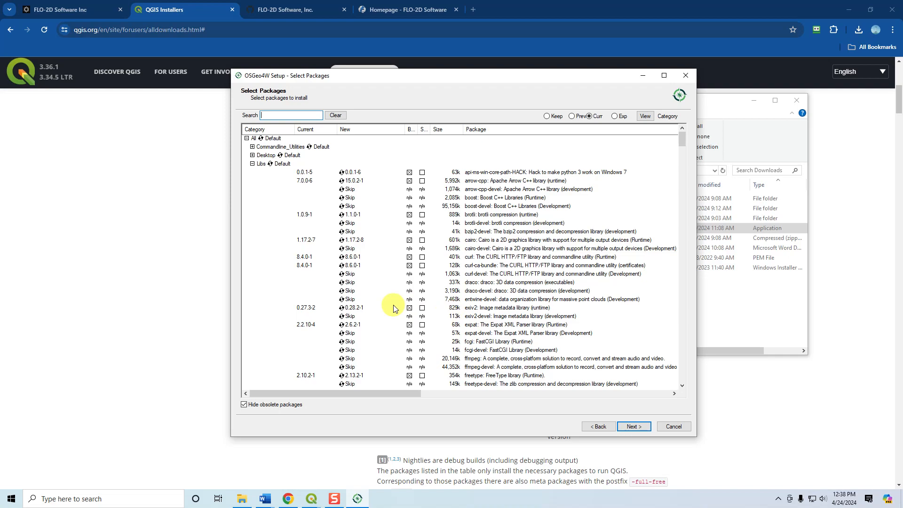
scroll(338, 256, down, 10)
scroll(338, 256, down, 20)
scroll(337, 262, down, 20)
scroll(325, 287, up, 20)
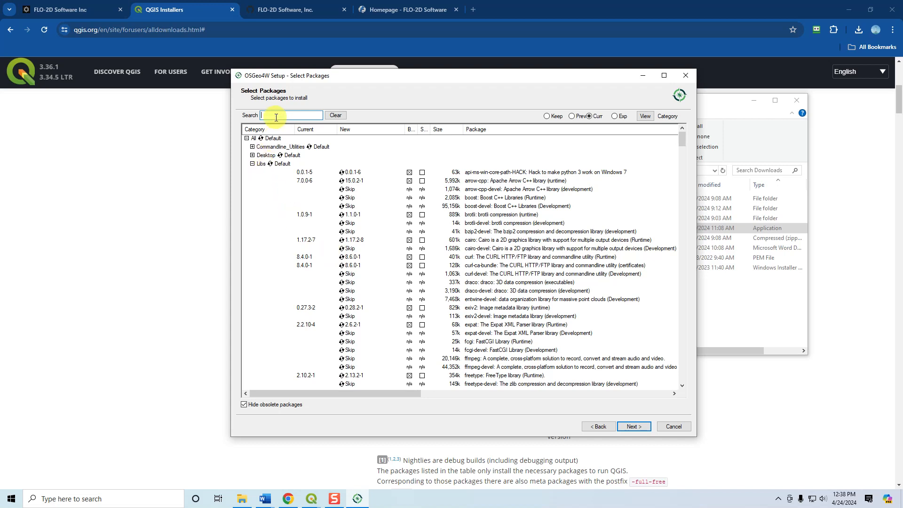
Search the packages for h5py and set python3-h5py under Libs to Keep.
text(h5p)
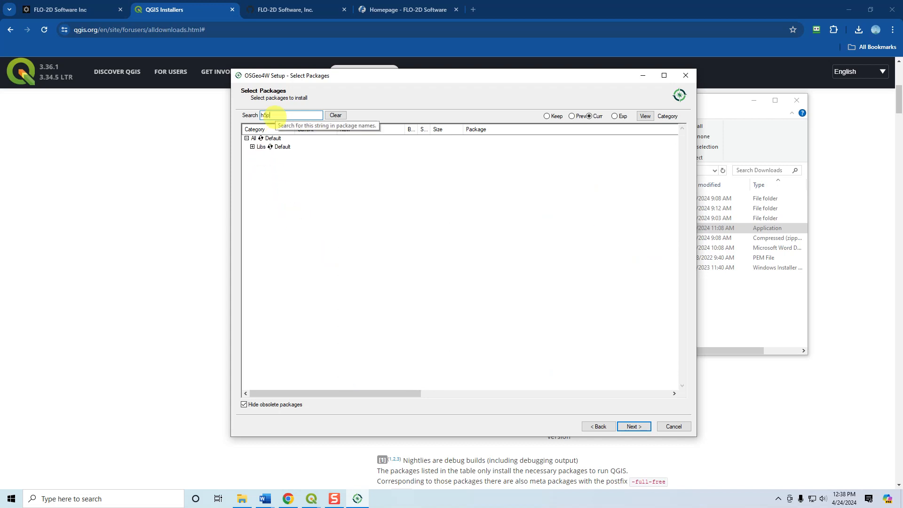
text(y)
click(252, 146)
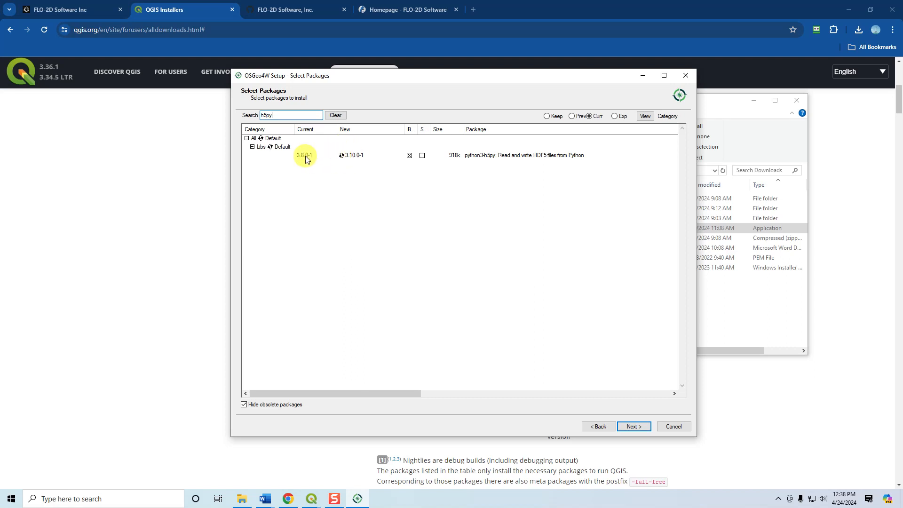
click(343, 159)
click(343, 157)
click(345, 159)
click(342, 158)
click(342, 159)
click(342, 158)
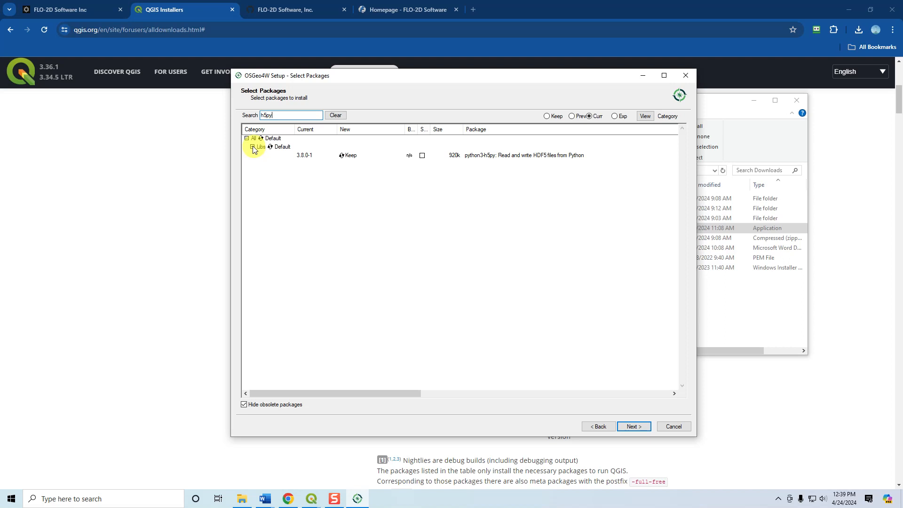
Search the packages for hdf5 and examine the matching entries under Libs.
key(BackSpace)
key(BackSpace)
key(BackSpace)
text(df)
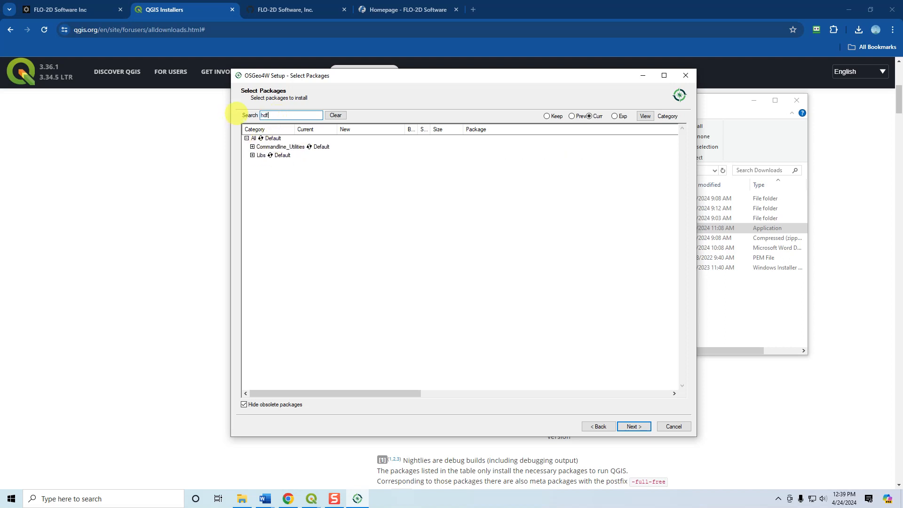
click(252, 155)
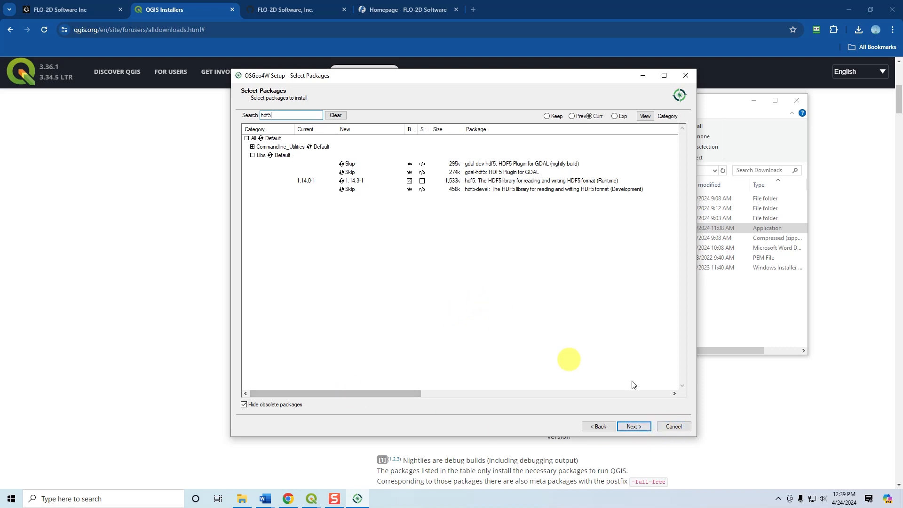
Exit the OSGeo4W setup without installing and minimize the Downloads window.
click(678, 430)
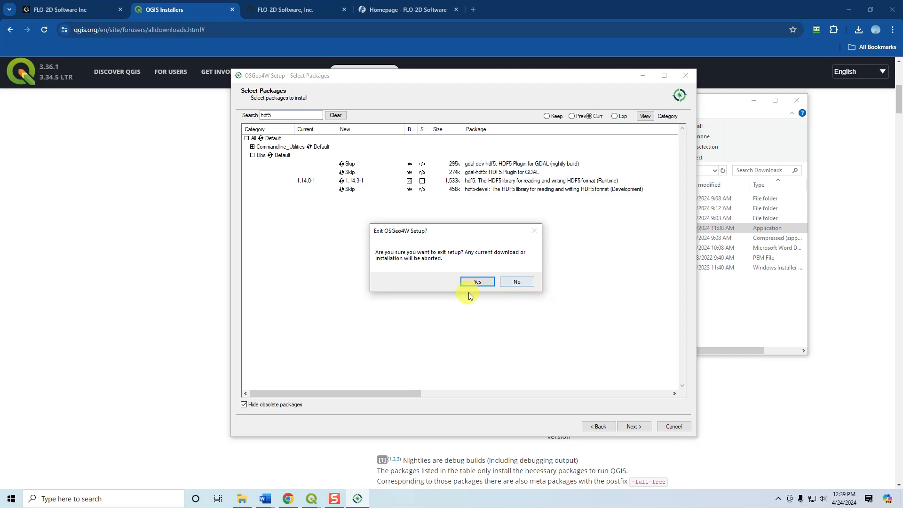
click(478, 281)
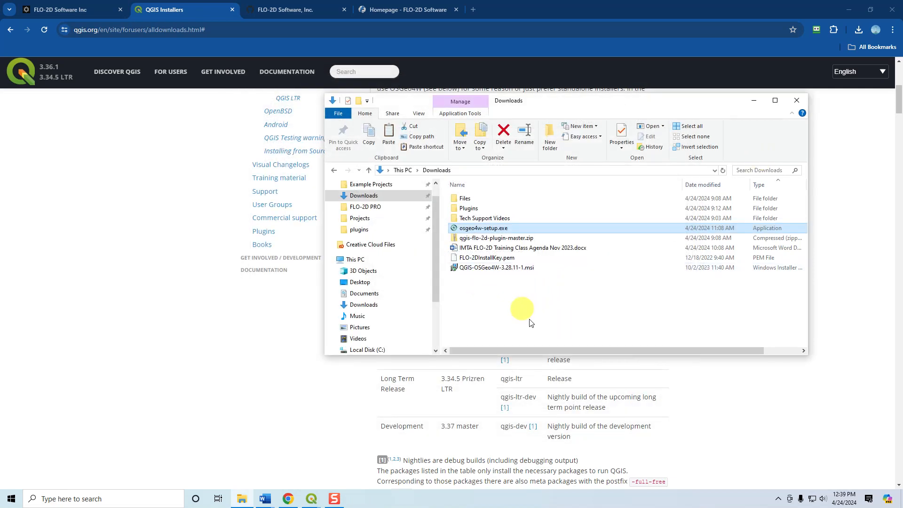
click(752, 106)
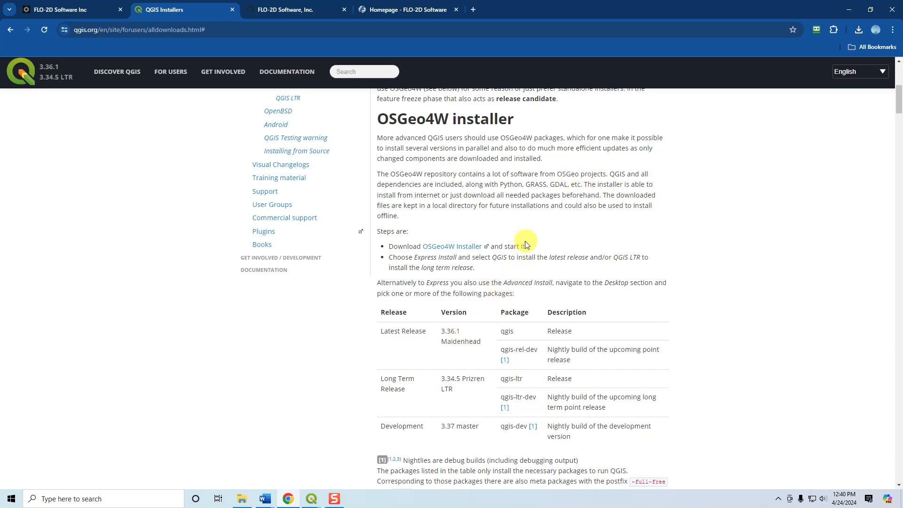
Review the Windows installer options on the QGIS Installers page and switch to the FLO-2D Software GitHub page.
scroll(752, 260, down, 3)
scroll(752, 260, up, 10)
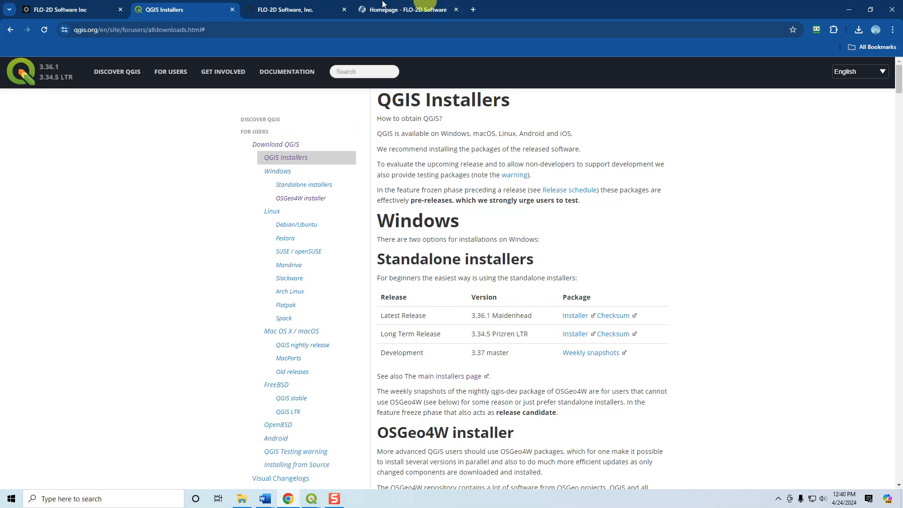
click(289, 10)
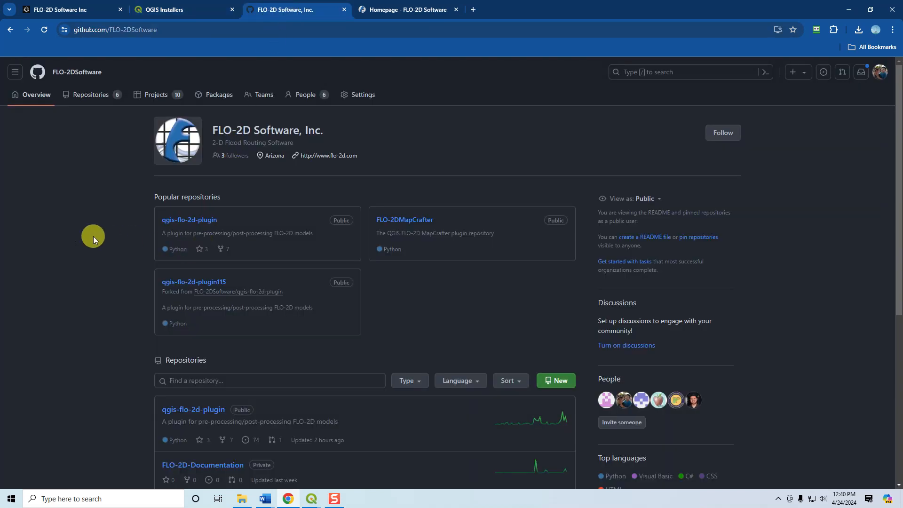
Open the qgis-flo-2d-plugin repository and examine the options for cloning or downloading its code.
click(187, 222)
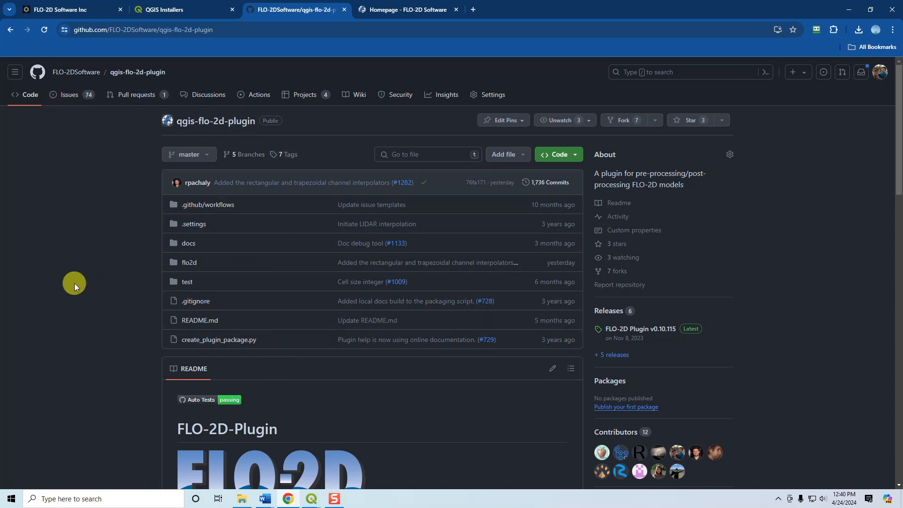
click(564, 158)
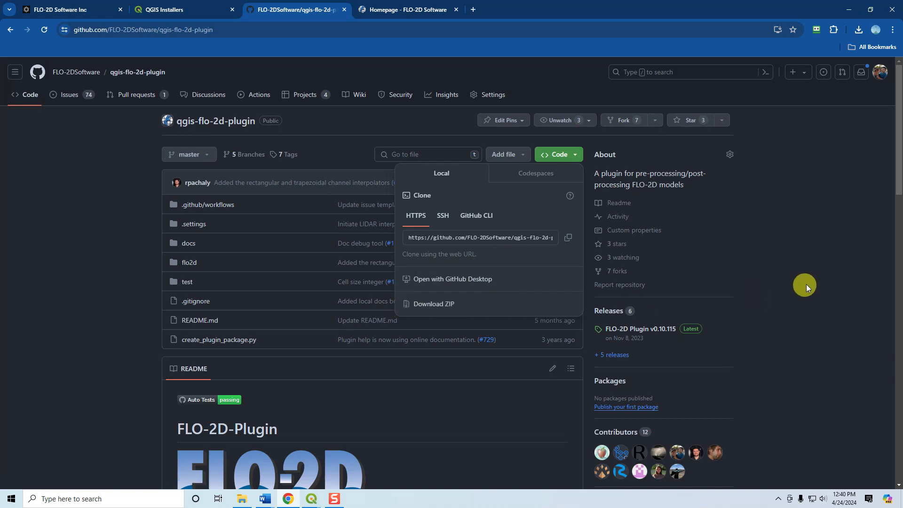
click(838, 261)
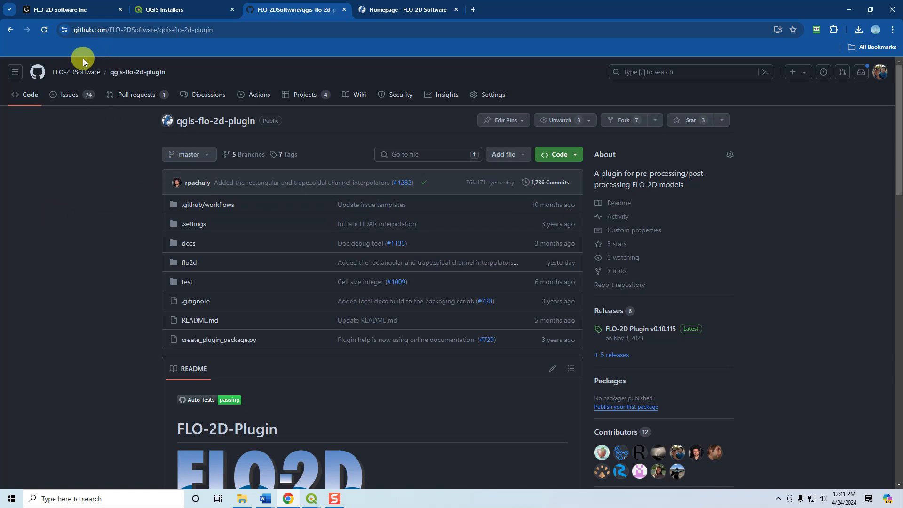
Switch to QGIS and browse for a package file under the plugin manager's Install from ZIP option.
click(849, 10)
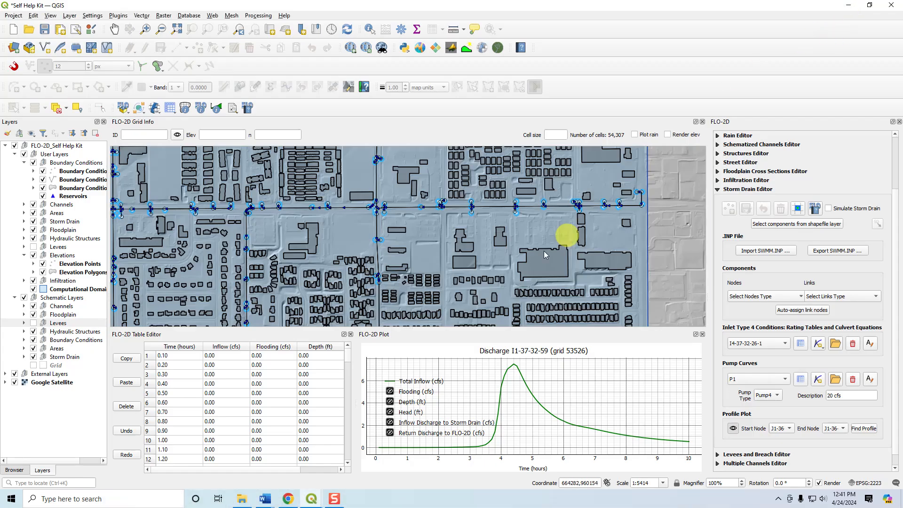
scroll(545, 248, down, 2)
drag(538, 250, 503, 249)
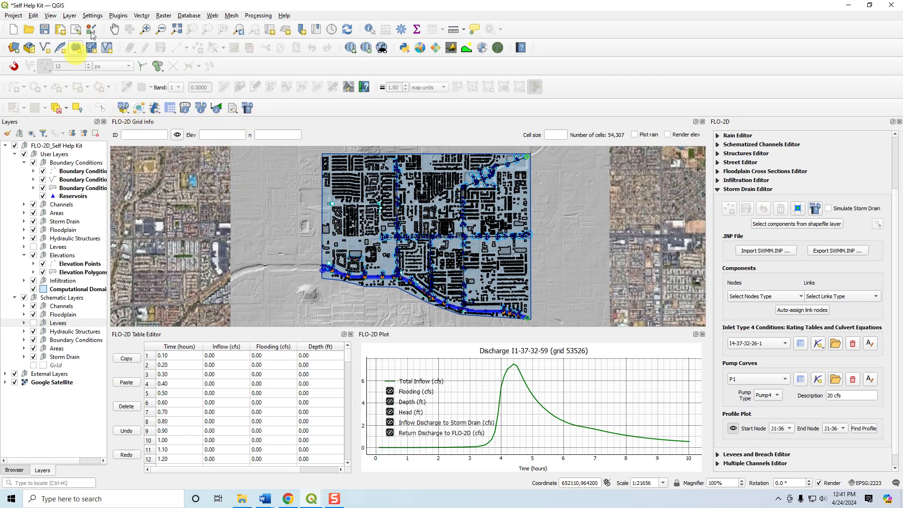
click(118, 16)
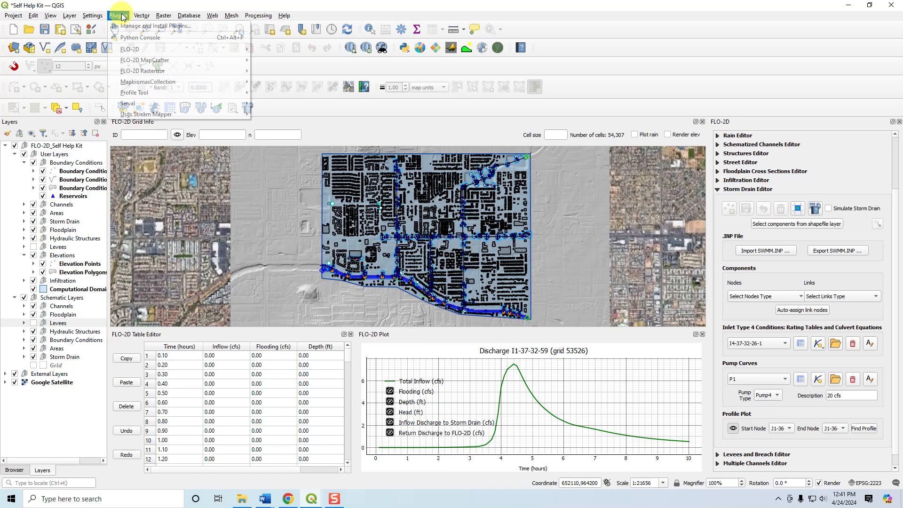
click(142, 26)
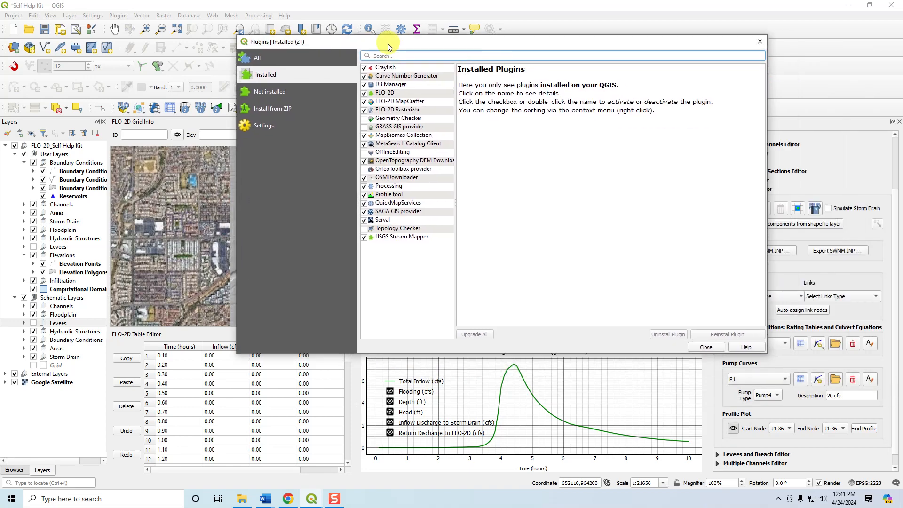
click(266, 109)
click(750, 114)
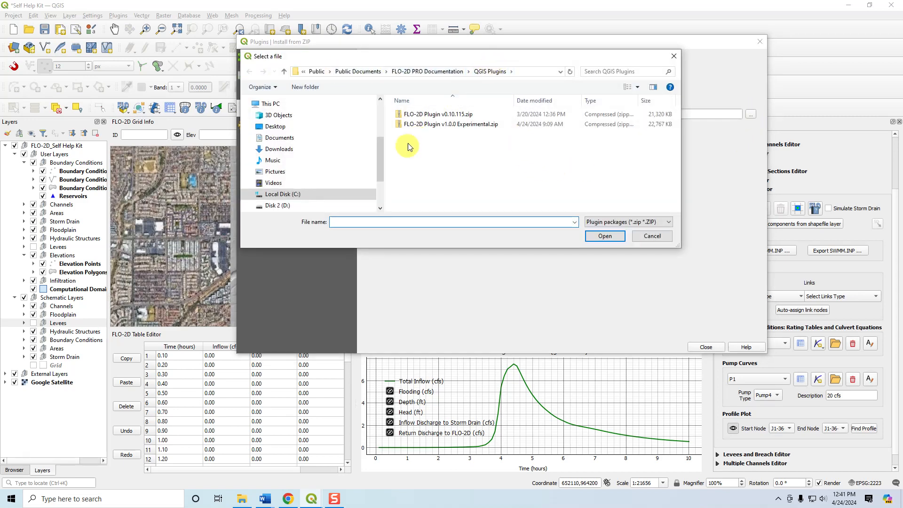
Locate the FLO-2D plugin ZIP files in the QGIS Plugins folder under C:\Users\Public\Documents\FLO-2D PRO Documentation.
drag(381, 159, 372, 105)
click(286, 119)
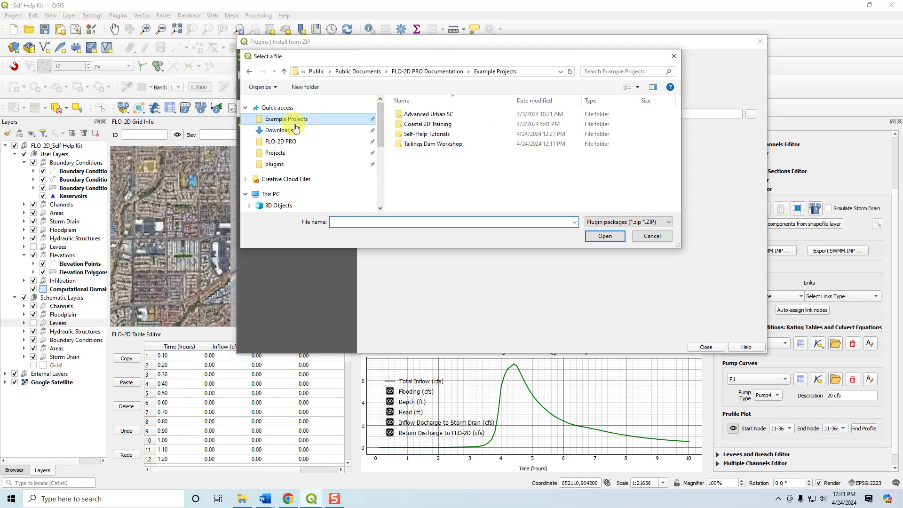
click(428, 72)
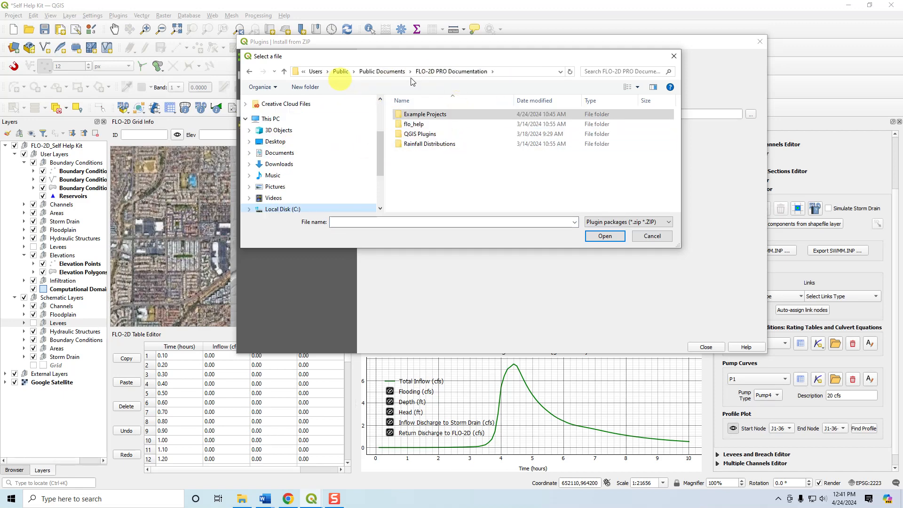
click(495, 71)
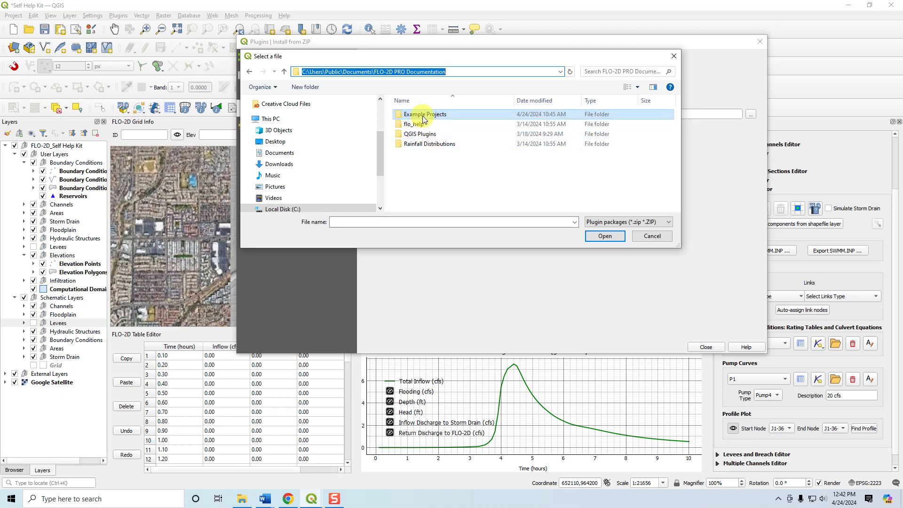
double_click(416, 134)
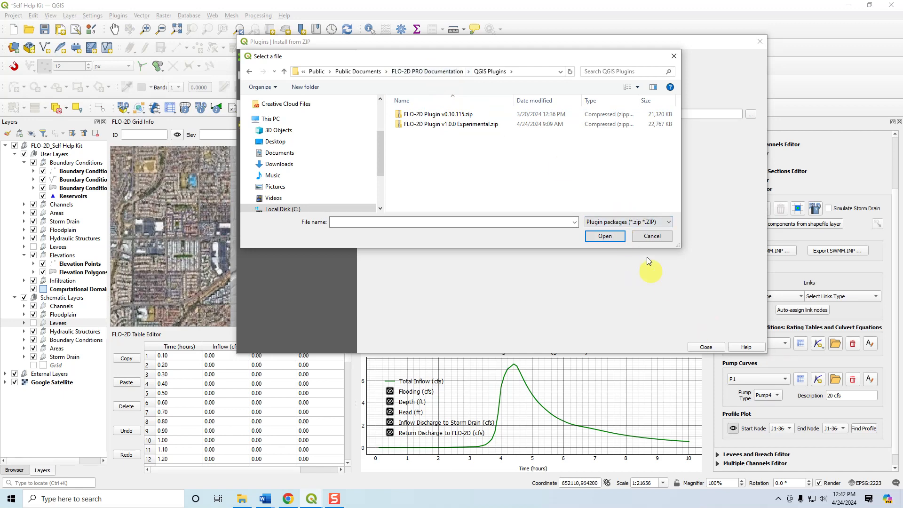
Look for the Self-Help Tutorials folder in Example Projects under FLO-2D PRO Documentation and cancel the file selection.
click(430, 75)
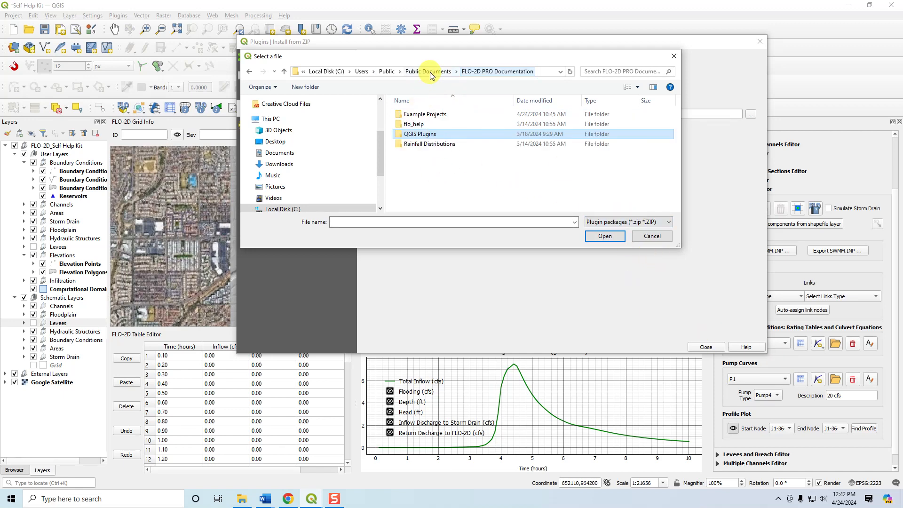
click(429, 125)
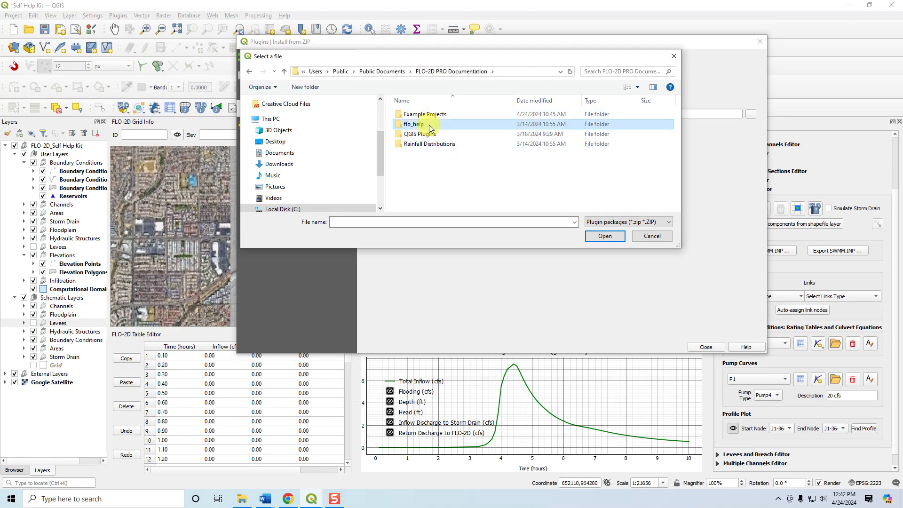
double_click(433, 117)
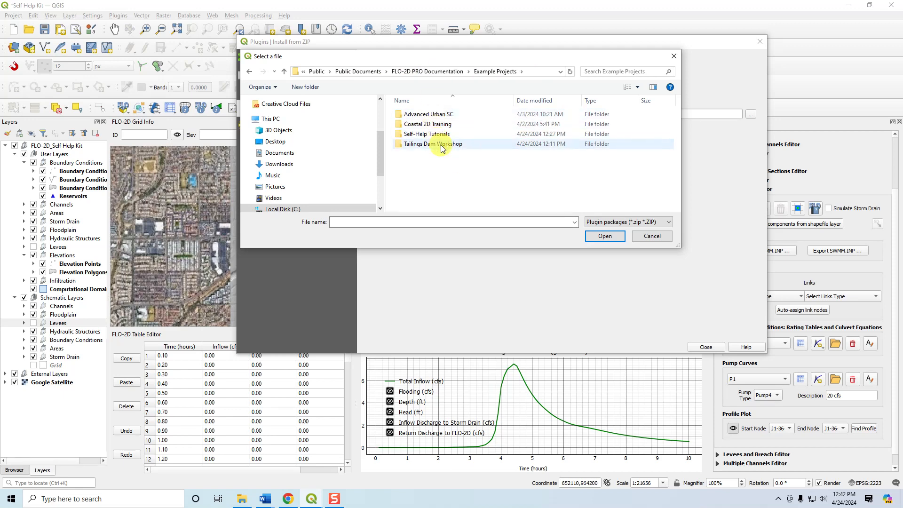
click(423, 134)
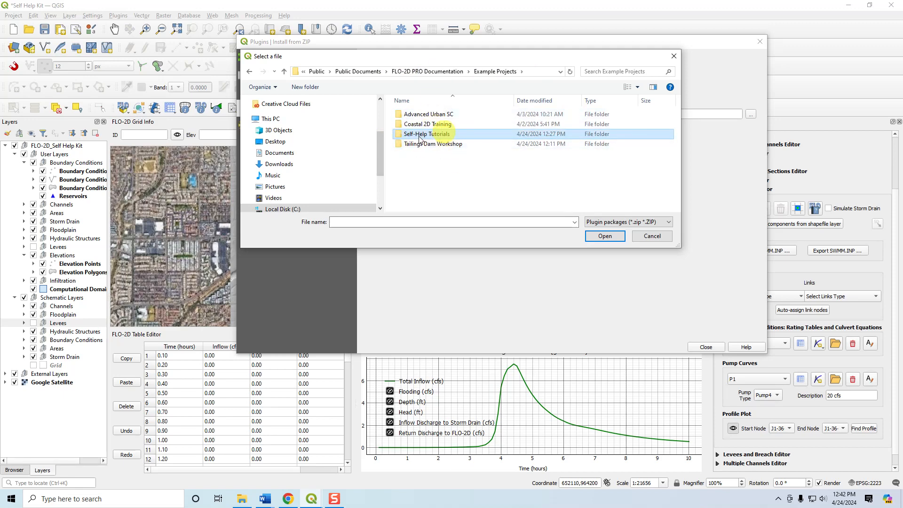
click(660, 236)
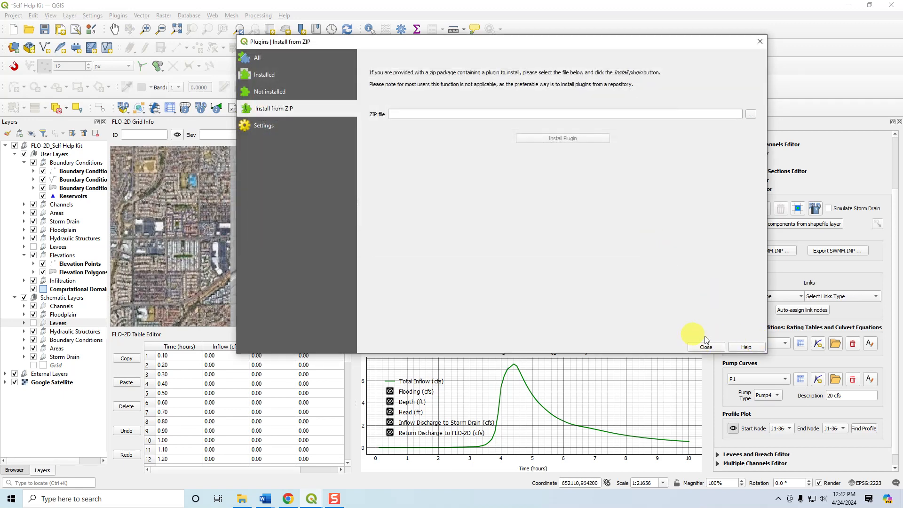
Disable and re-enable the FLO-2D plugin among the installed plugins, and close the plugin manager.
click(266, 75)
click(364, 92)
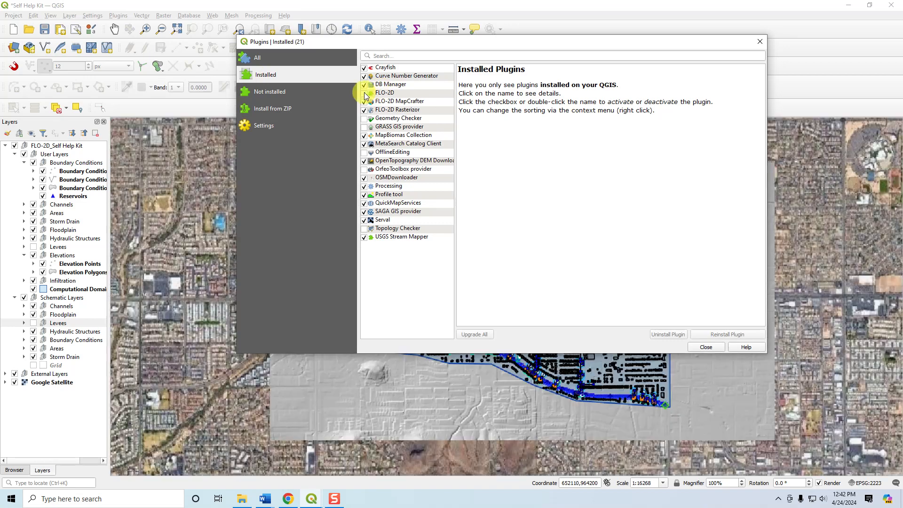
click(365, 93)
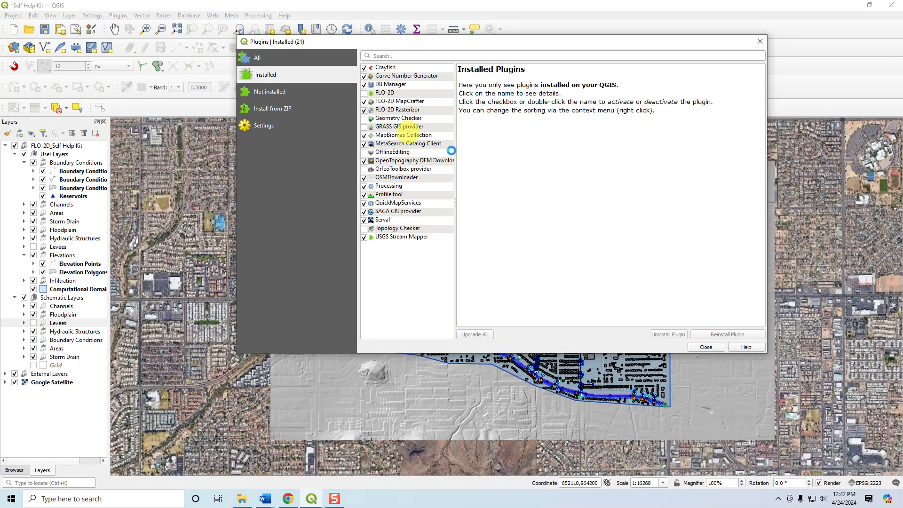
click(705, 347)
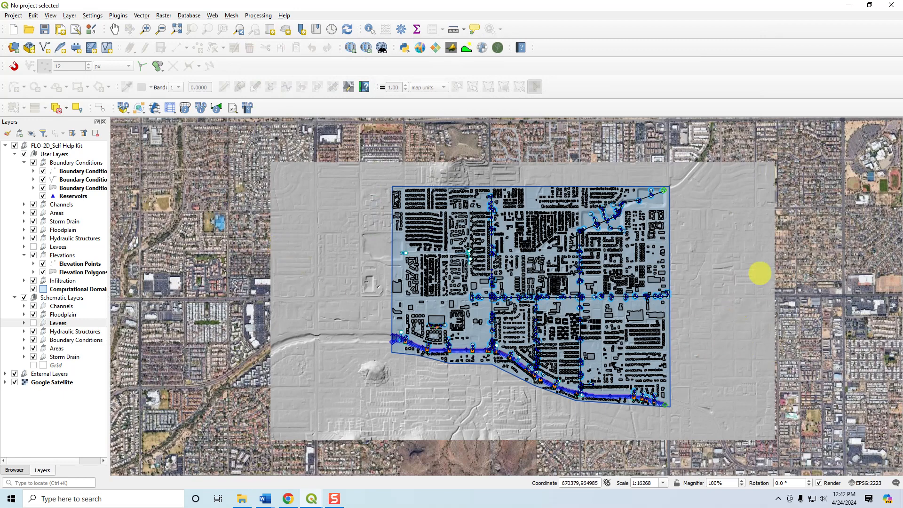
Bring up the Tailing Dam_v1.0.0 project in QGIS.
click(57, 501)
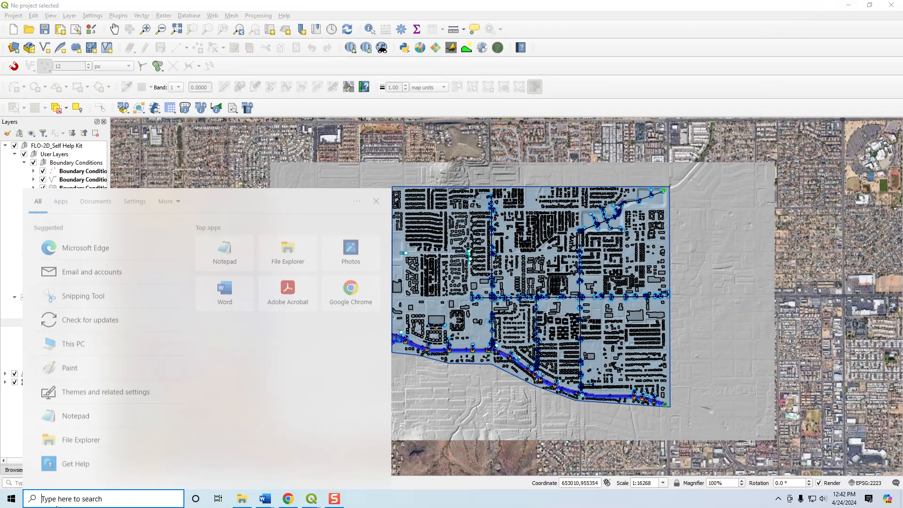
click(12, 500)
click(229, 310)
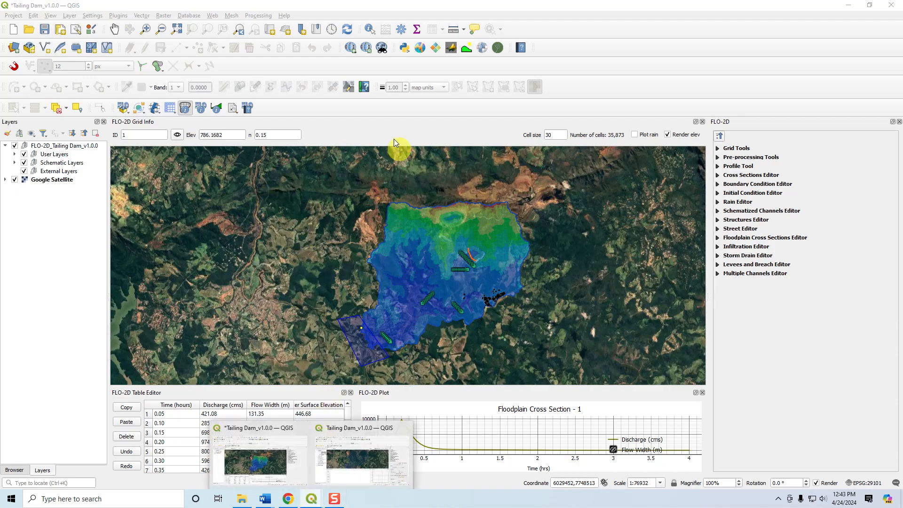
Open the Example Projects folder in File Explorer and look at Self-Help Tutorials and Tailings Dam Workshop.
click(242, 498)
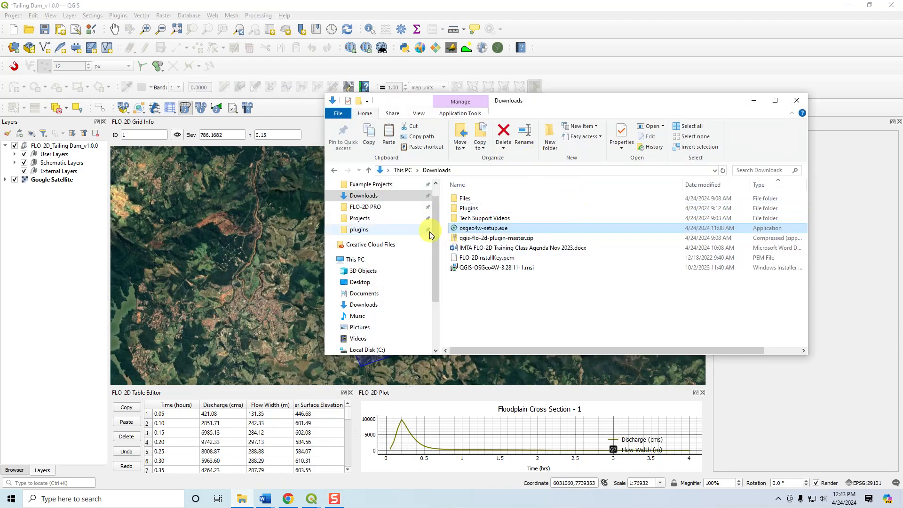
scroll(361, 197, up, 1)
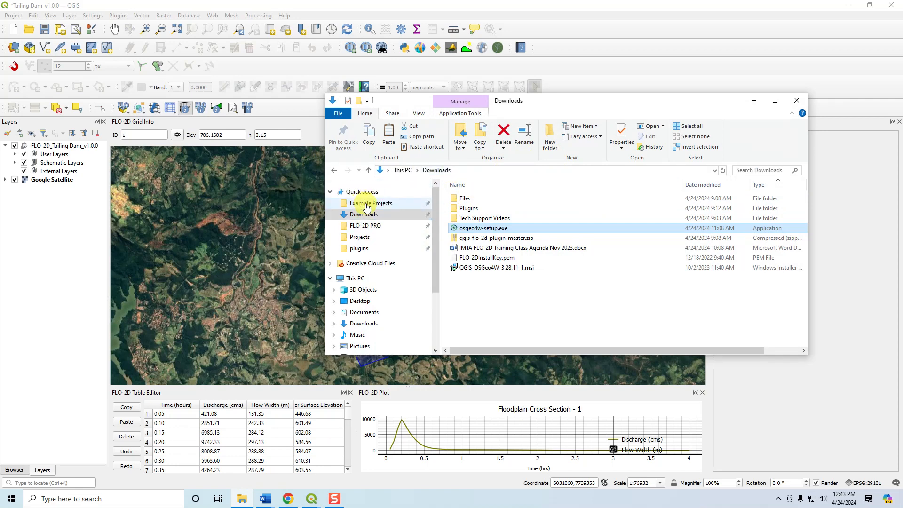
click(367, 207)
click(499, 220)
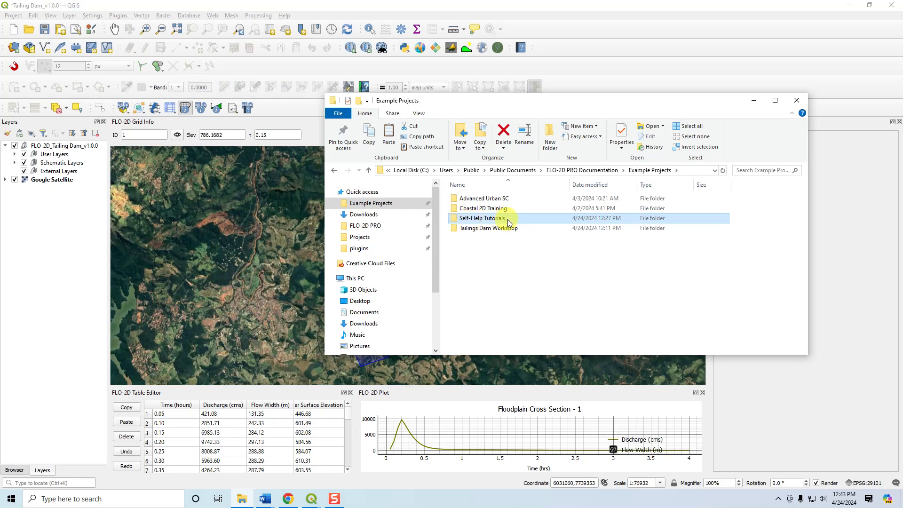
click(515, 230)
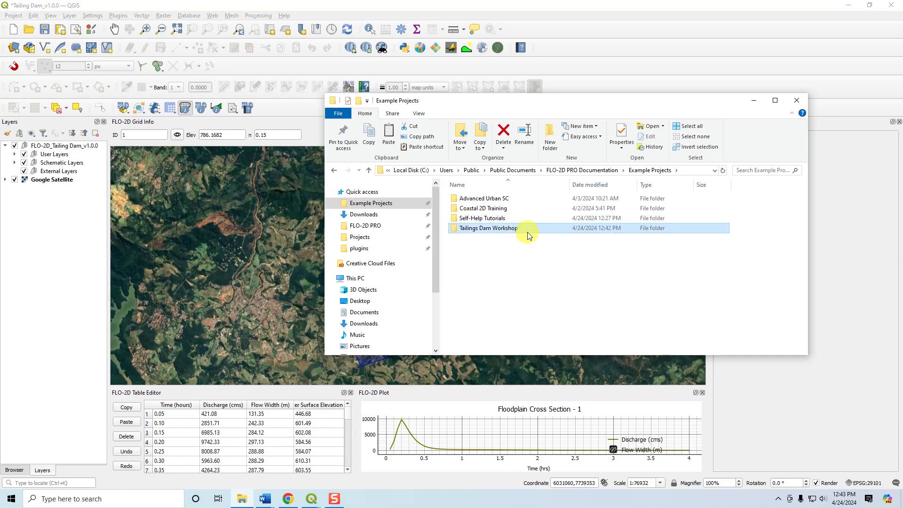
Review the Advanced Urban SC, Coastal 2D Training and Tailings Dam Workshop folders and minimize the File Explorer window.
click(512, 207)
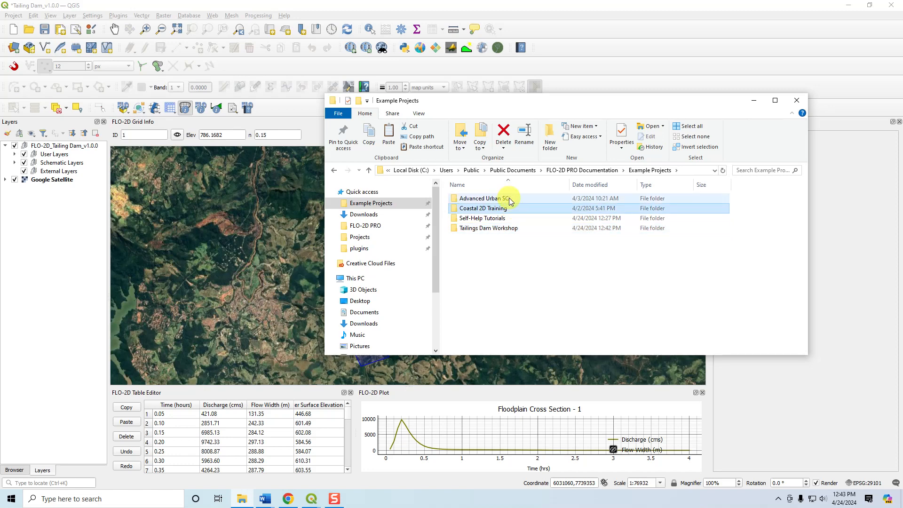
click(509, 198)
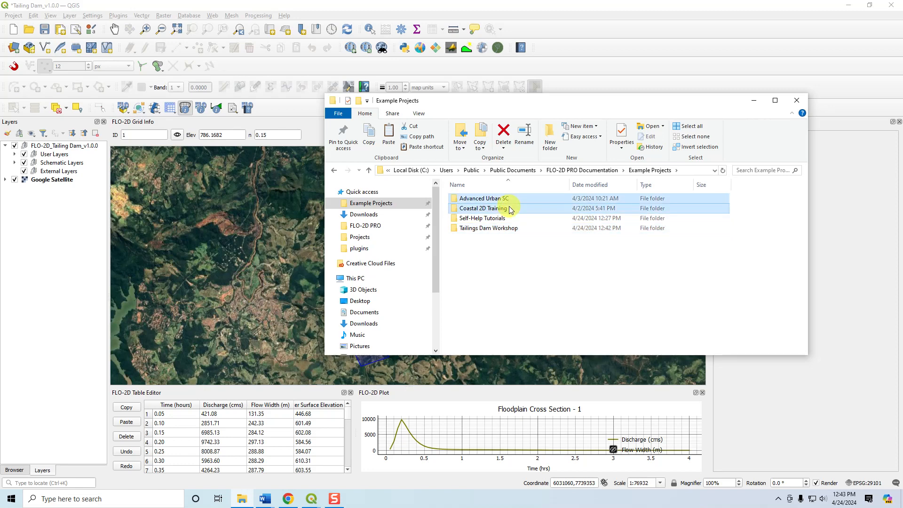
click(507, 212)
click(513, 199)
click(510, 231)
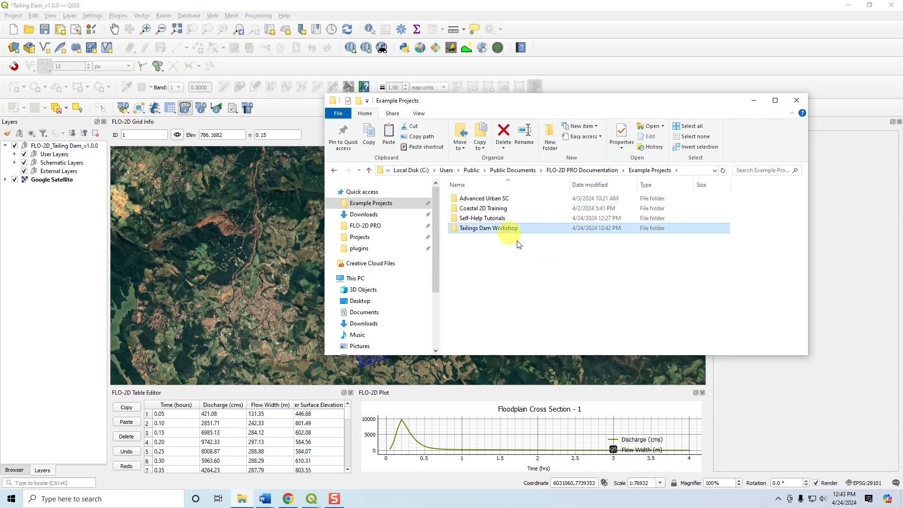
click(512, 200)
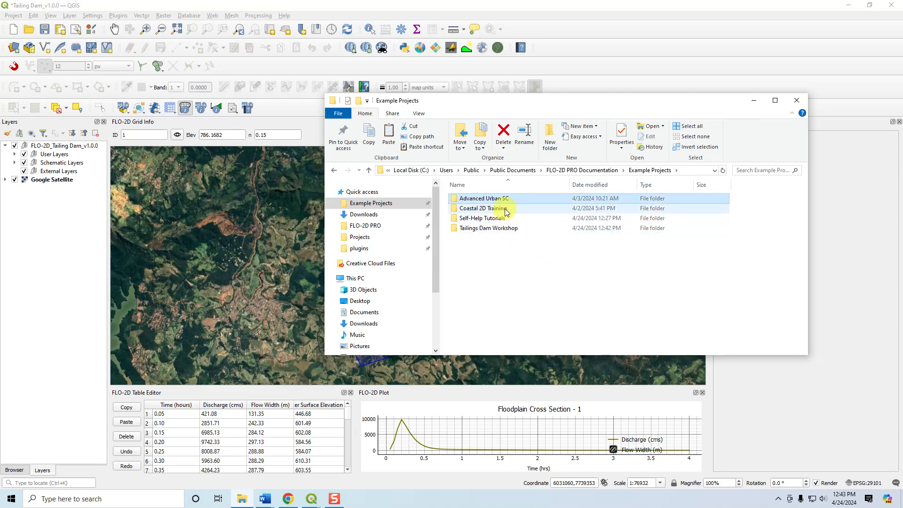
click(506, 211)
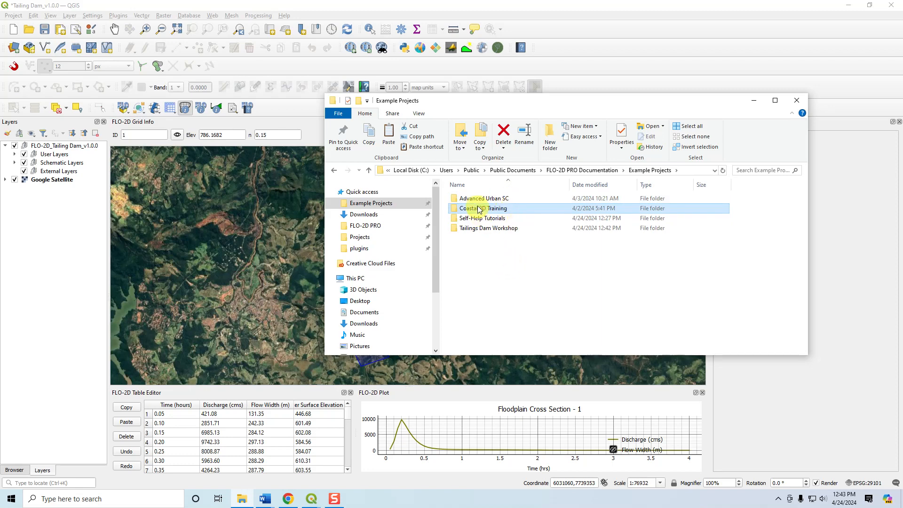
click(462, 198)
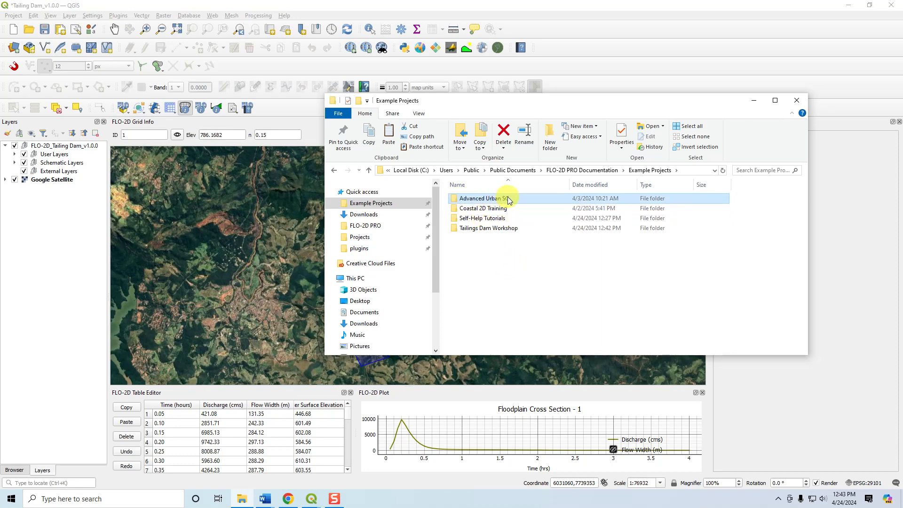
click(502, 228)
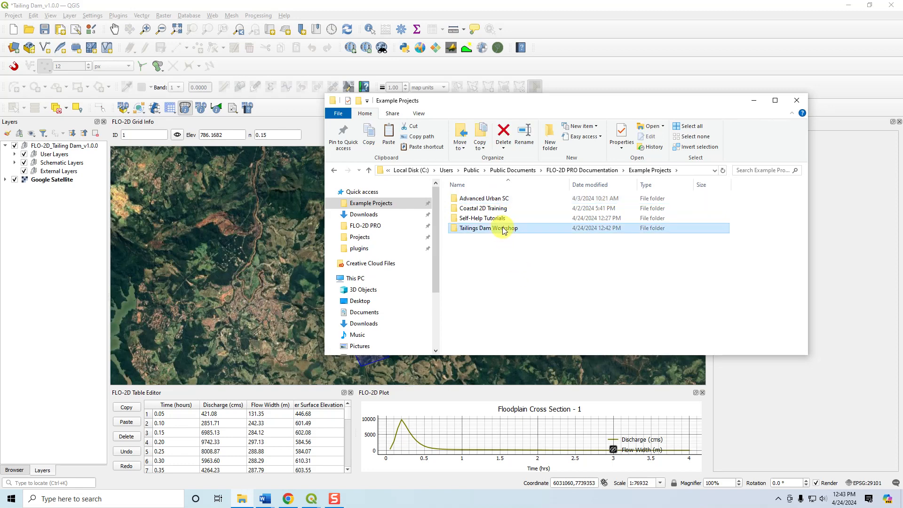
click(754, 100)
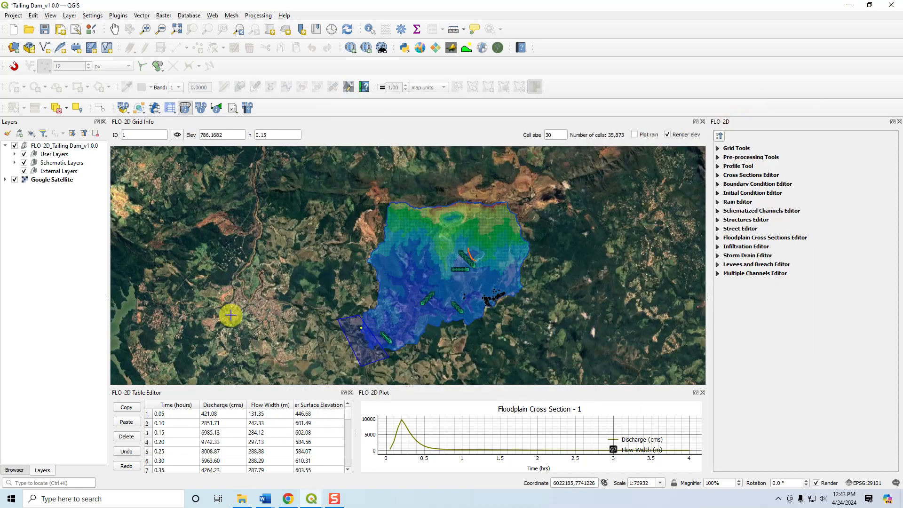
Expand the User Layers and Schematic Layers groups of the Tailing Dam project to view their subgroups.
click(15, 155)
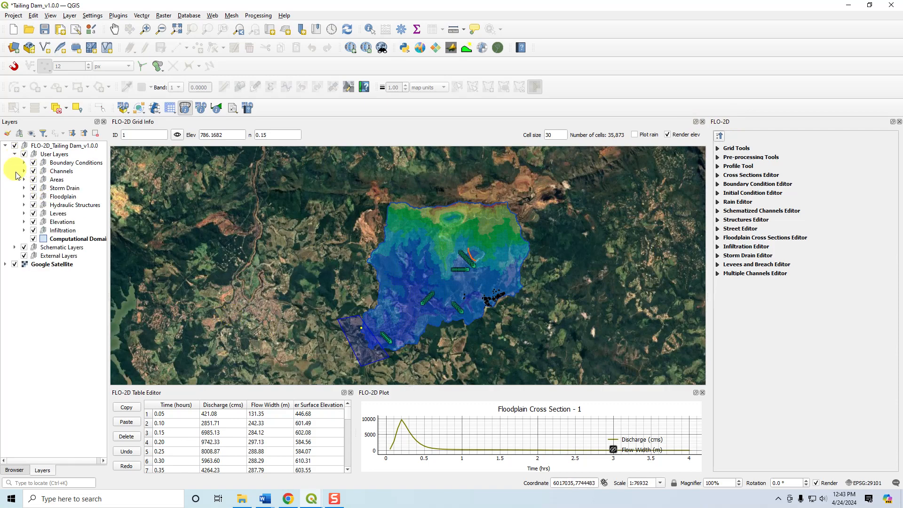
click(14, 248)
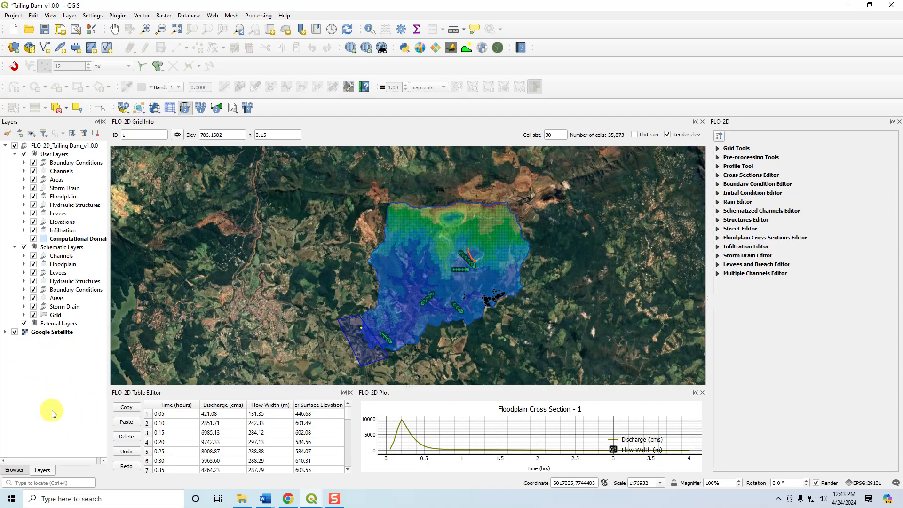
Turn on Advanced Layers in the FLO-2D run settings, view the extra layer groups, and switch the option back off.
click(153, 111)
click(167, 121)
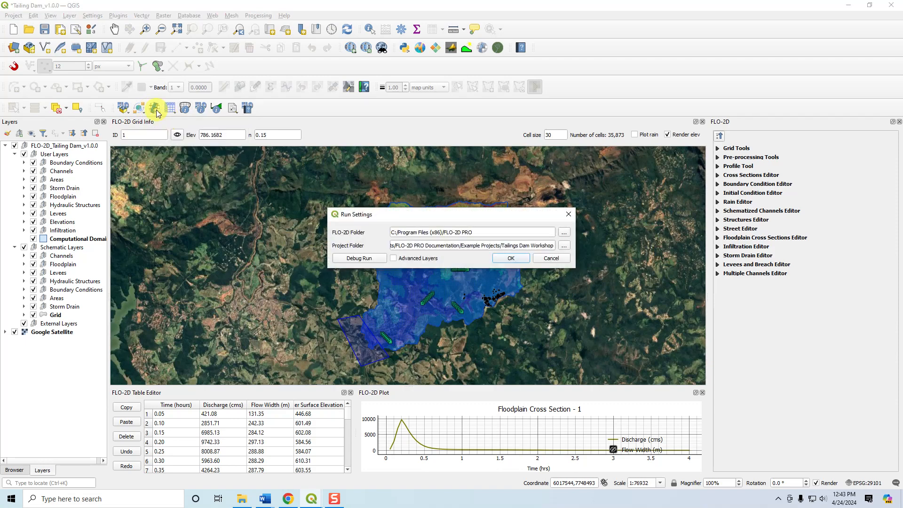
click(393, 258)
click(500, 258)
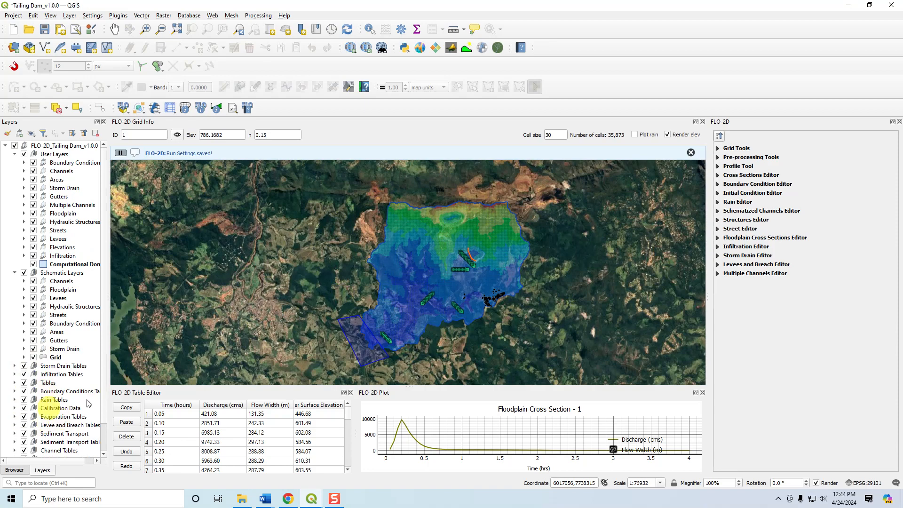
click(155, 109)
click(164, 121)
click(514, 259)
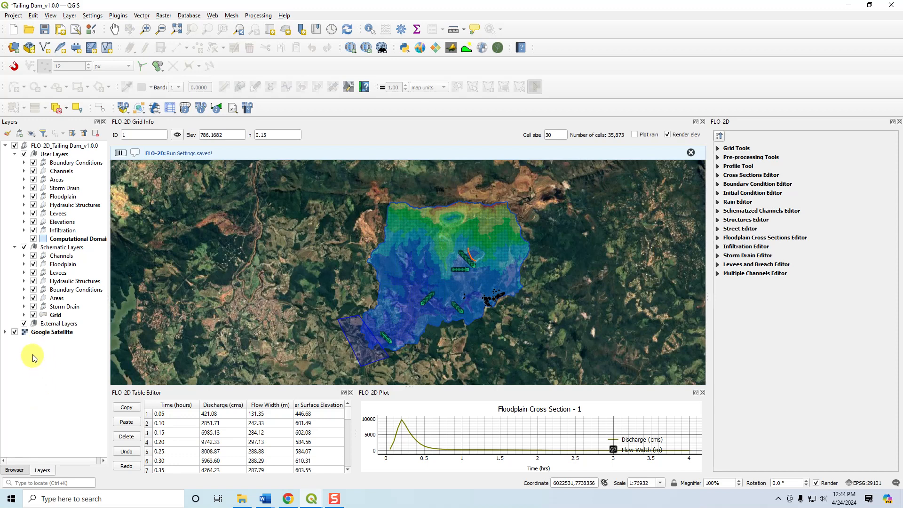
Look at the External Layers group options and the FLO-2D GeoPackage Management tool, leaving both without changes.
right_click(57, 325)
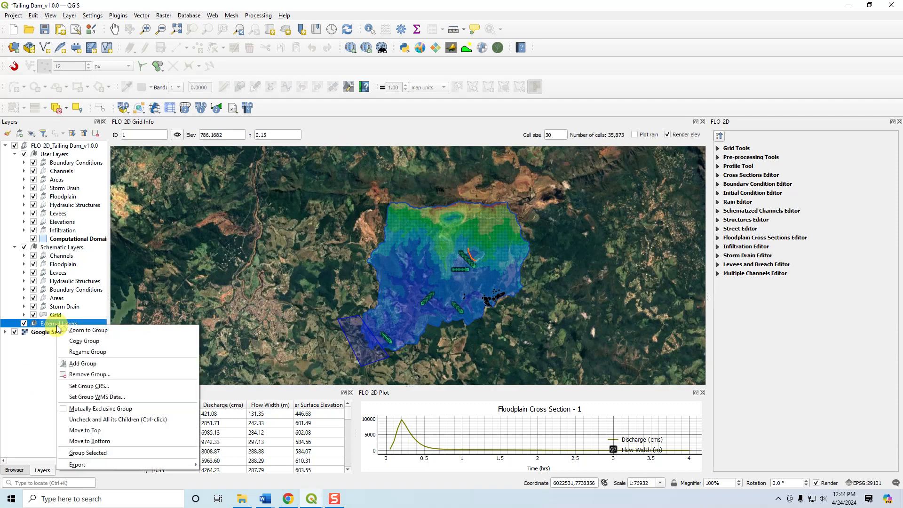
click(124, 109)
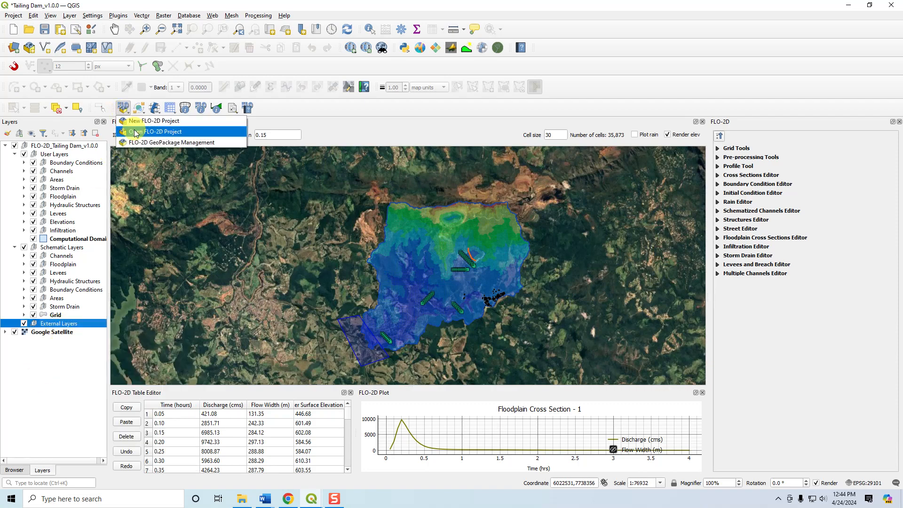
click(151, 142)
click(504, 301)
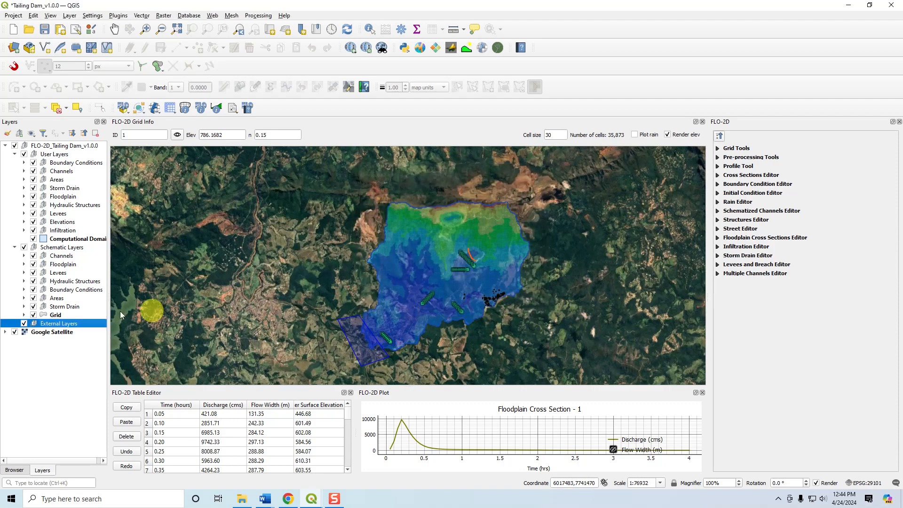
Remove the External Layers group and the Google Satellite layer, and save the project.
right_click(59, 322)
click(80, 372)
right_click(44, 324)
click(75, 406)
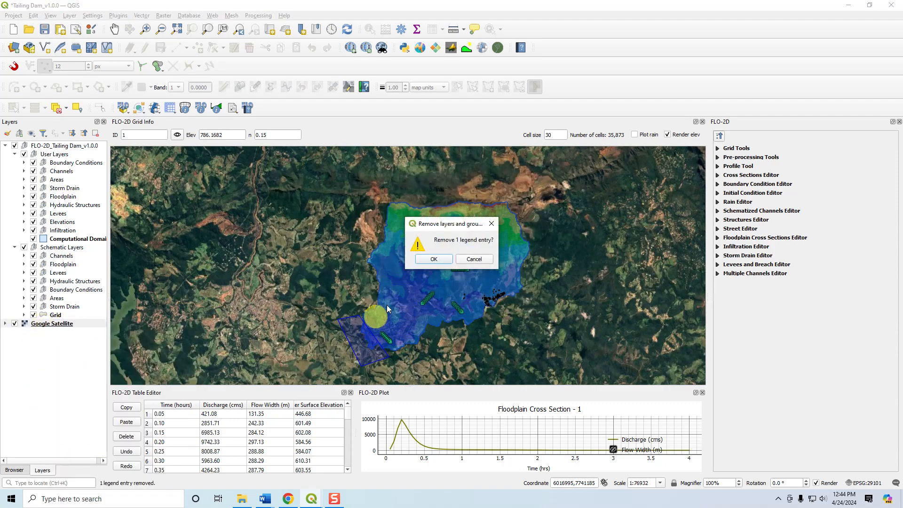
click(451, 260)
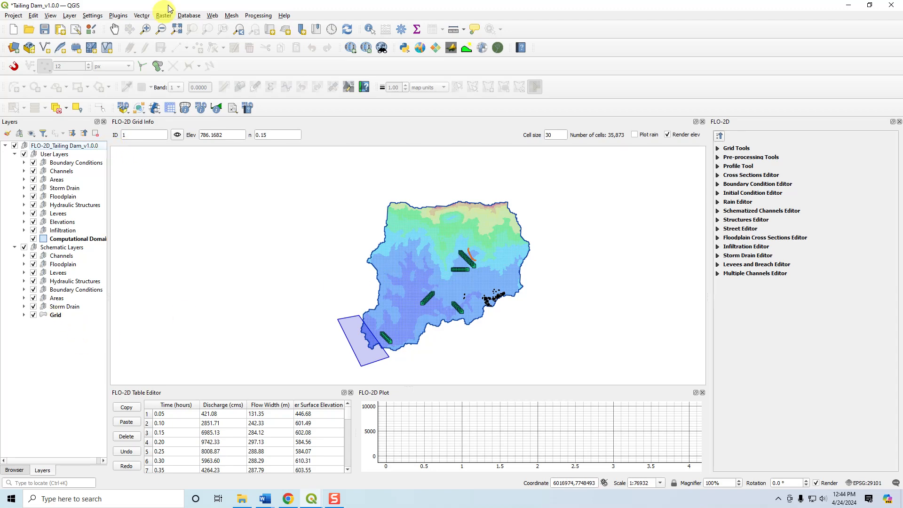
click(44, 29)
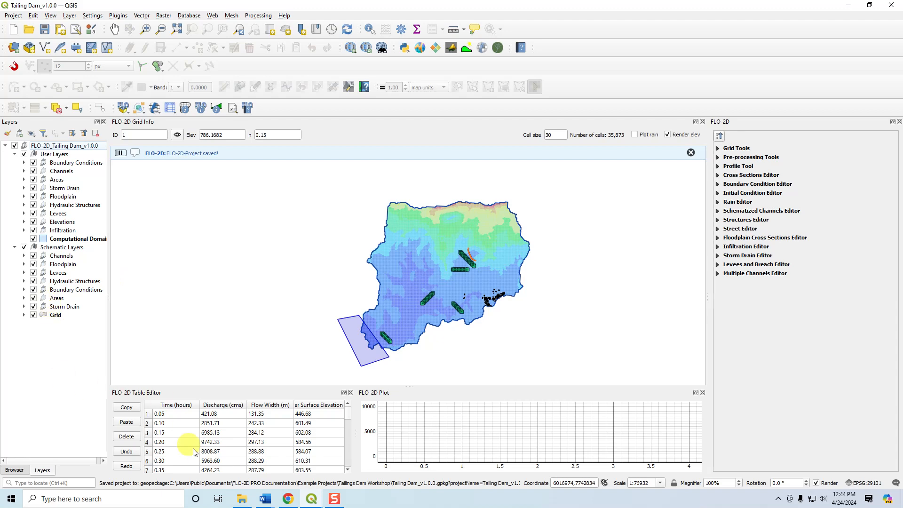
Add Elevation Pre Disaster.tif and Landuse TD.shp to the project from the data folder of Tailings Dam Workshop's 2. Project Setup.
click(241, 498)
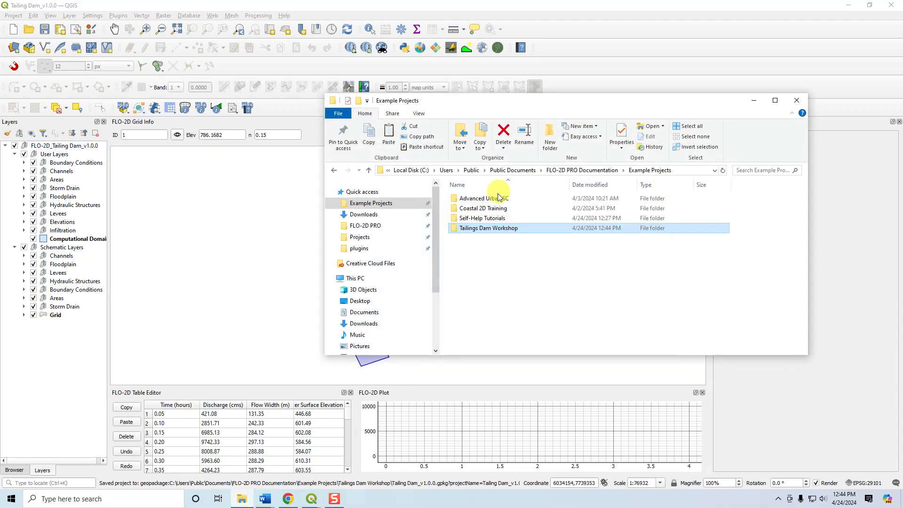
double_click(487, 228)
double_click(475, 208)
double_click(470, 198)
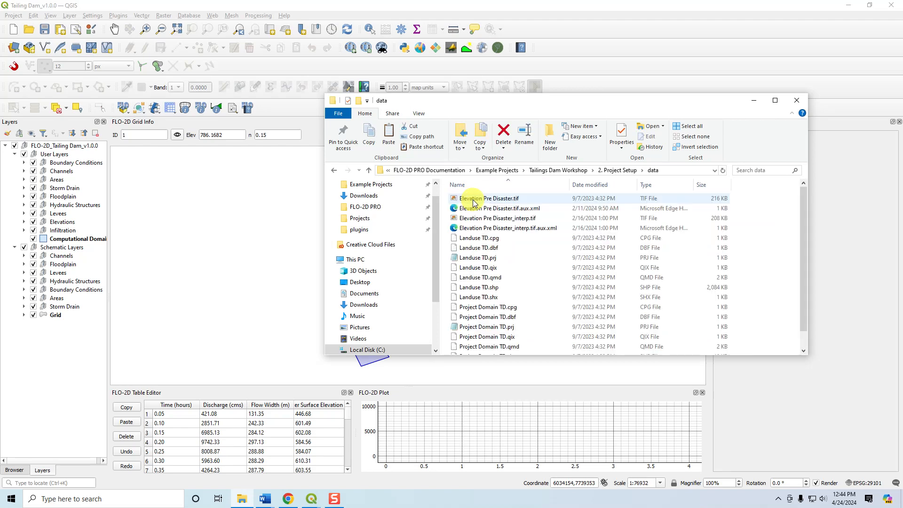
drag(489, 197, 321, 238)
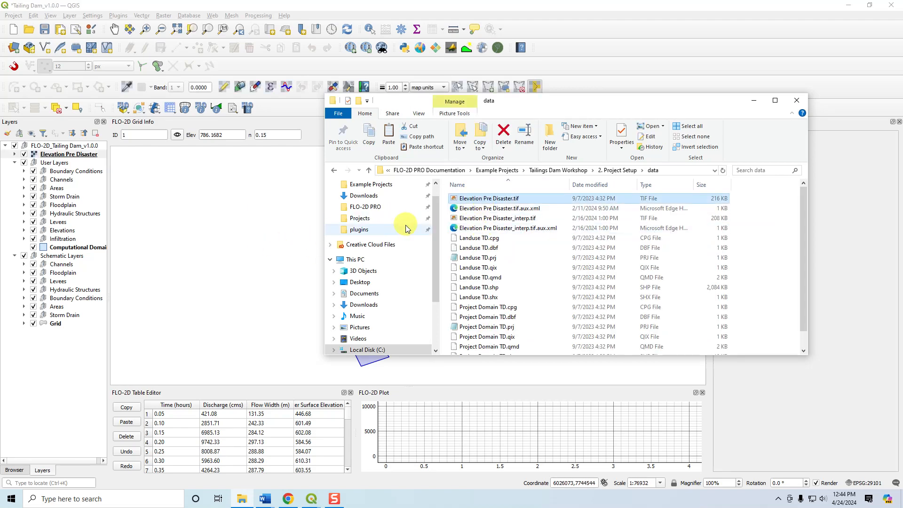
drag(489, 287, 343, 275)
click(755, 100)
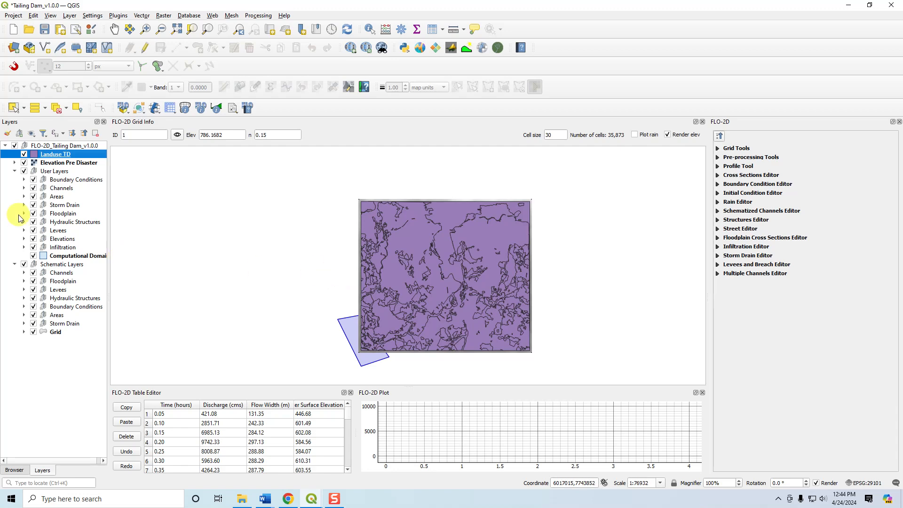
Save the project with the external data stored in the GeoPackage, and toggle the land use and elevation layers off and on.
click(45, 30)
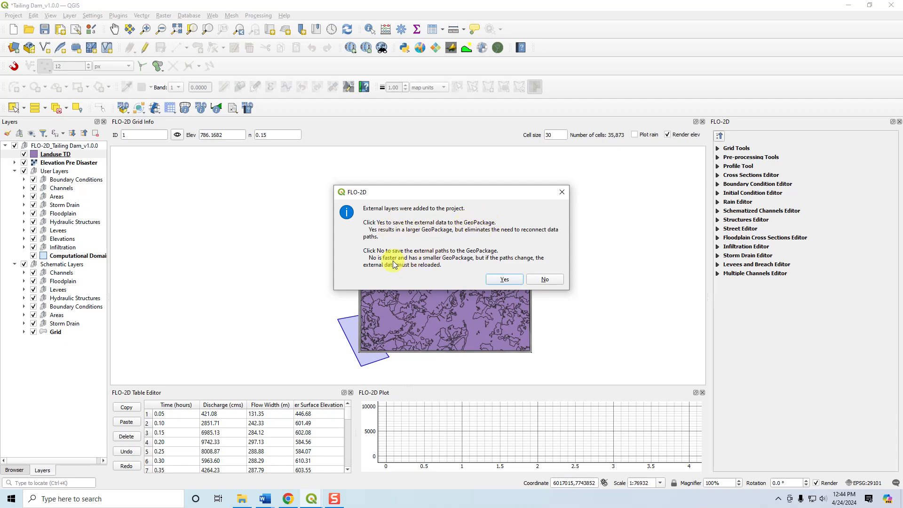
click(516, 279)
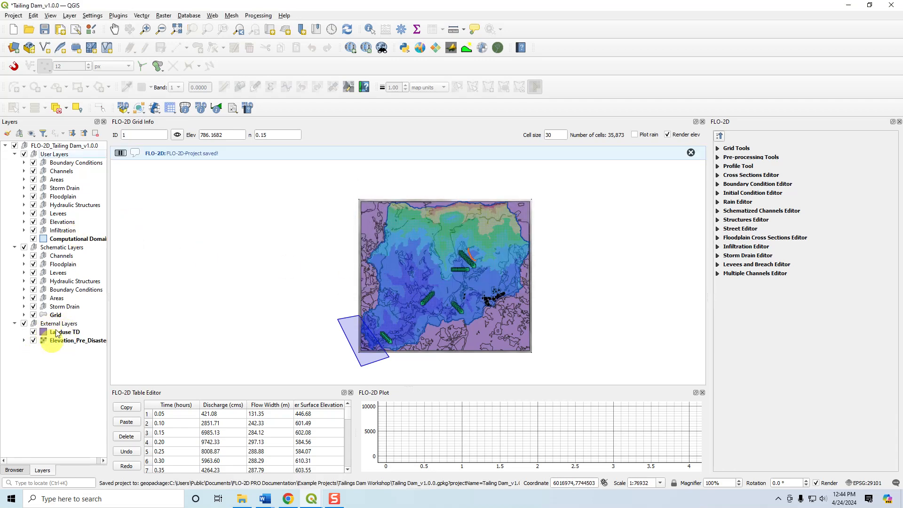
click(32, 333)
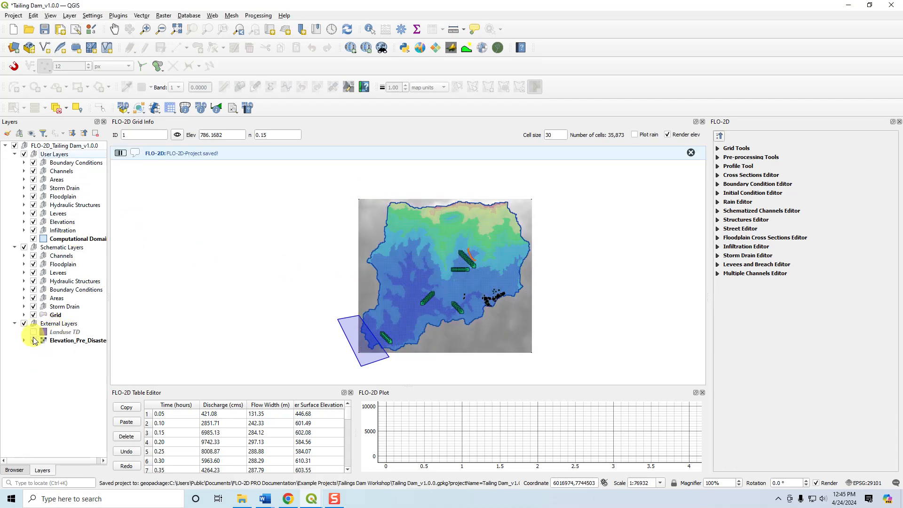
click(34, 340)
click(33, 332)
click(33, 340)
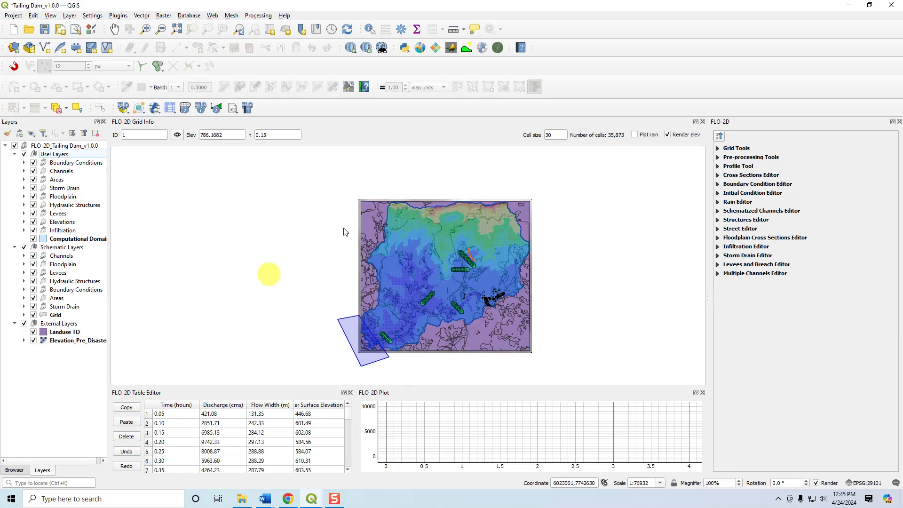
Add the Google Hybrid basemap from QuickMapServices and save the project.
click(351, 48)
mouse_move(404, 71)
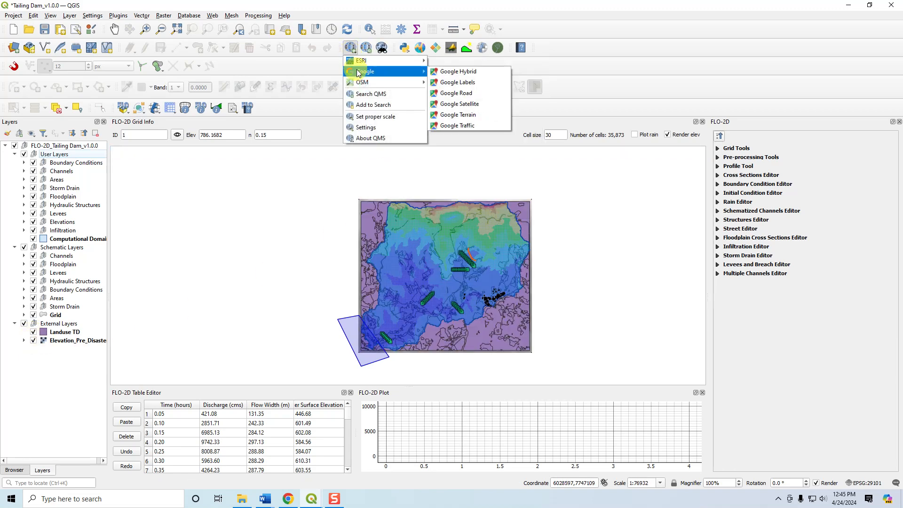
click(457, 71)
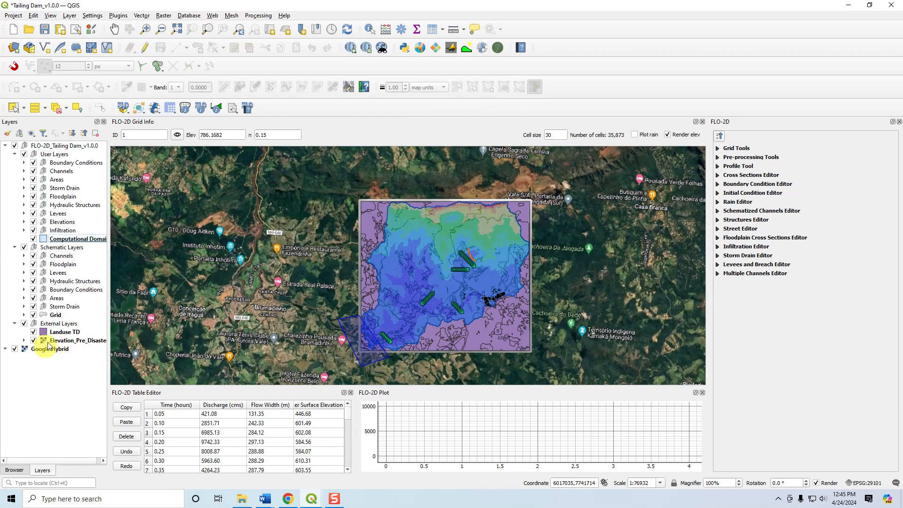
click(44, 33)
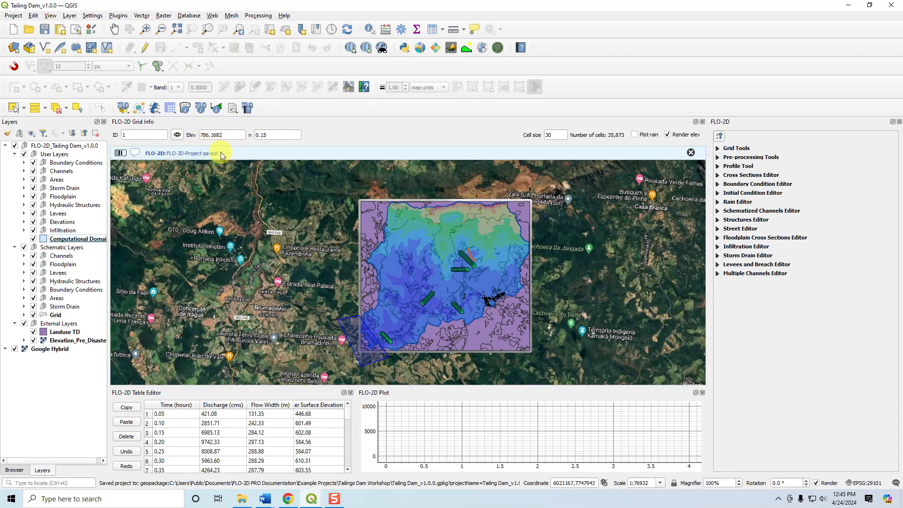
Highlight the elevation and Landuse TD layers in External Layers, followed by the Google Hybrid basemap.
click(51, 340)
shift+click(65, 332)
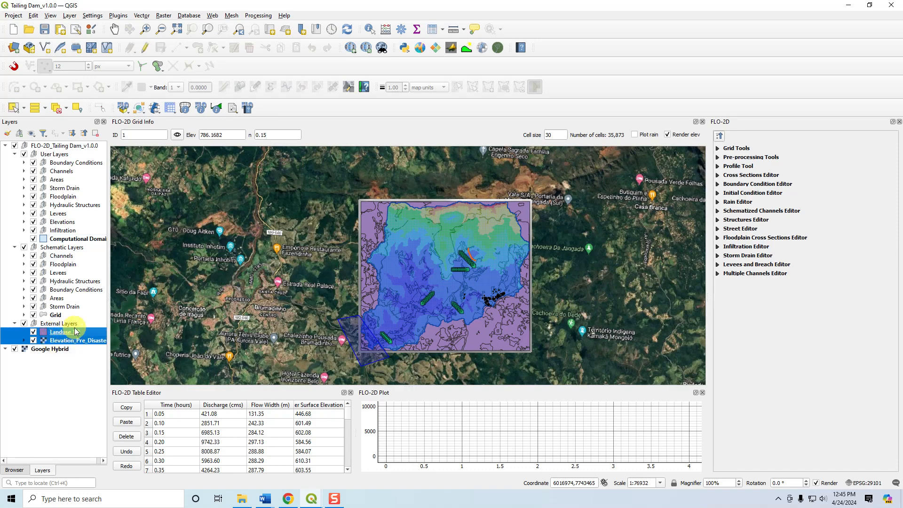
click(50, 350)
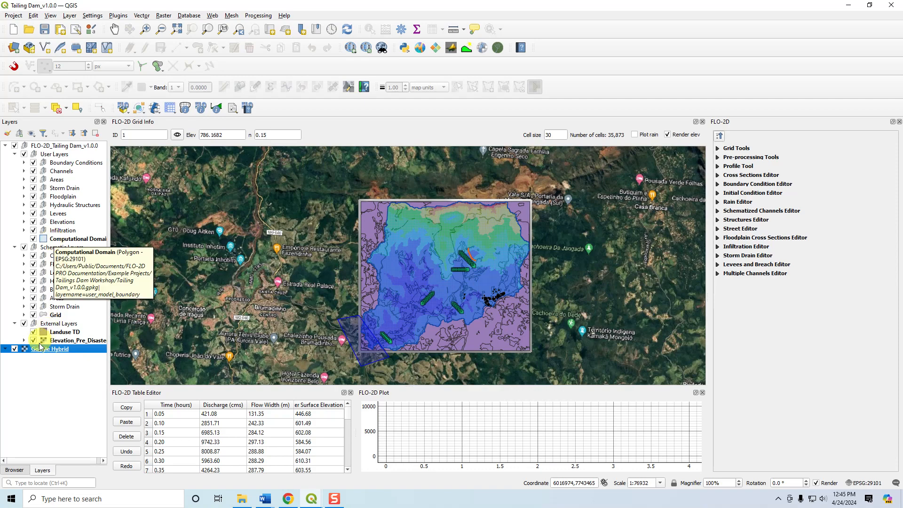
View the Tailing Dam_v1.0.0.gpkg contents among the browser's GeoPackage connections and remove that connection.
click(15, 470)
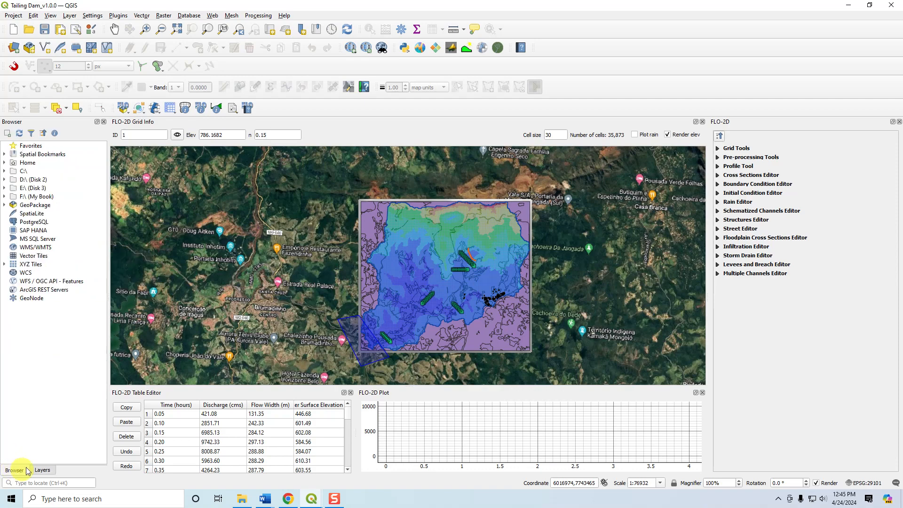
click(5, 205)
click(40, 214)
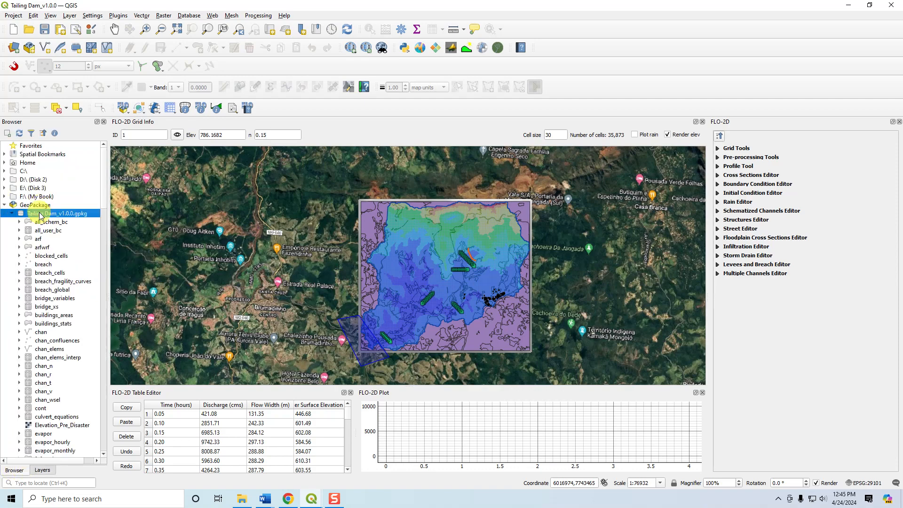
right_click(40, 215)
click(64, 219)
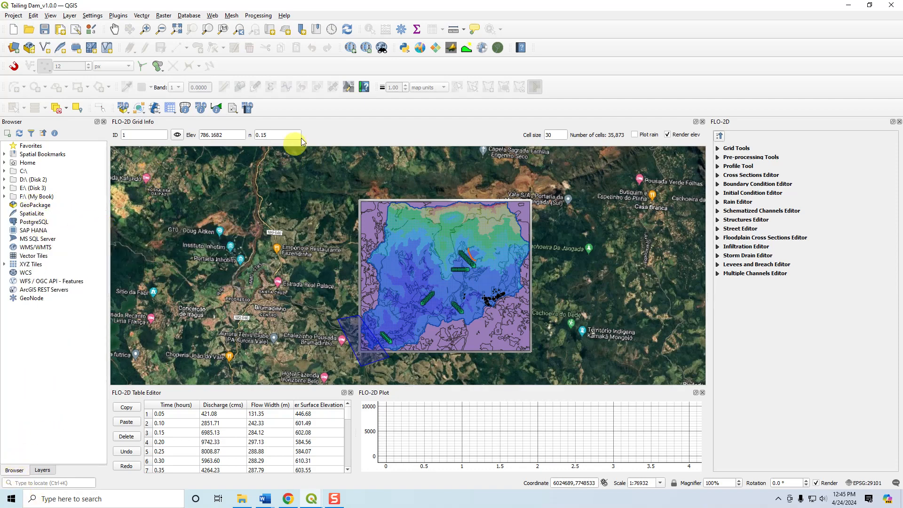
Check that the Browser Panel is enabled and add a GeoPackage connection to Tailing Dam_v1.0.0.gpkg in the Tailings Dam Workshop folder.
right_click(309, 112)
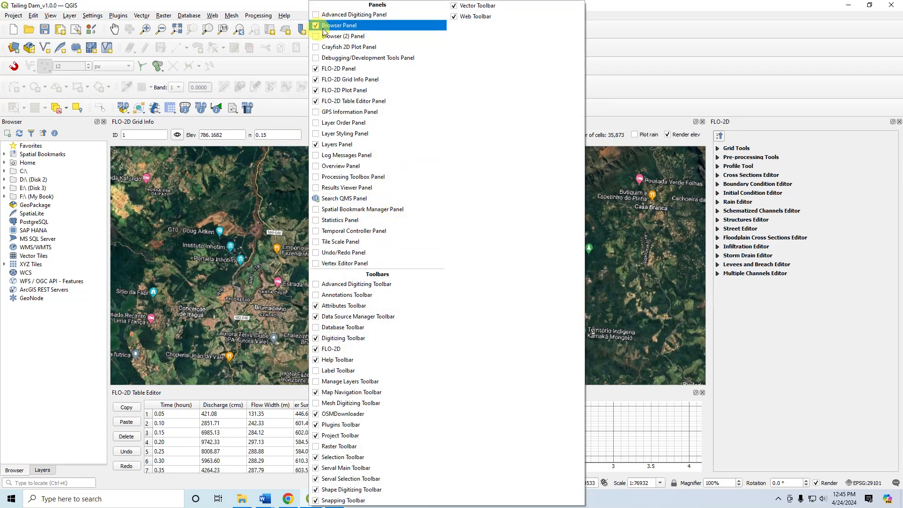
click(47, 313)
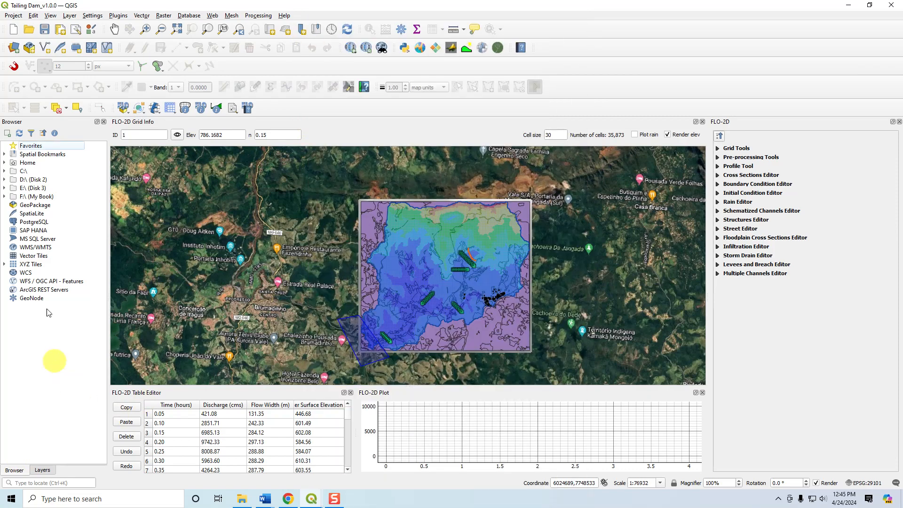
click(36, 207)
right_click(41, 209)
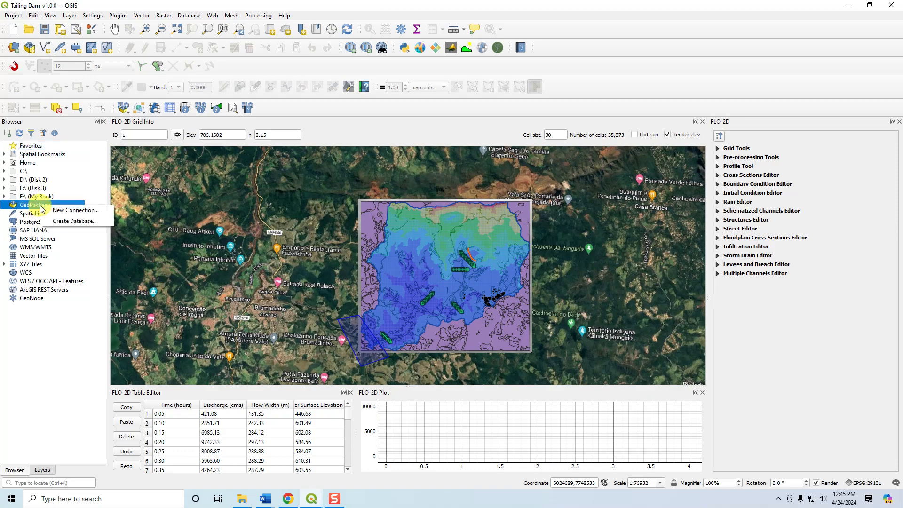
click(82, 213)
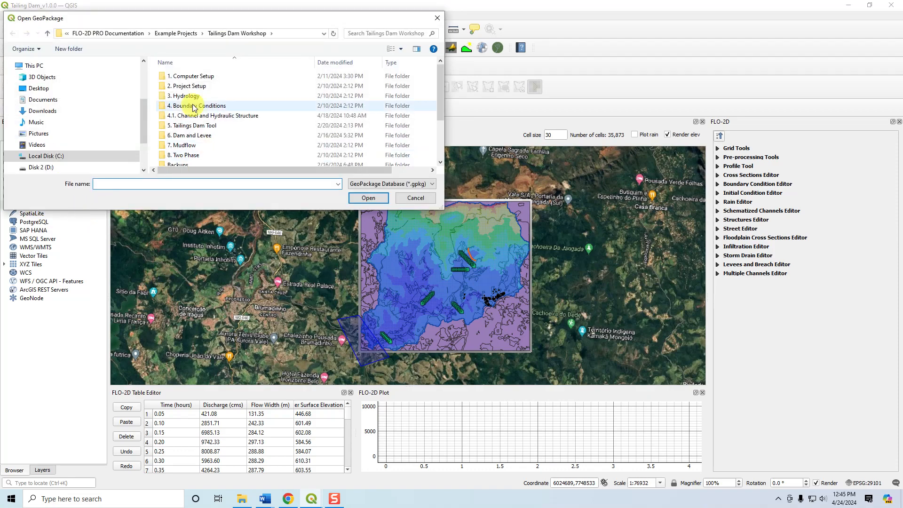
scroll(197, 141, down, 2)
click(199, 162)
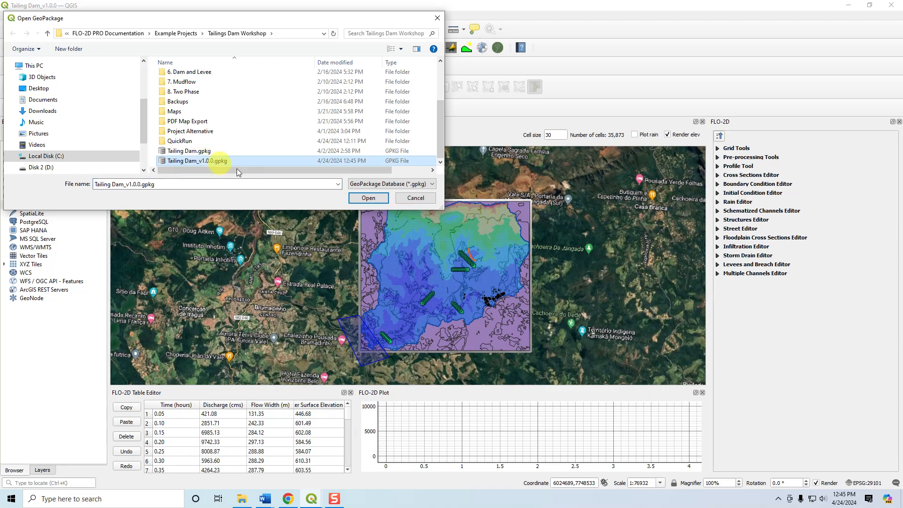
click(376, 198)
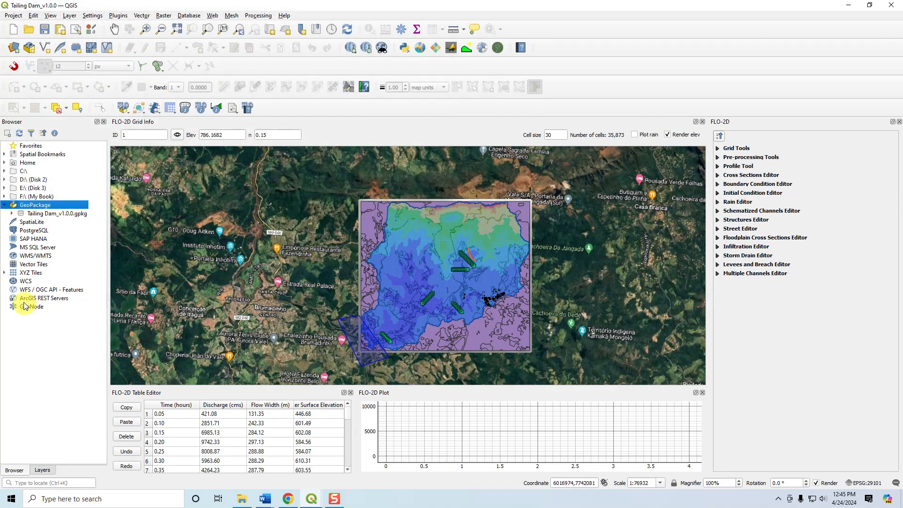
Expand the connected Tailing Dam_v1.0.0.gpkg and locate the Elevation_Pre_Disaster raster among its tables.
double_click(21, 213)
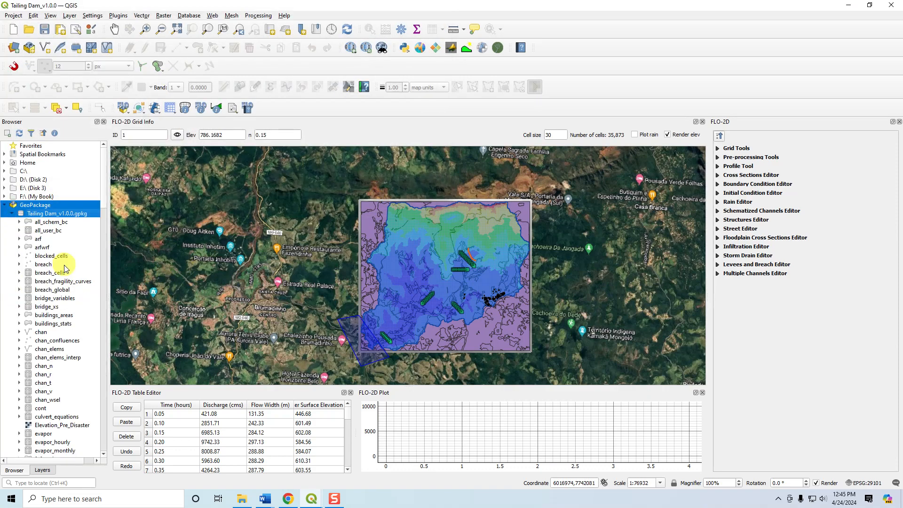
click(56, 289)
click(66, 425)
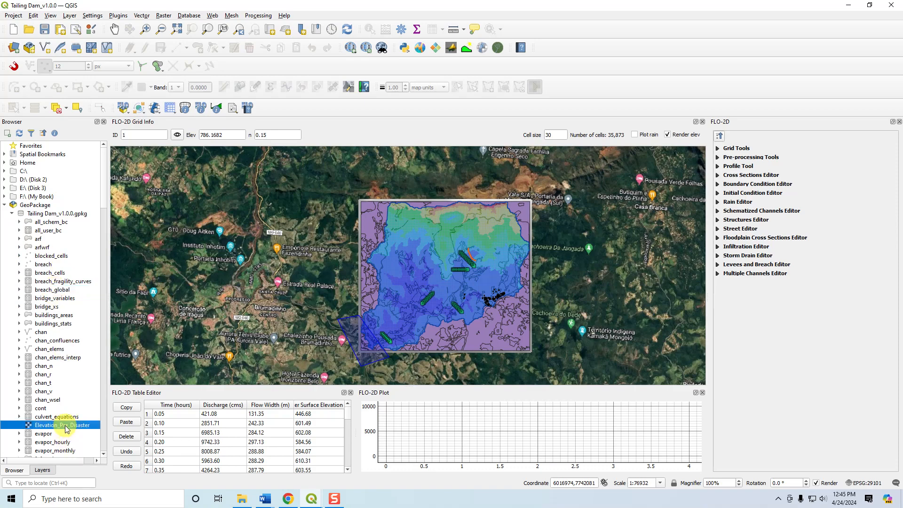
Locate the Landuse TD layer among the tables of the connected Tailing Dam_v1.0.0.gpkg.
scroll(65, 426, down, 3)
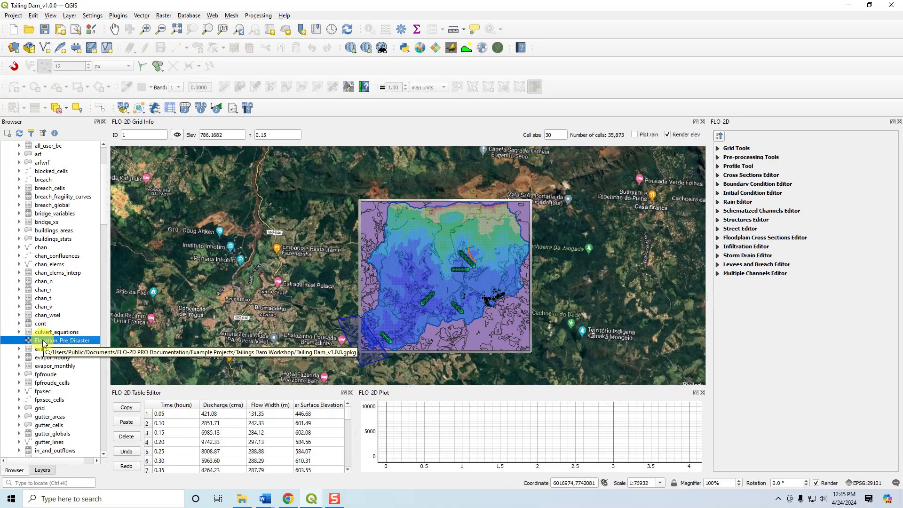
scroll(43, 342, down, 15)
scroll(42, 342, up, 20)
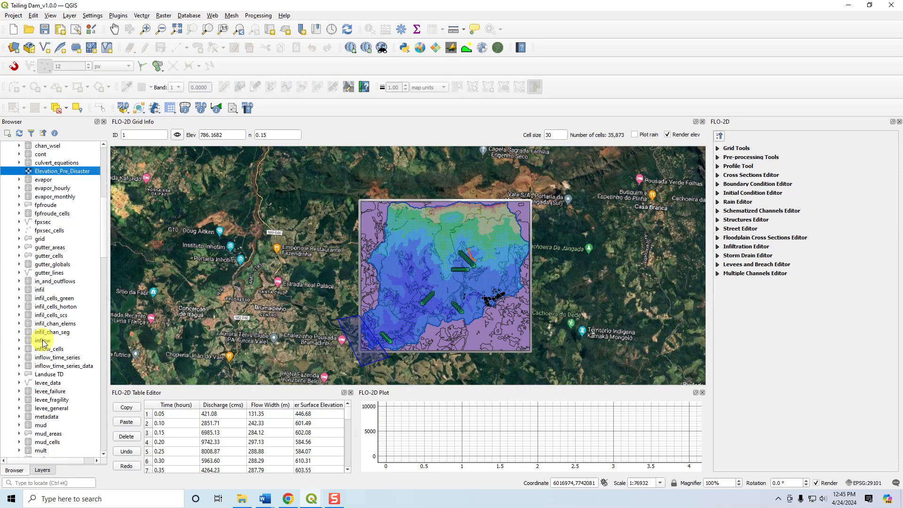
scroll(42, 342, down, 5)
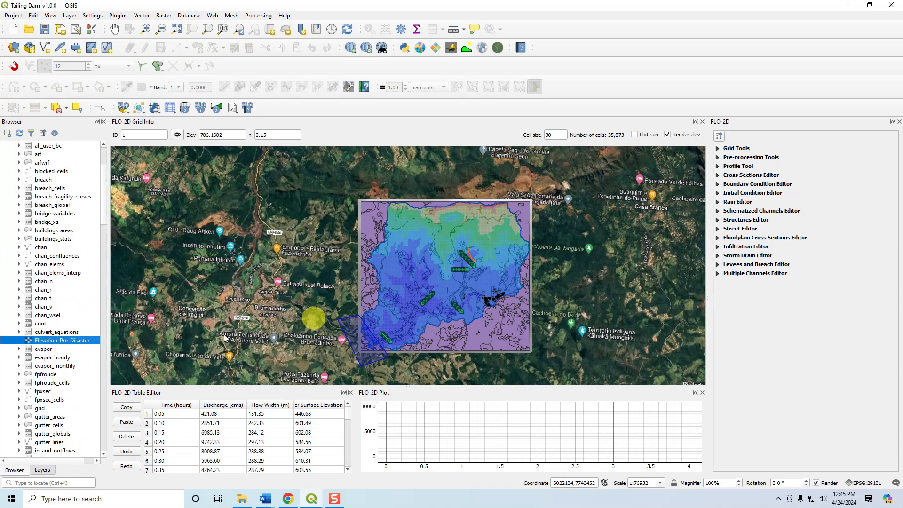
key(l)
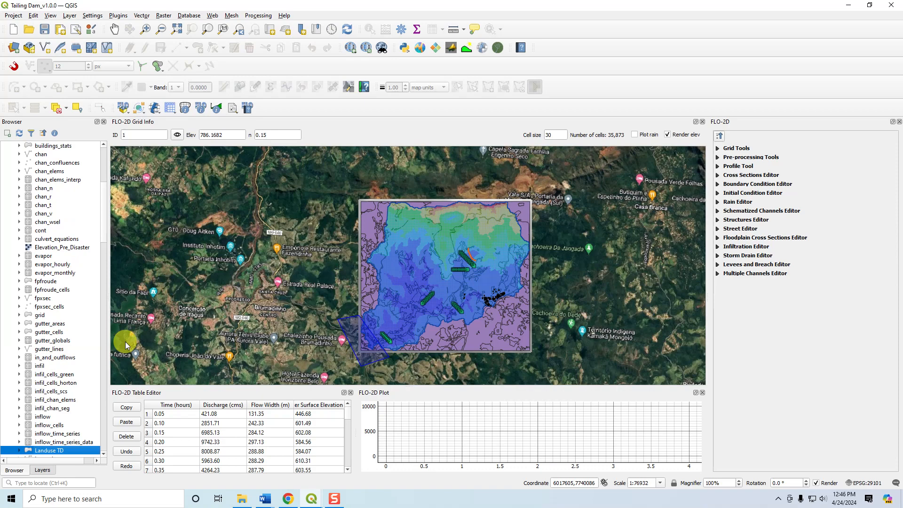
scroll(100, 333, down, 3)
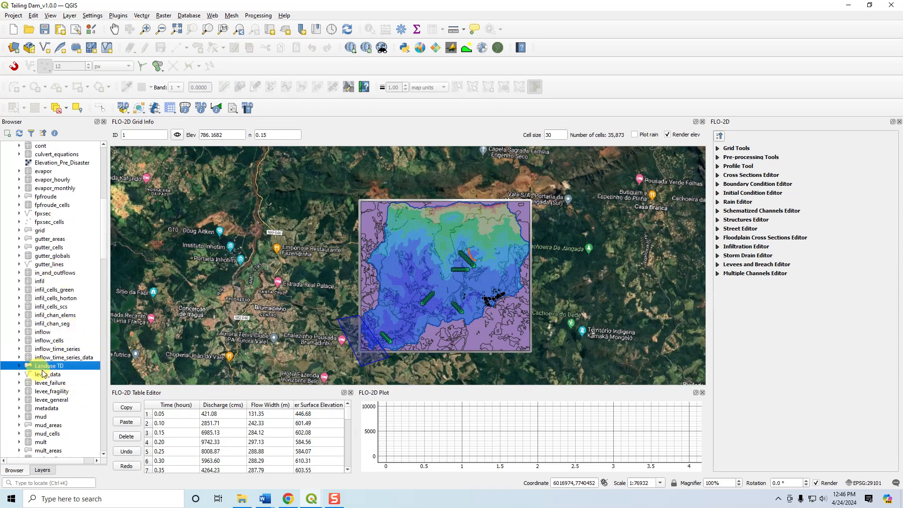
scroll(43, 374, down, 3)
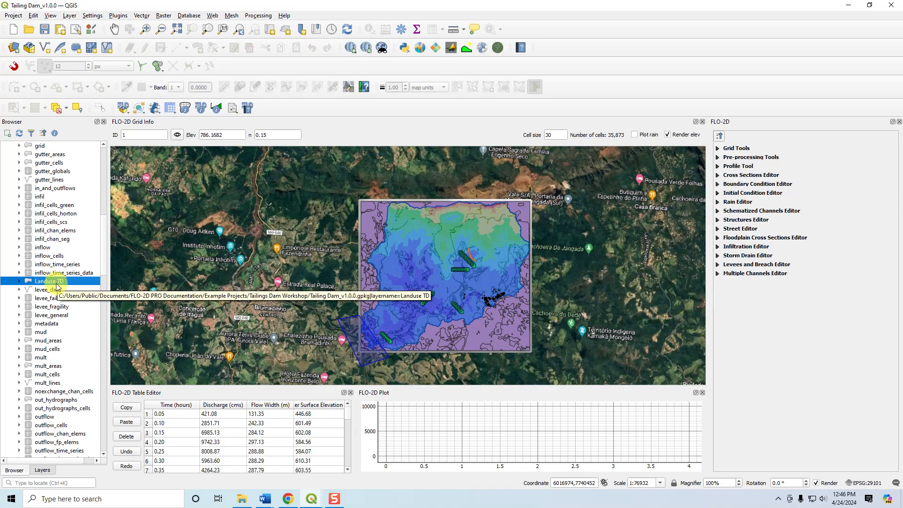
Browse the remaining GeoPackage tables, check the project's Google Hybrid layer, and select the Tailing Dam_v1.0.0 project stored in the GeoPackage.
scroll(53, 338, down, 6)
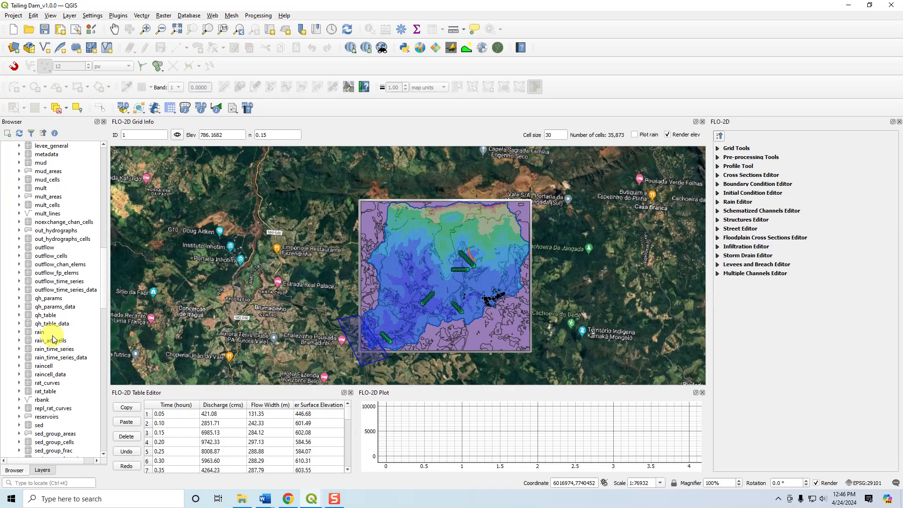
scroll(53, 339, down, 15)
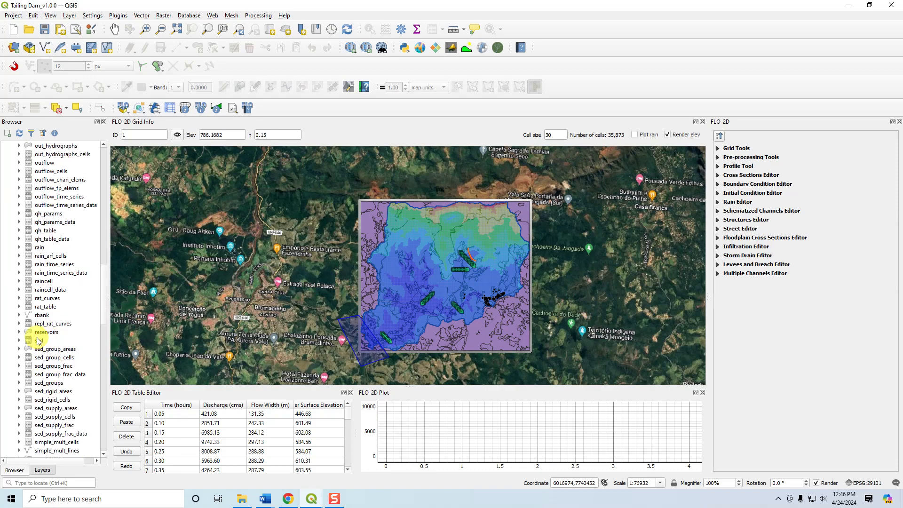
scroll(42, 342, down, 9)
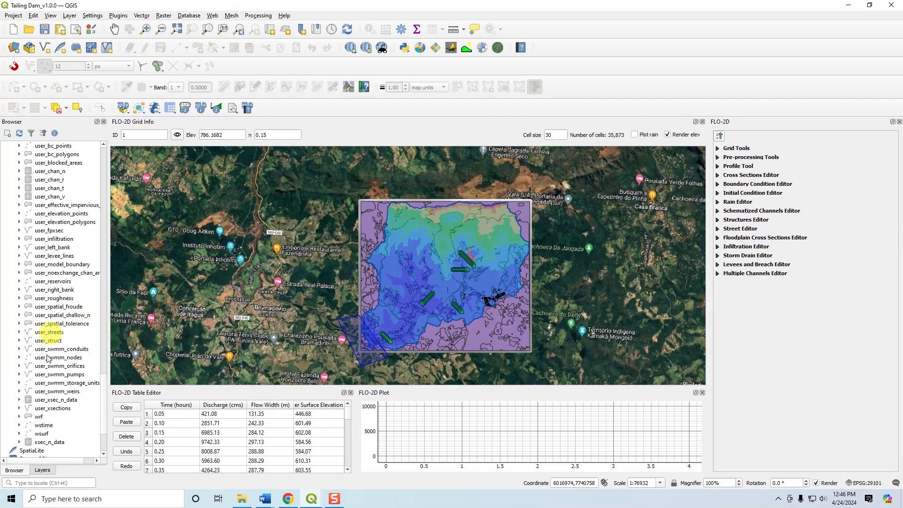
click(41, 468)
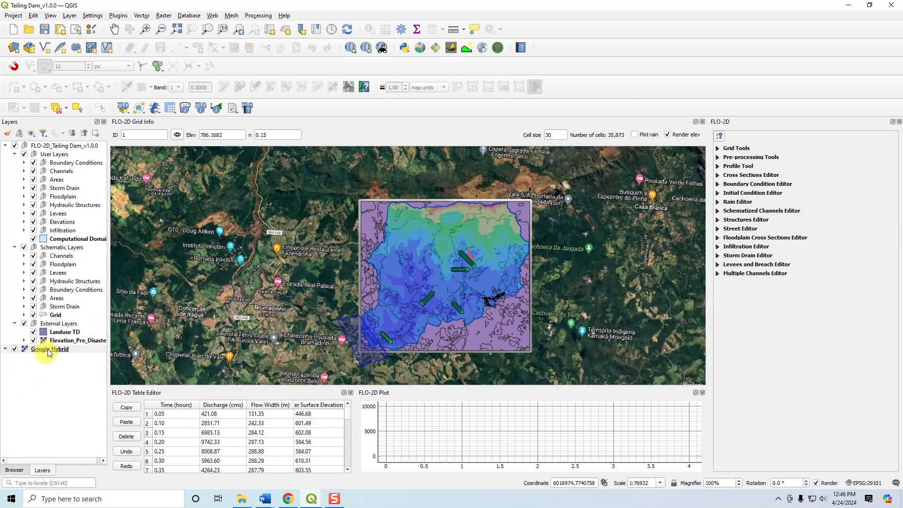
click(21, 471)
scroll(45, 363, up, 10)
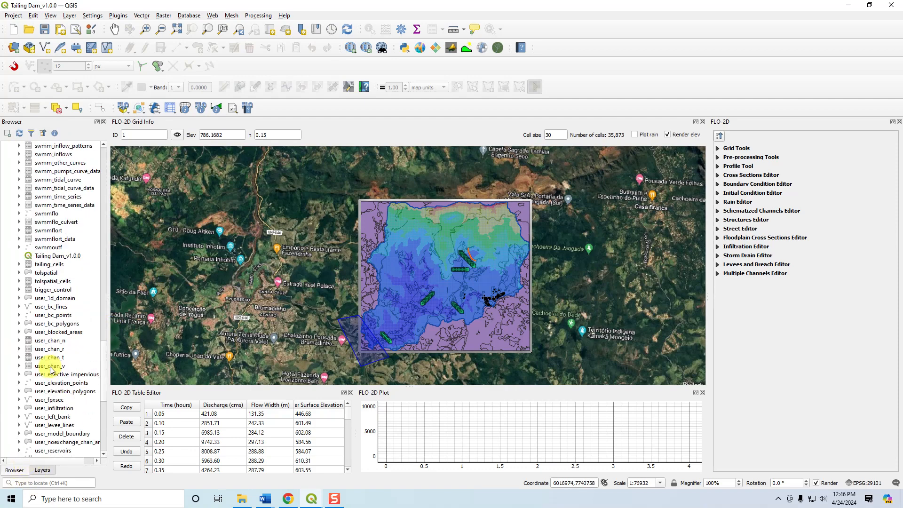
click(70, 340)
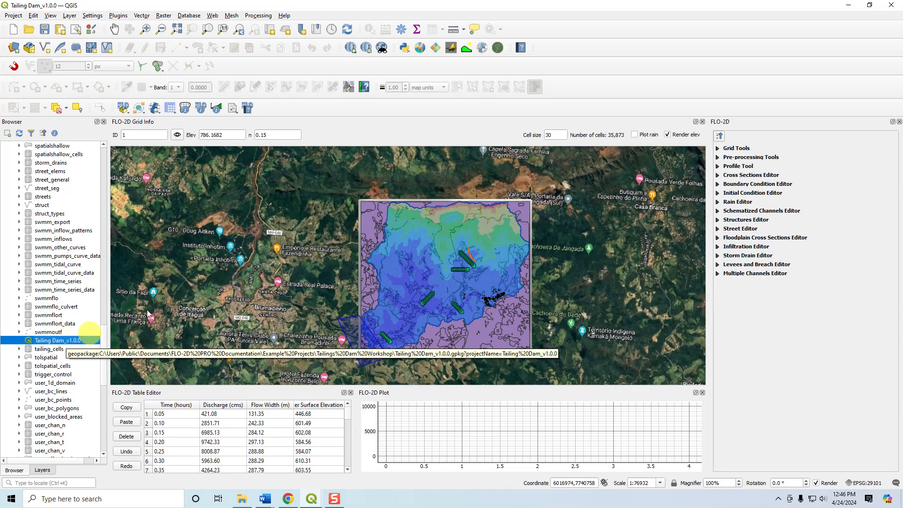
Switch to File Explorer and compare Tailing Dam.gpkg and Tailing Dam.qgz with Tailing Dam_v1.0.0.gpkg in the Tailings Dam Workshop folder.
click(241, 498)
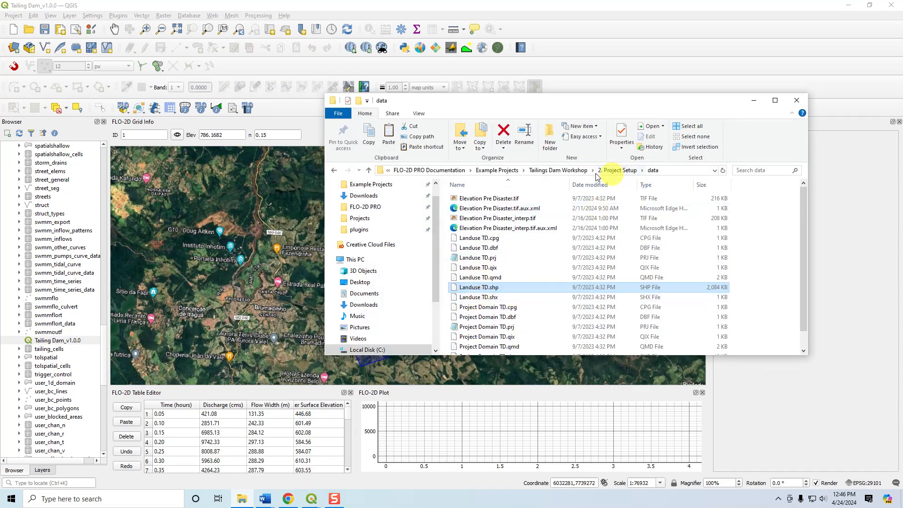
click(558, 169)
scroll(536, 254, down, 2)
click(482, 321)
ctrl+click(492, 331)
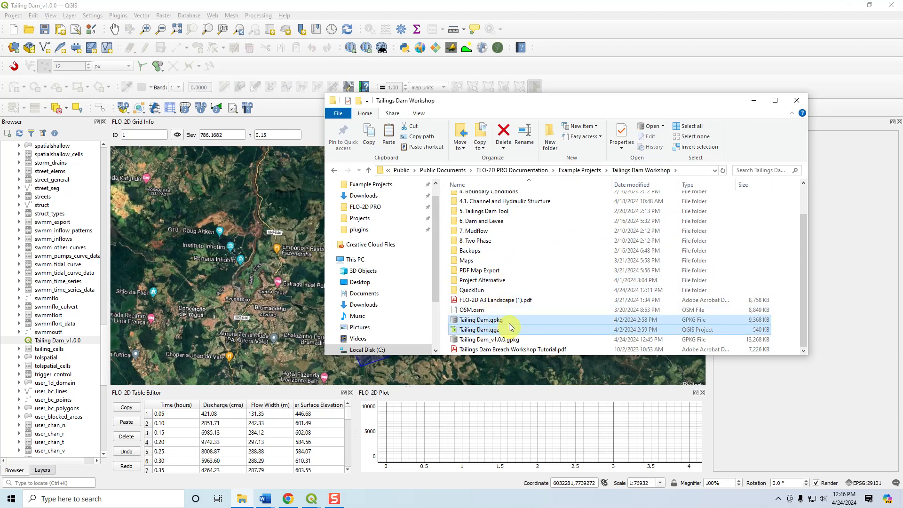
ctrl+click(508, 339)
click(516, 345)
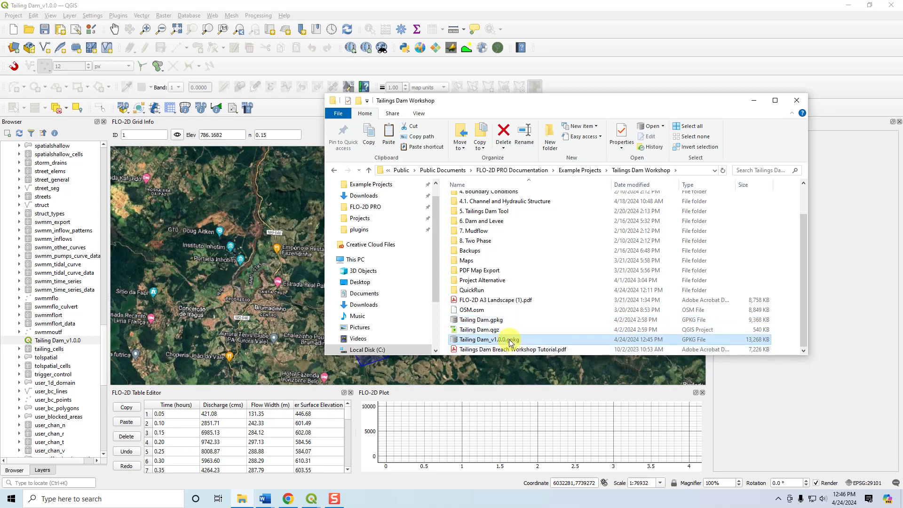
drag(509, 341, 477, 347)
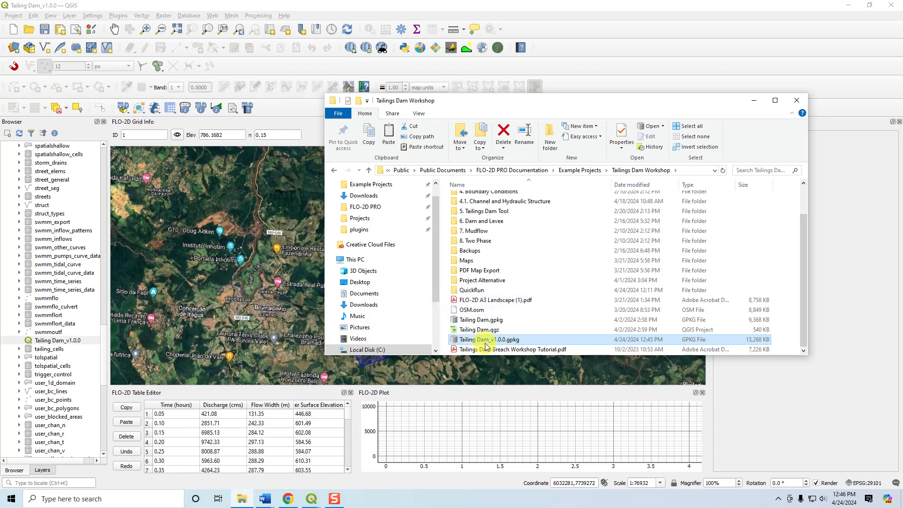
click(753, 101)
Delete the Elevation_Pre_Disaster and Landuse TD user layers from the GeoPackage with FLO-2D GeoPackage Management.
click(123, 108)
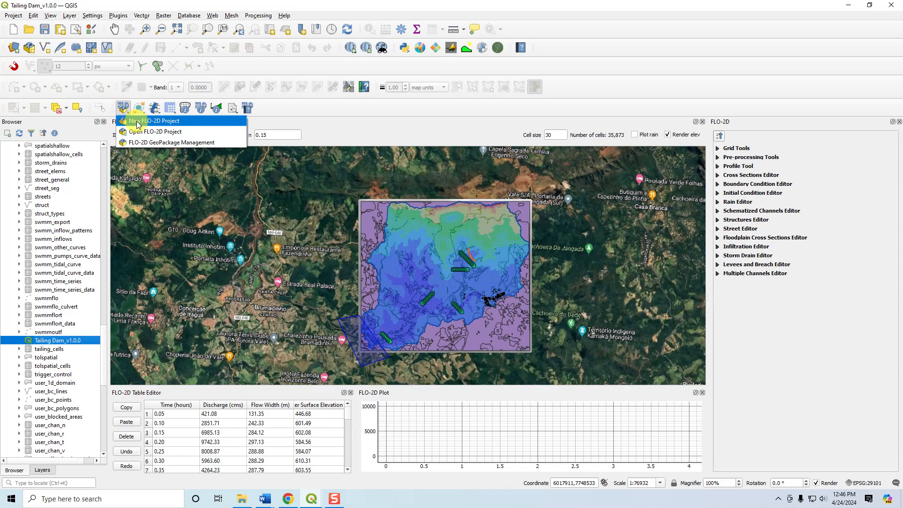
click(150, 143)
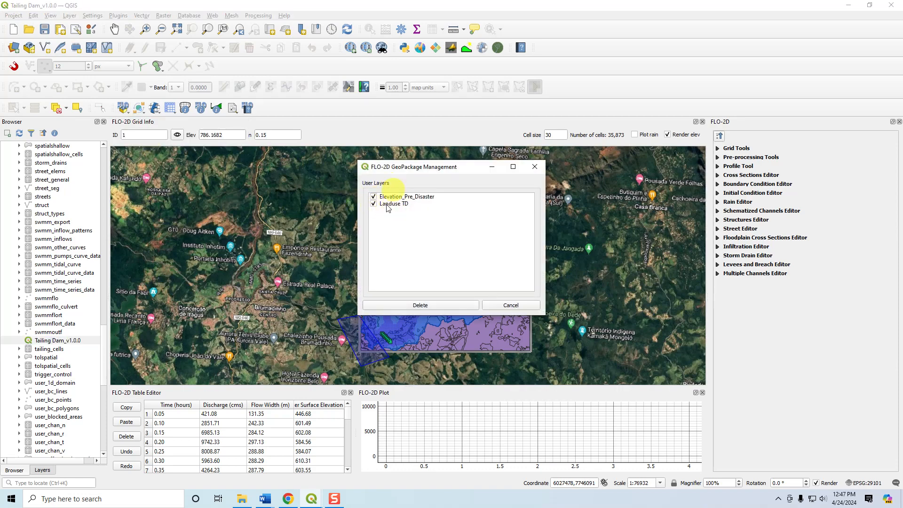
click(428, 303)
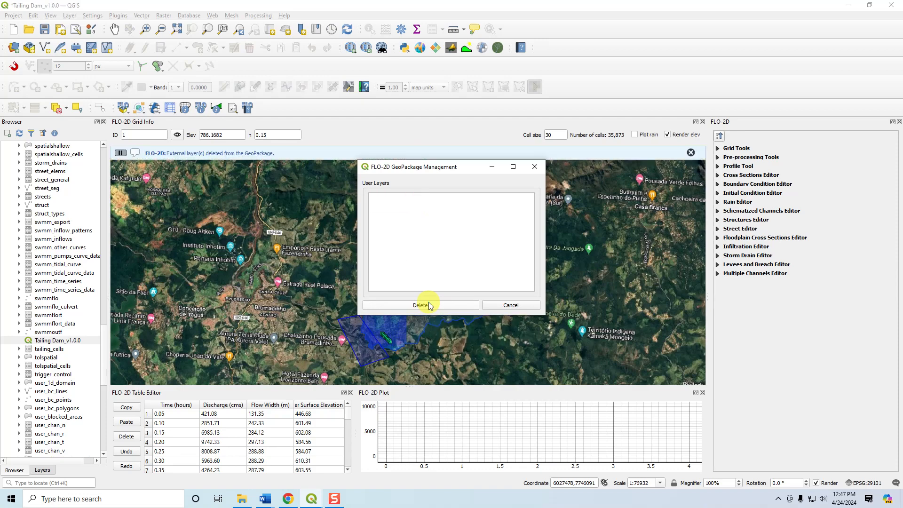
click(512, 306)
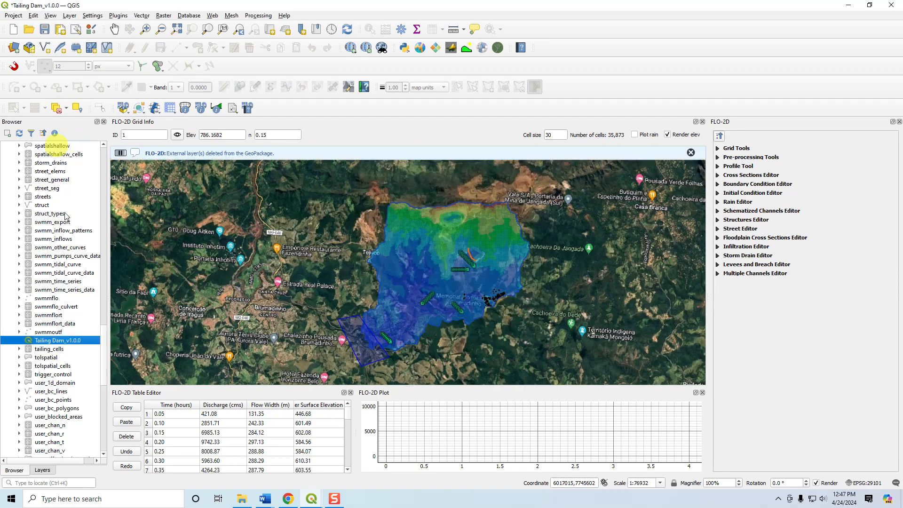
Collapse the browser's GeoPackage connections and save the FLO-2D project.
scroll(46, 259, up, 15)
scroll(46, 259, up, 10)
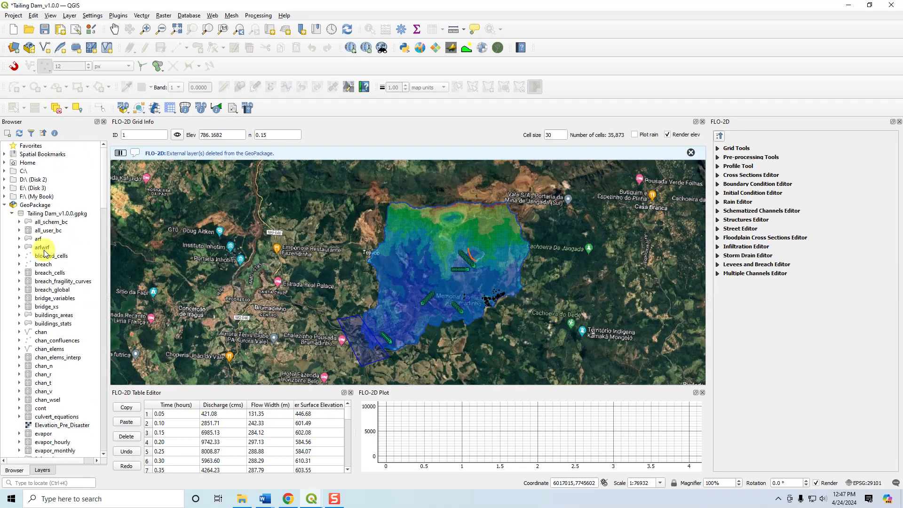
click(4, 204)
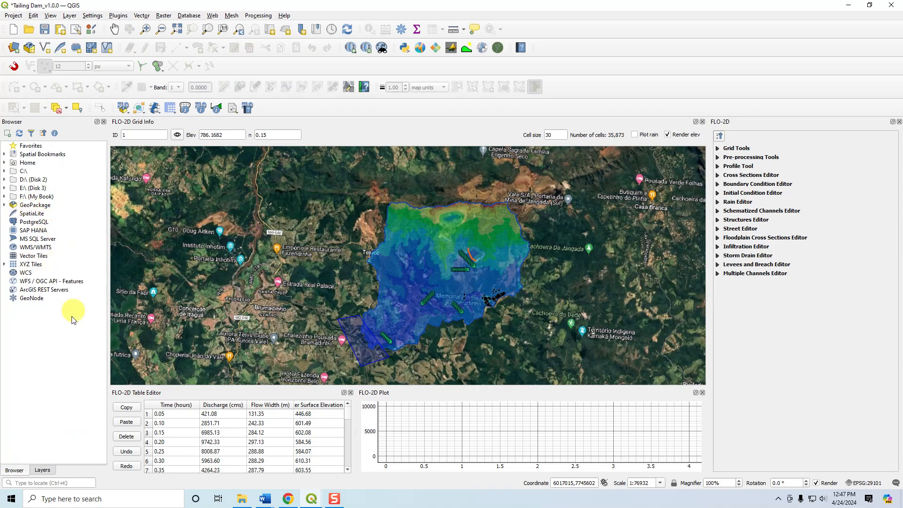
click(46, 30)
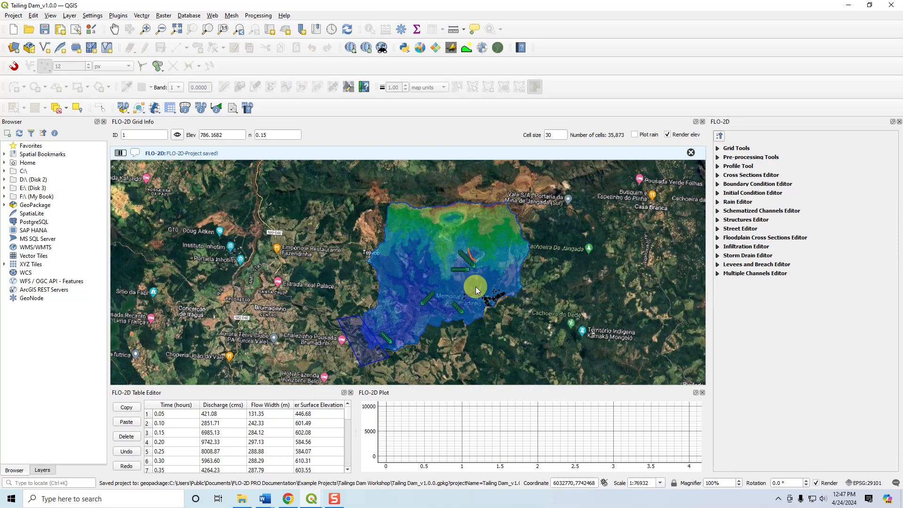
Remove the Google Hybrid basemap layer from the project and confirm the removal.
click(42, 469)
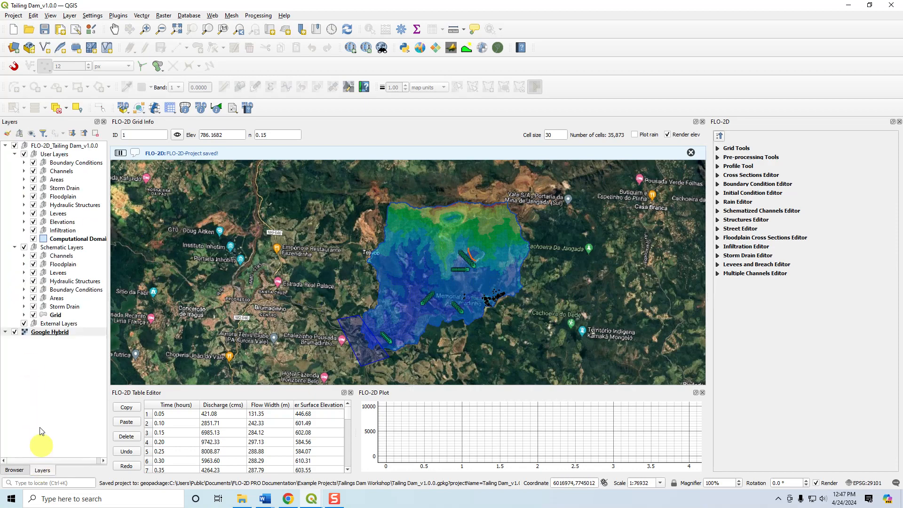
right_click(40, 333)
click(95, 238)
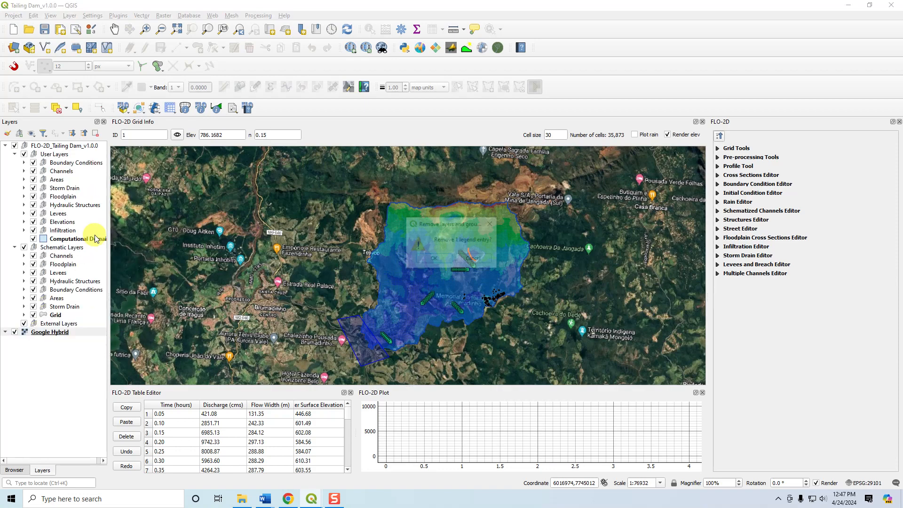
click(429, 257)
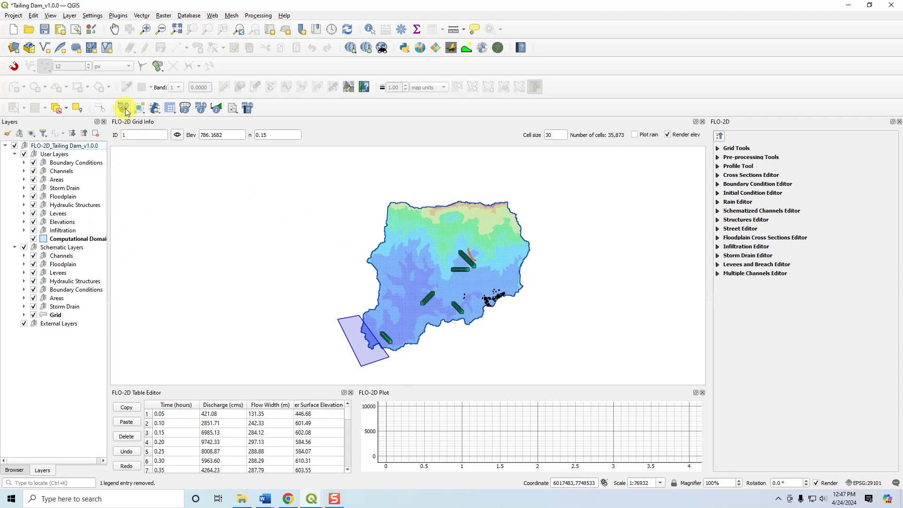
Review the FLO-2D data import and export options, and inspect the FLO-2D and project folder paths in the run settings.
click(140, 111)
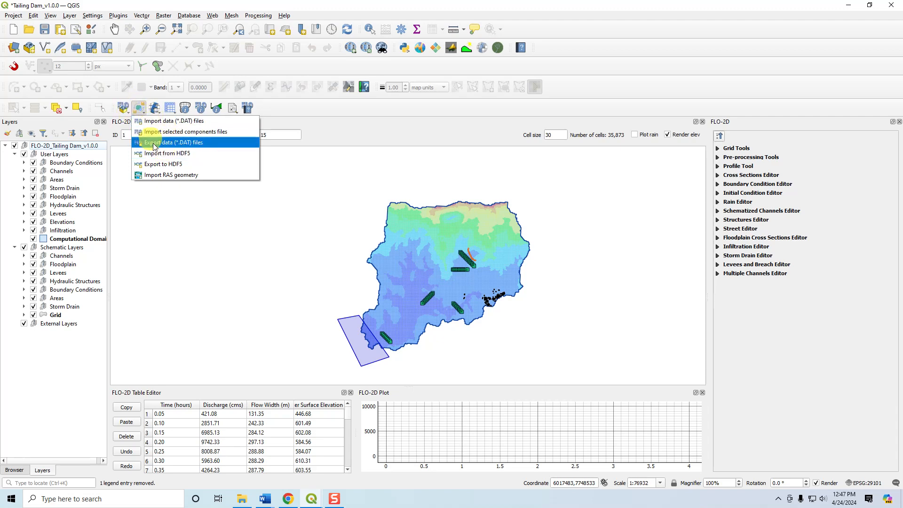
click(155, 109)
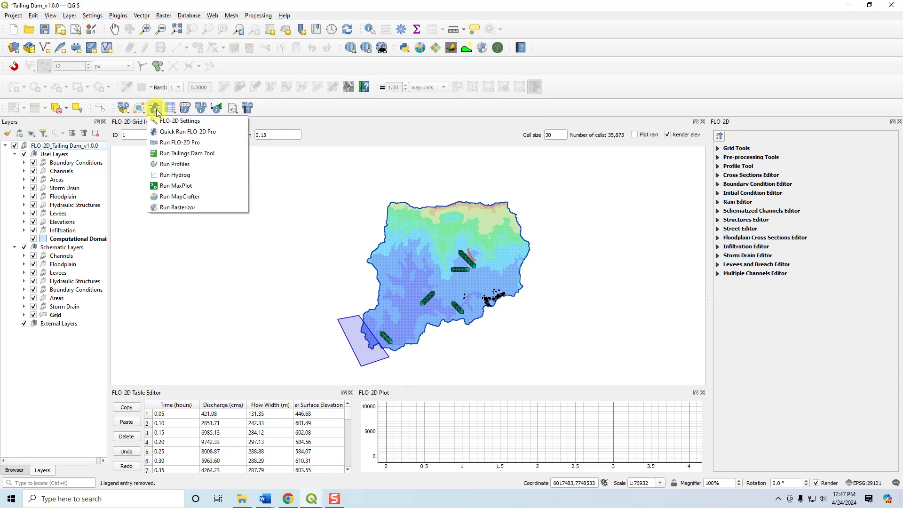
click(168, 122)
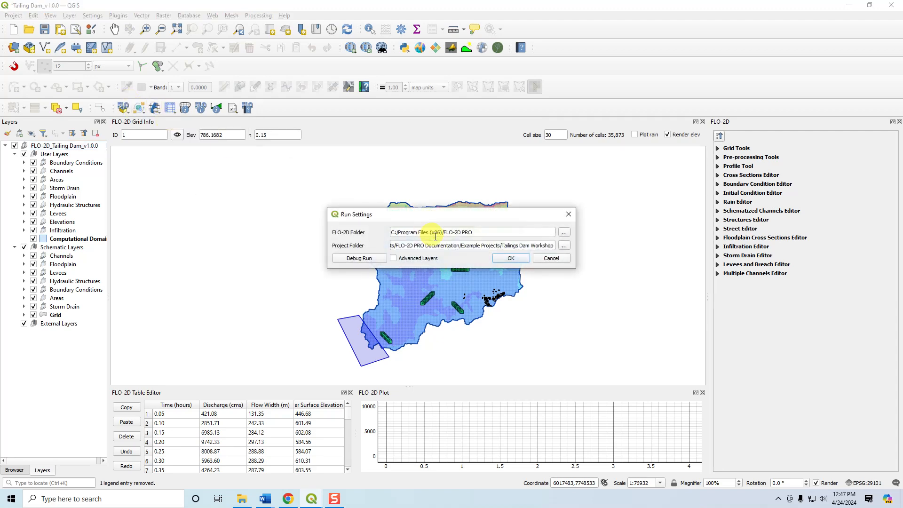
drag(477, 233, 371, 218)
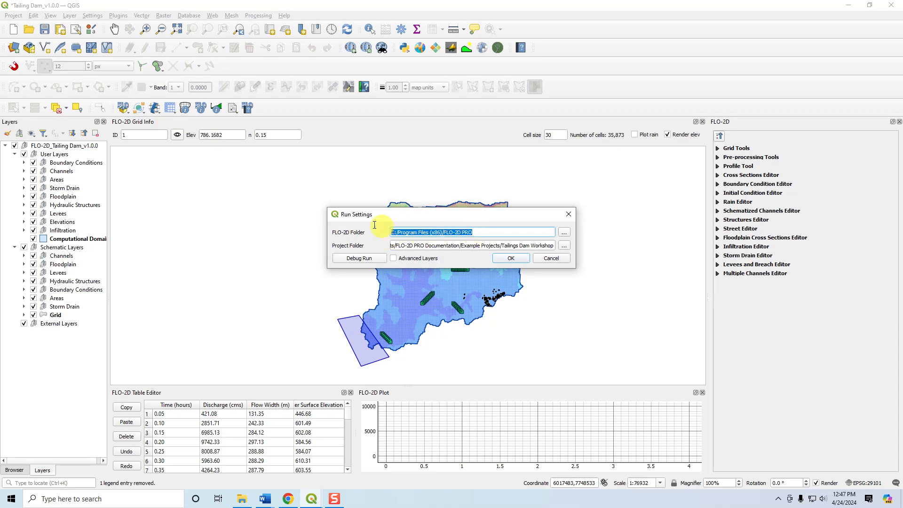
click(447, 245)
drag(554, 245, 377, 253)
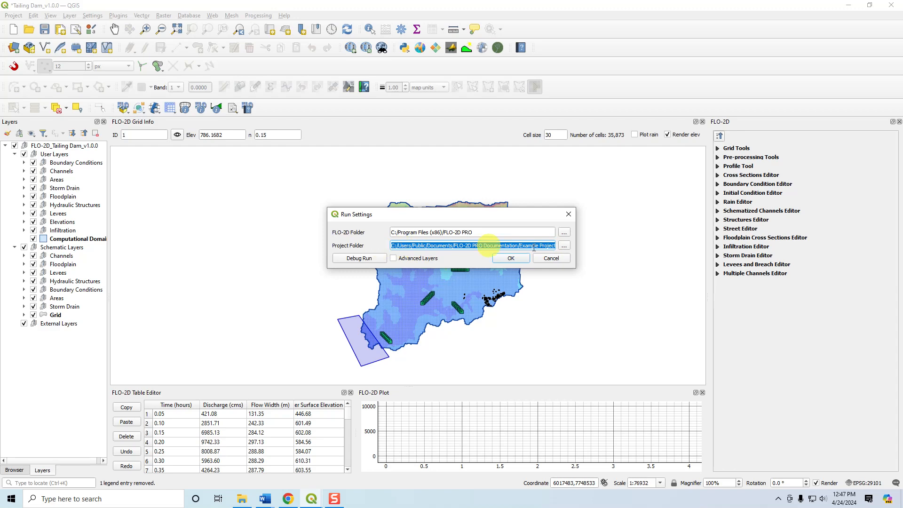
Set the run settings' project folder to Export Mudflow inside the 7. Mudflow folder and accept the settings.
click(564, 246)
click(512, 357)
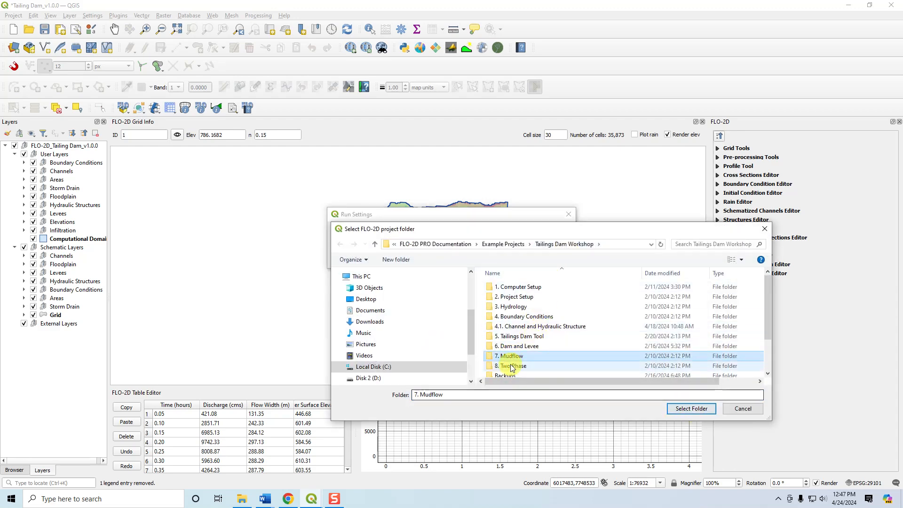
double_click(511, 356)
click(514, 297)
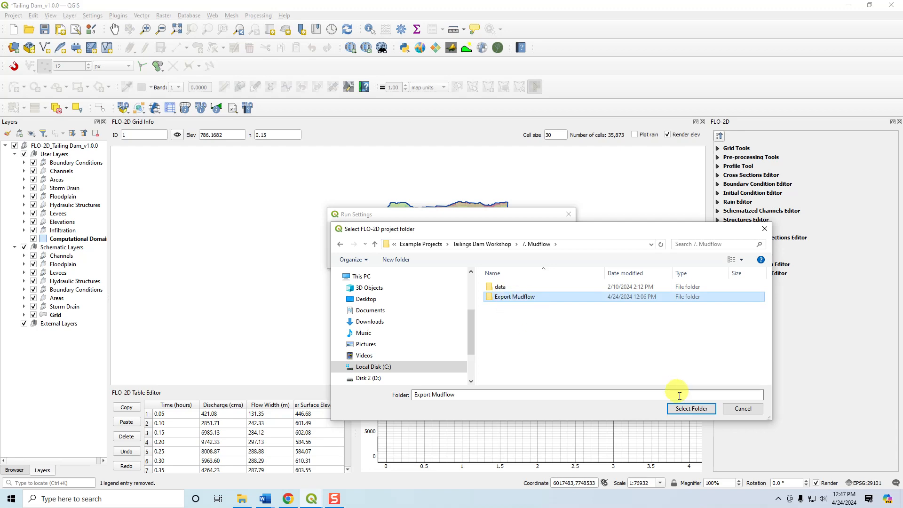
click(687, 408)
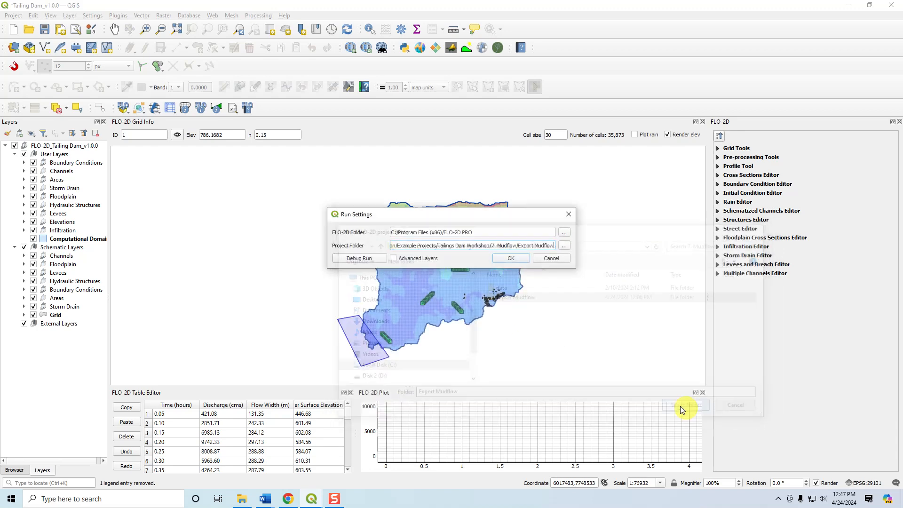
click(518, 258)
Start a Quick Run of FLO-2D Pro in the Tailings Dam Workshop's QuickRun folder, exporting all the preselected components.
click(155, 108)
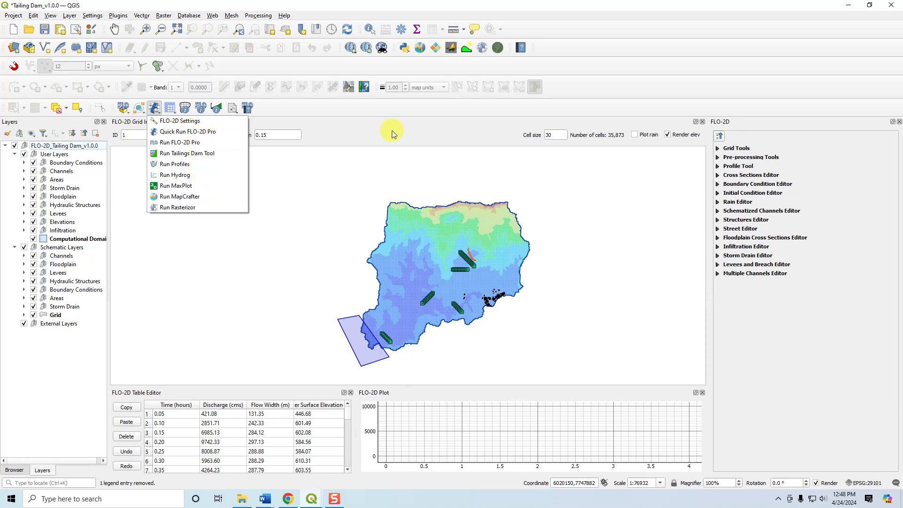
click(178, 133)
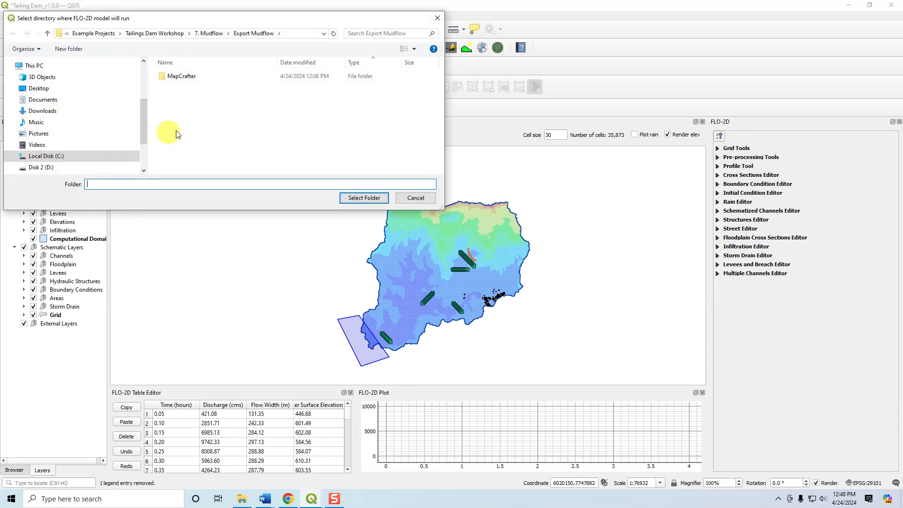
click(164, 34)
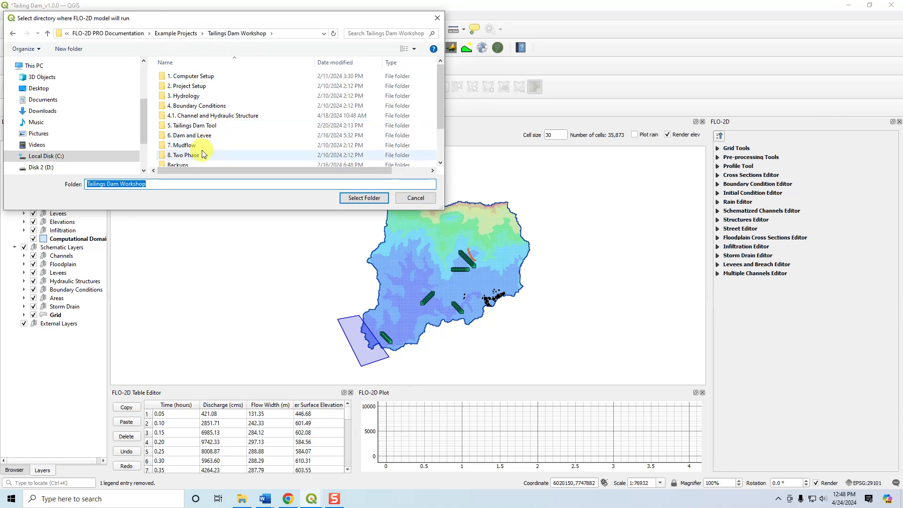
click(217, 116)
scroll(214, 115, down, 2)
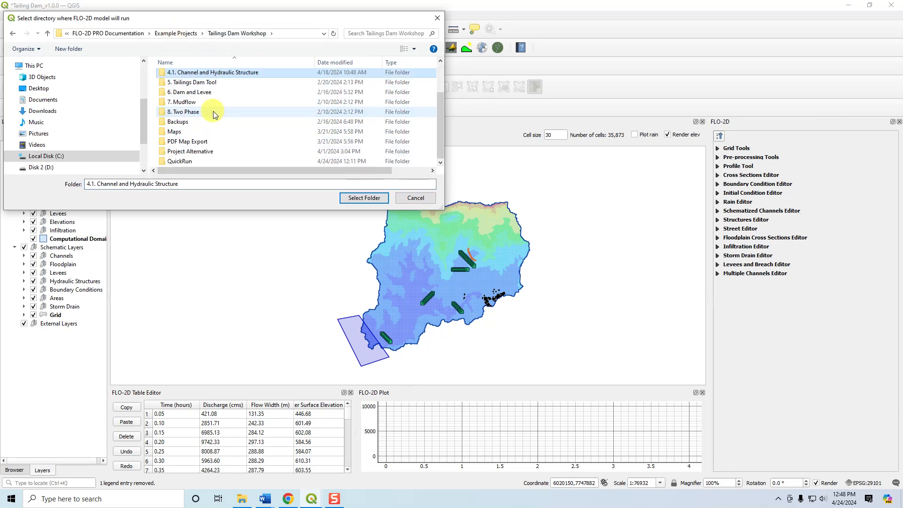
click(183, 161)
click(364, 198)
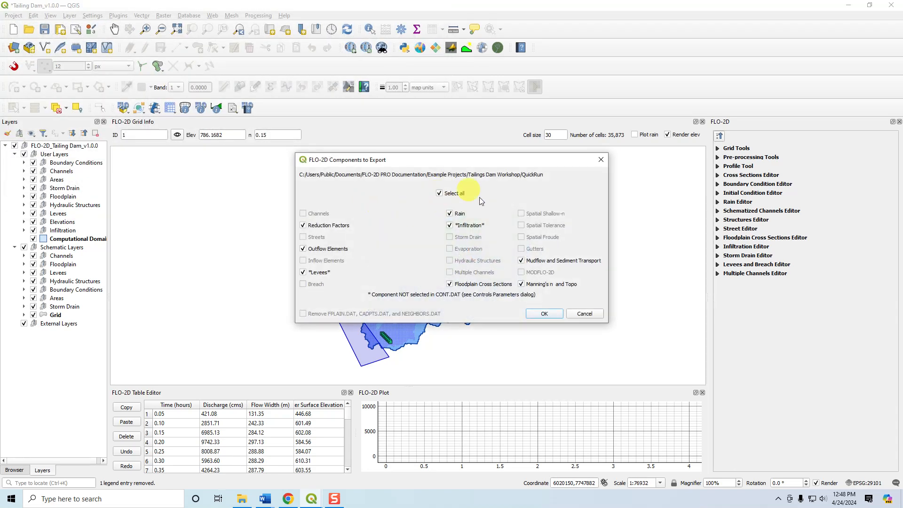
click(528, 315)
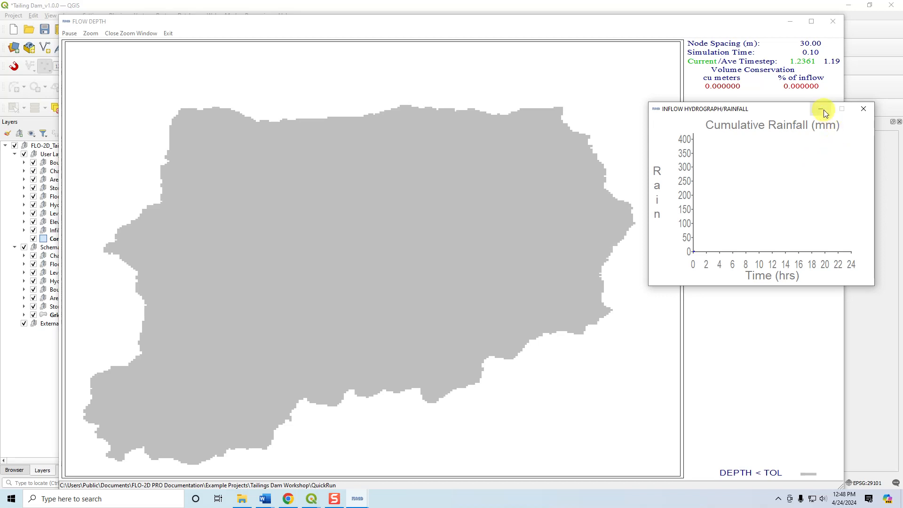
Stop the simulation by closing its rainfall and flow depth windows, and dismiss the simulation summary.
click(863, 109)
click(832, 21)
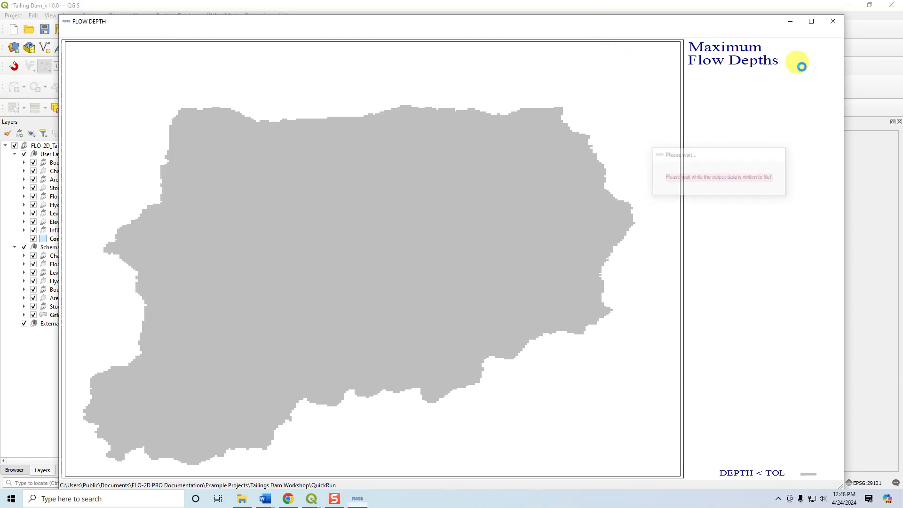
click(593, 292)
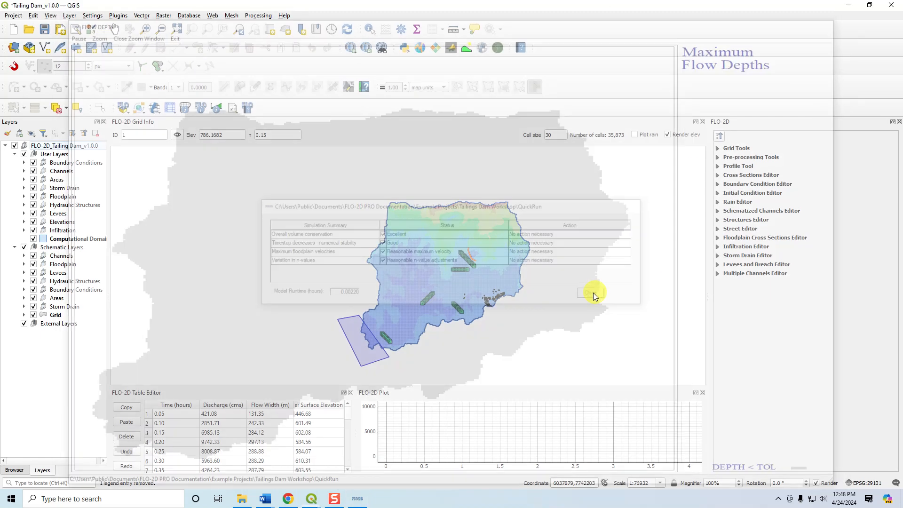
Review the mudflow map categories in MapCrafter, close it without creating maps, and look over the available run tools.
click(156, 109)
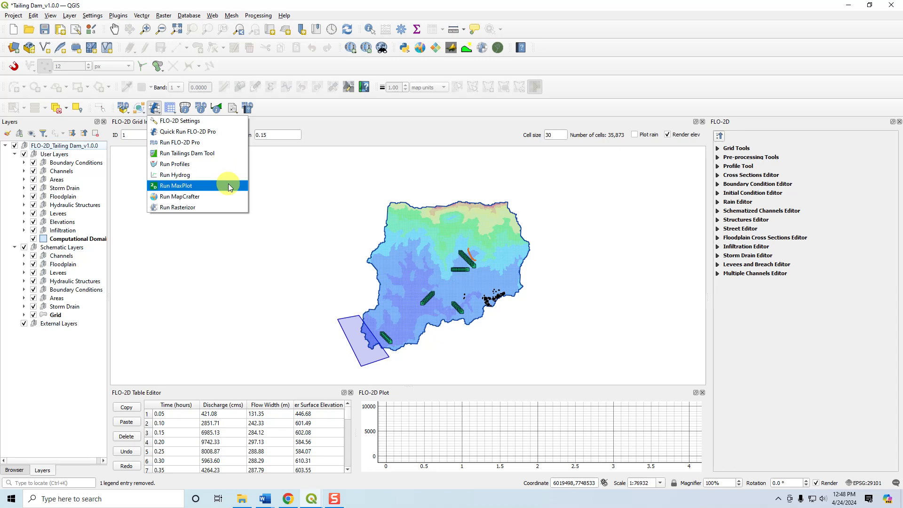
click(183, 202)
drag(433, 121, 369, 128)
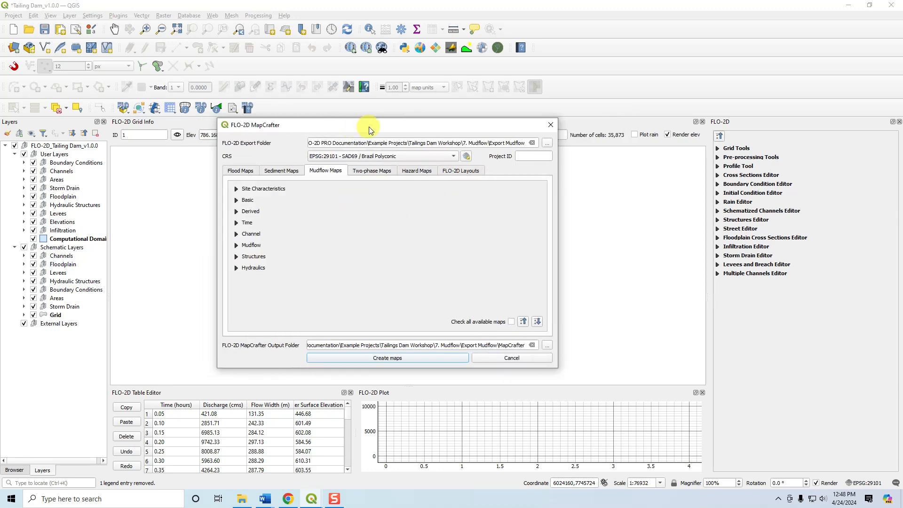
click(551, 124)
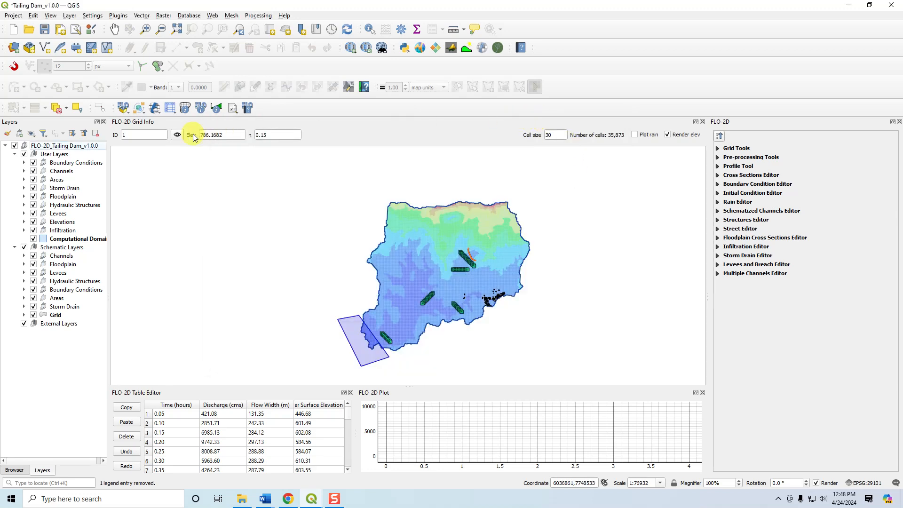
click(155, 111)
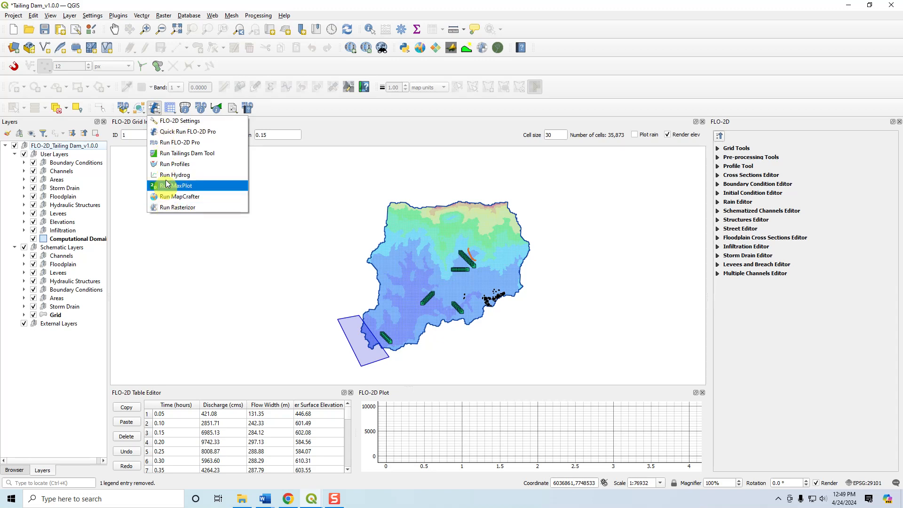
click(343, 112)
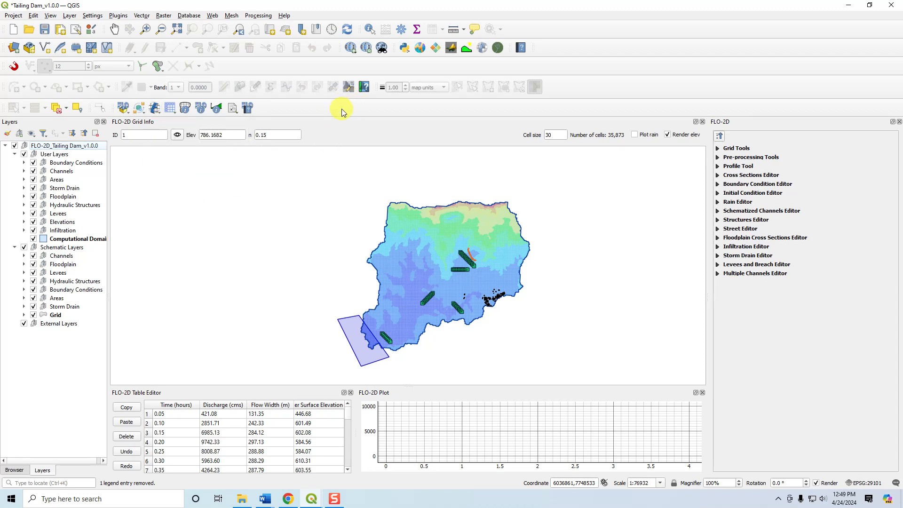
View the FLO-2D control parameters, close them unchanged, and look over the other parameter tools.
click(172, 112)
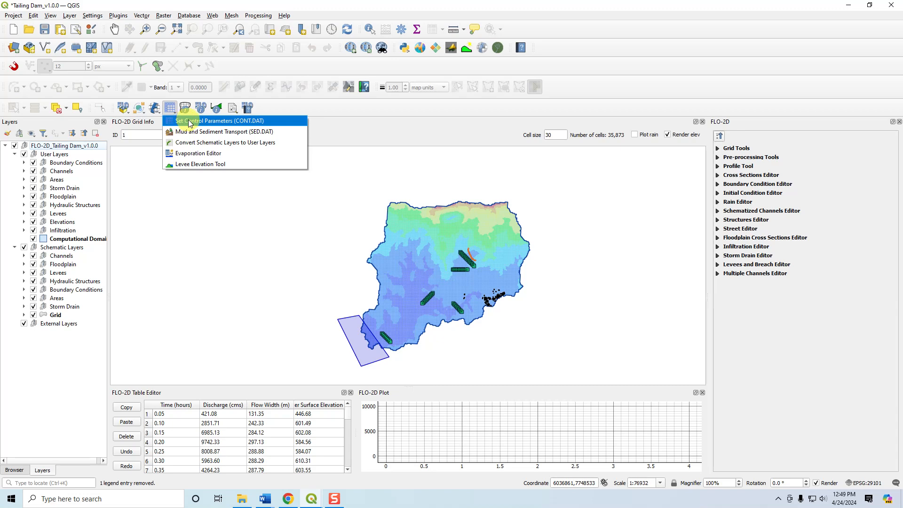
click(189, 122)
click(651, 126)
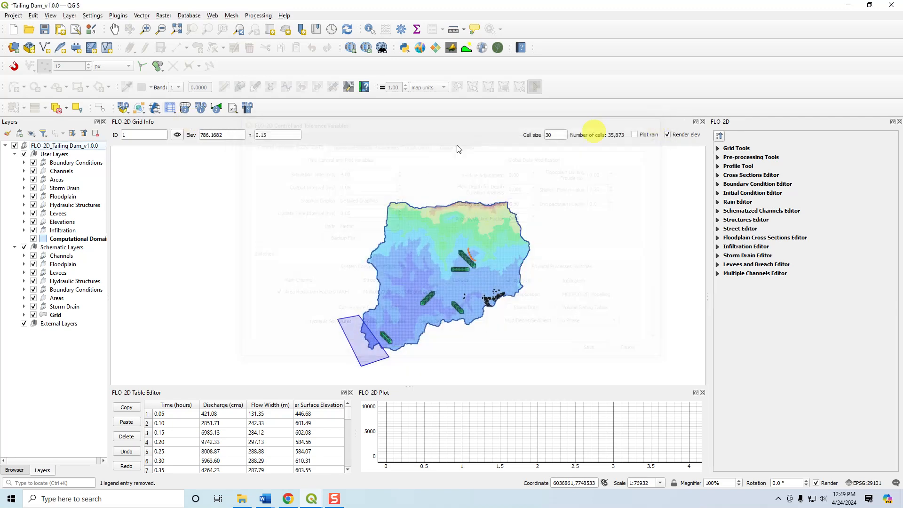
click(170, 107)
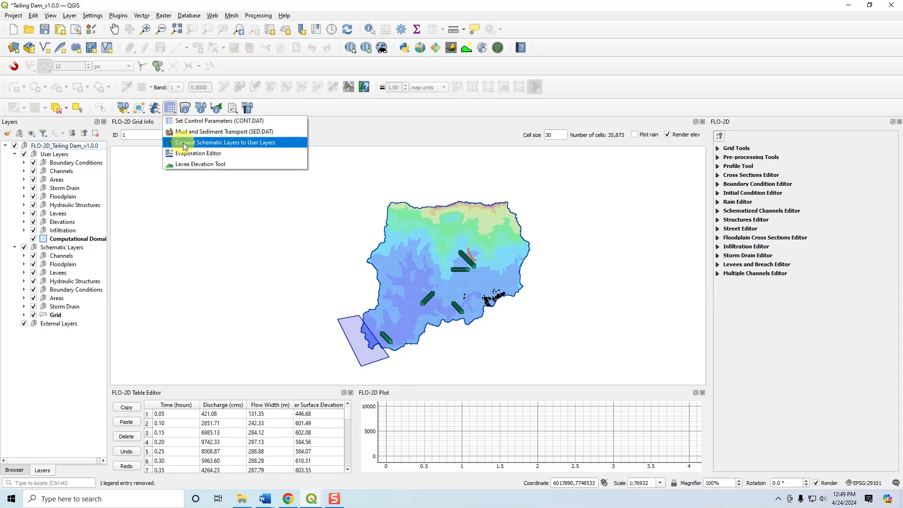
click(346, 112)
Query a grid element in the northwestern part of the domain with the grid info tool.
click(186, 109)
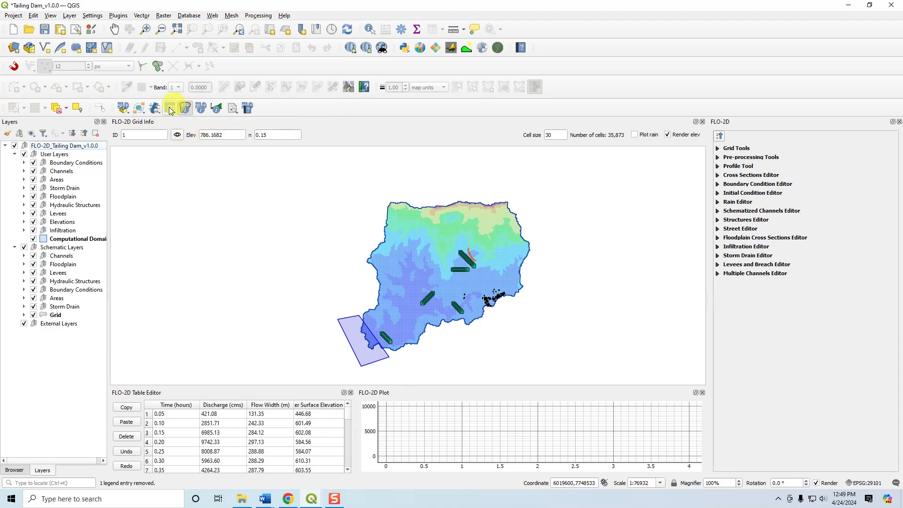
click(415, 231)
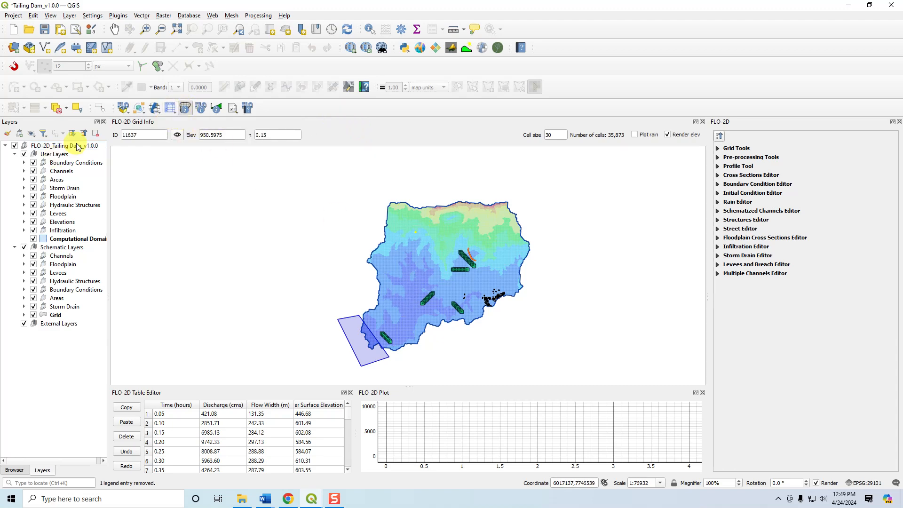
scroll(409, 242, up, 2)
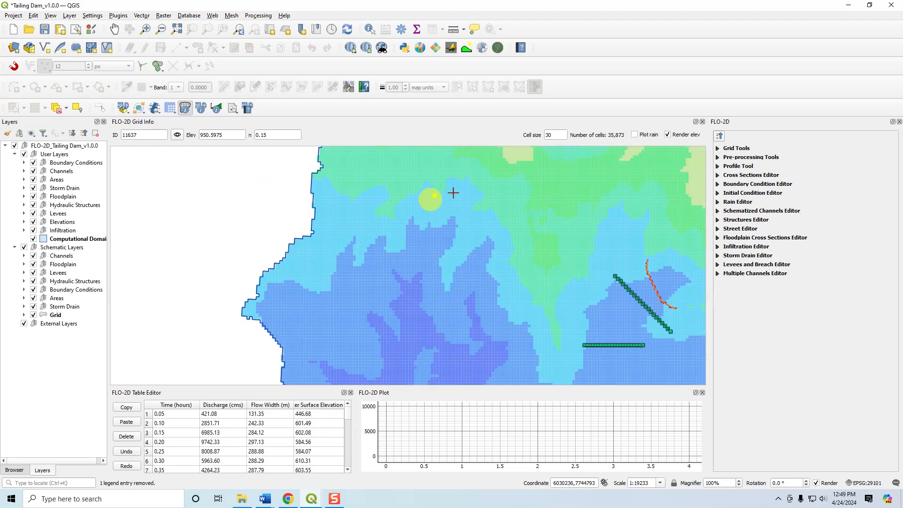
Find grid element 1 on the map by its ID and inspect its location within the domain.
drag(146, 134, 78, 127)
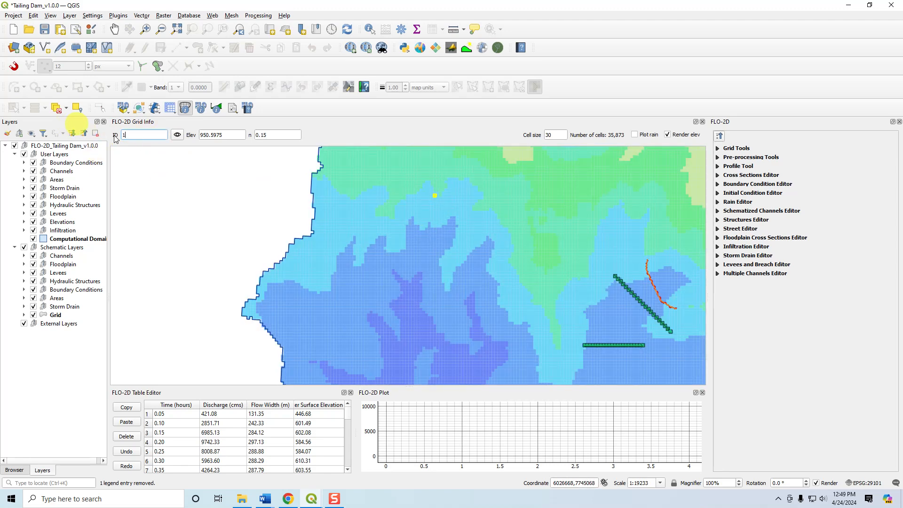
text(1)
click(177, 136)
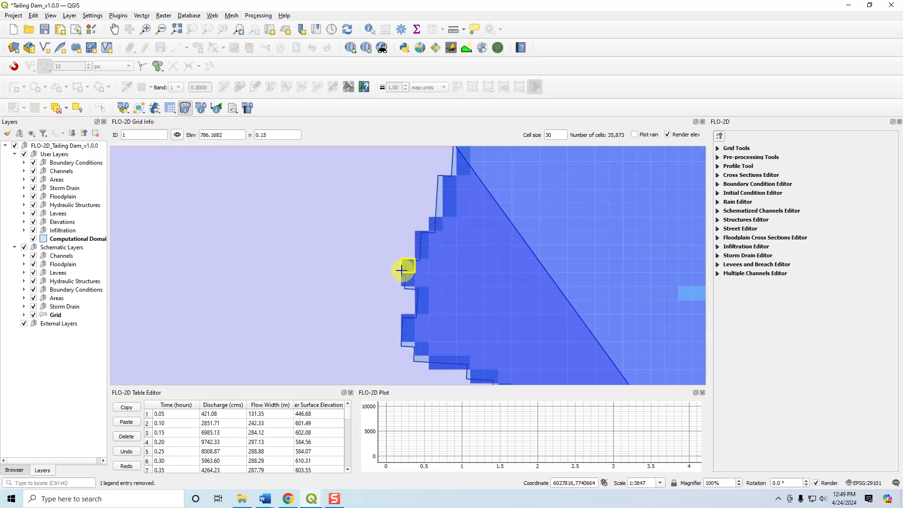
scroll(269, 269, down, 4)
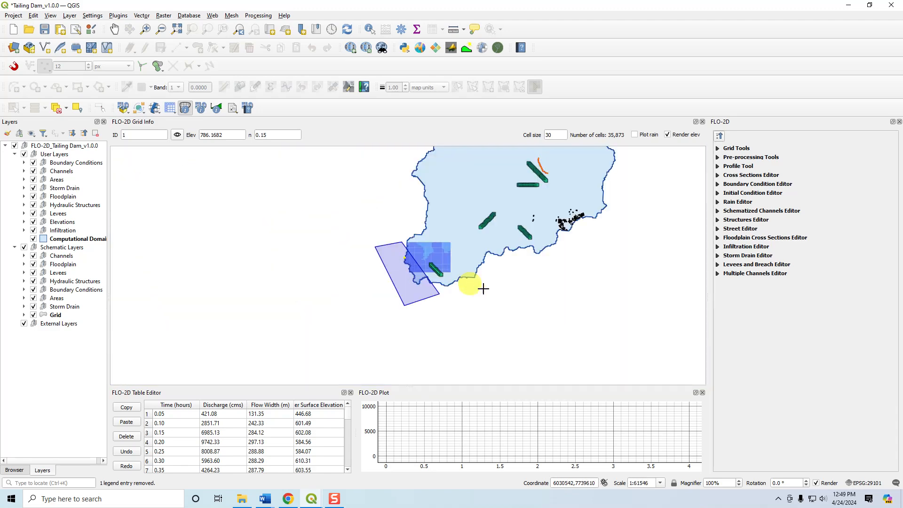
drag(472, 282, 426, 341)
Turn off elevation rendering for the grid.
click(668, 135)
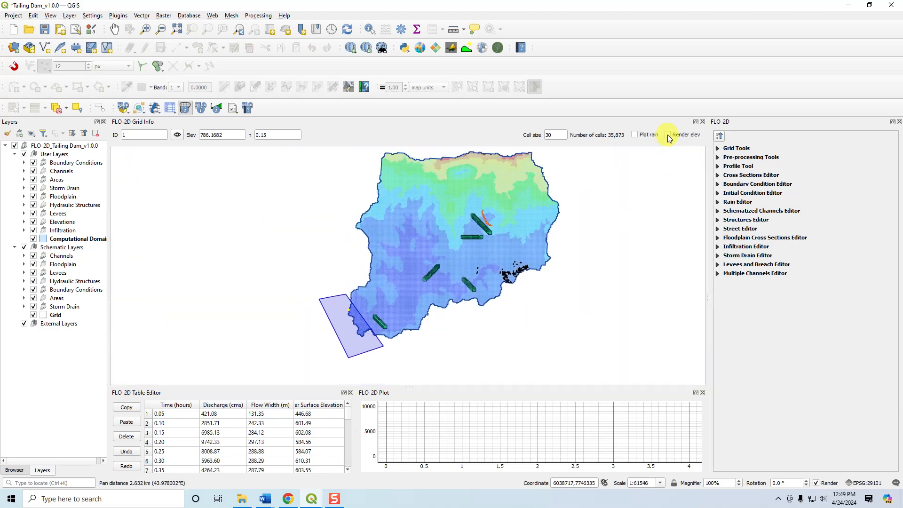
click(668, 136)
click(668, 135)
drag(629, 216, 570, 247)
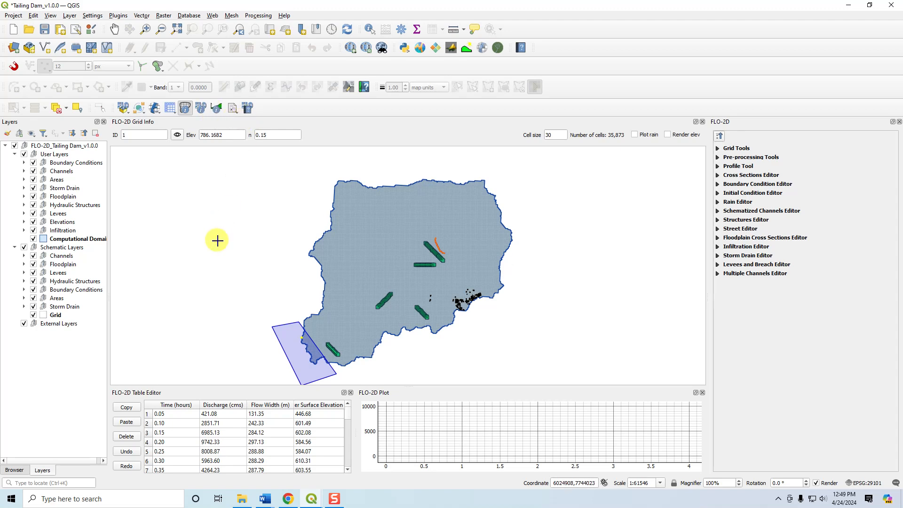
Set the run settings' project folder back to Export Mudflow inside 7. Mudflow and accept the settings.
click(310, 502)
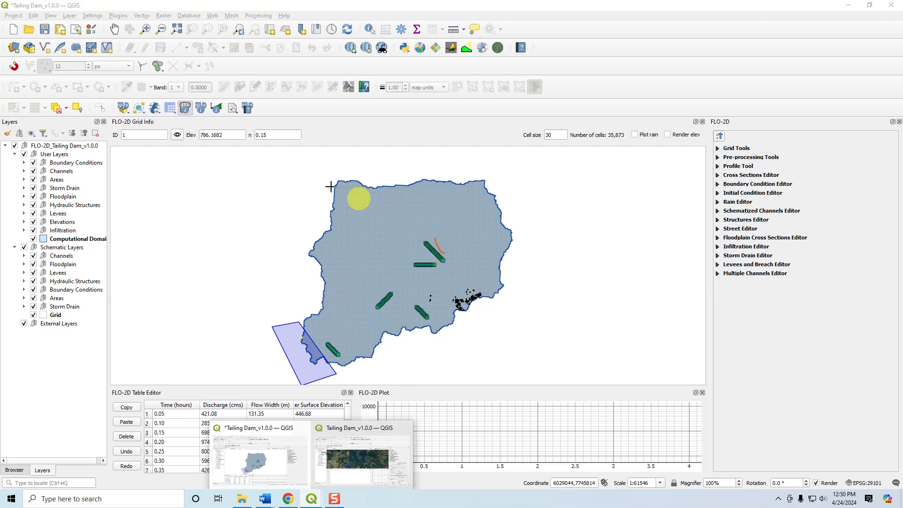
click(217, 112)
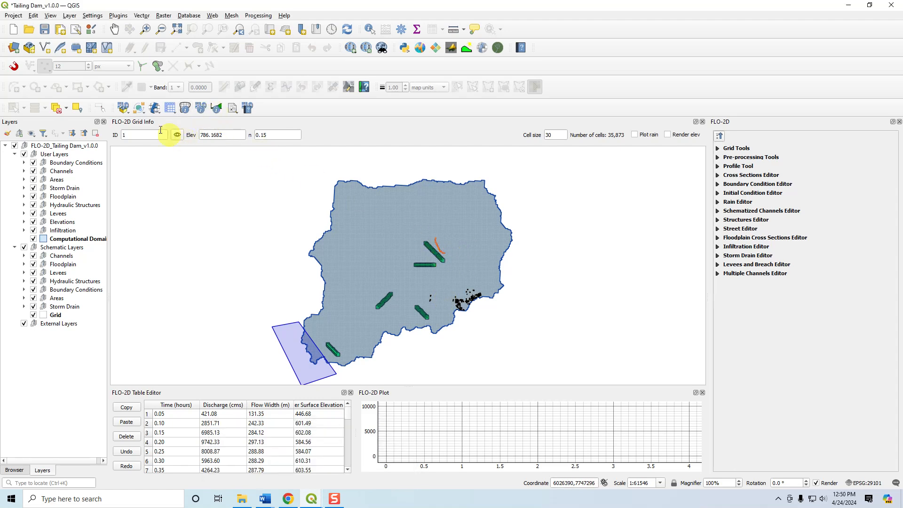
click(157, 115)
click(162, 121)
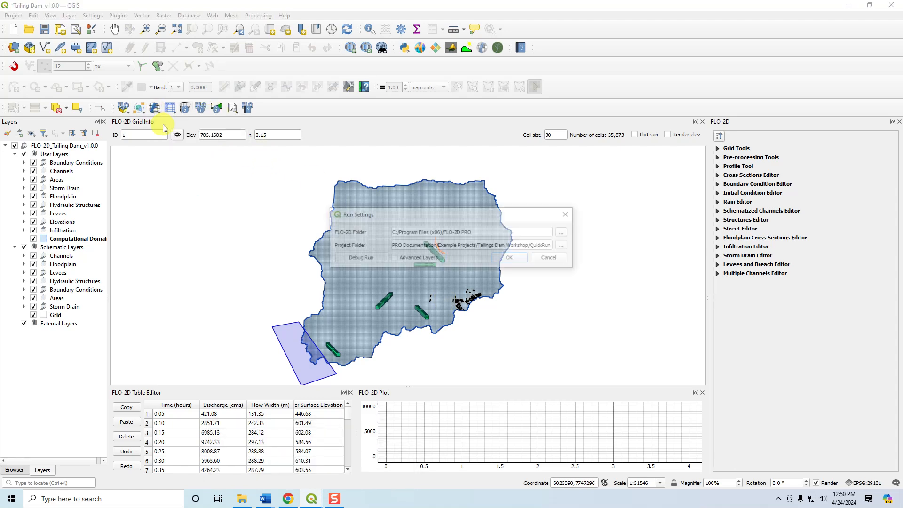
click(563, 246)
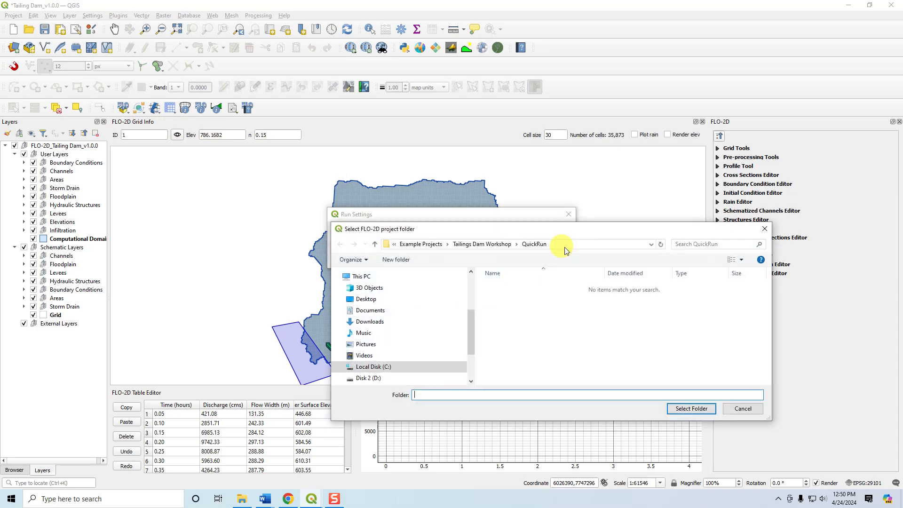
click(510, 243)
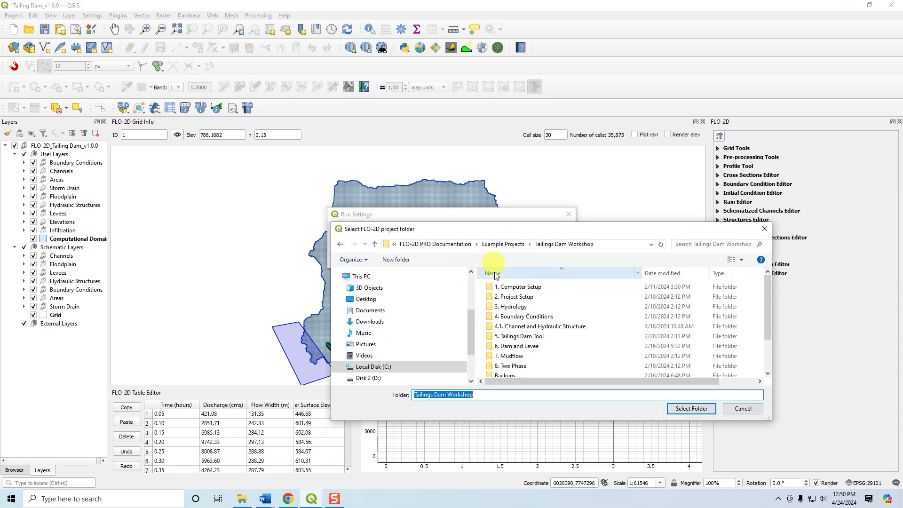
double_click(512, 355)
double_click(515, 296)
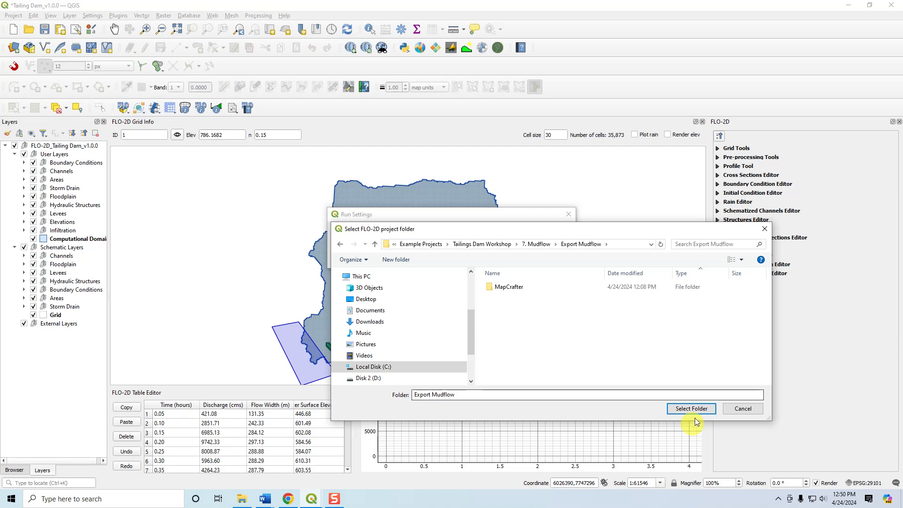
click(695, 409)
click(512, 260)
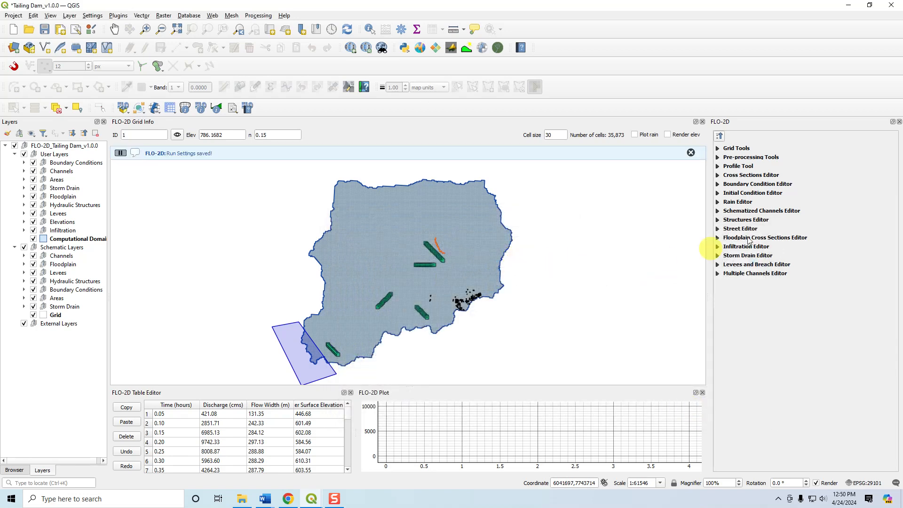
Plot the results of floodplain cross section 1, the diagonal section beside the orange line, with the FLO-2D results tool.
click(217, 111)
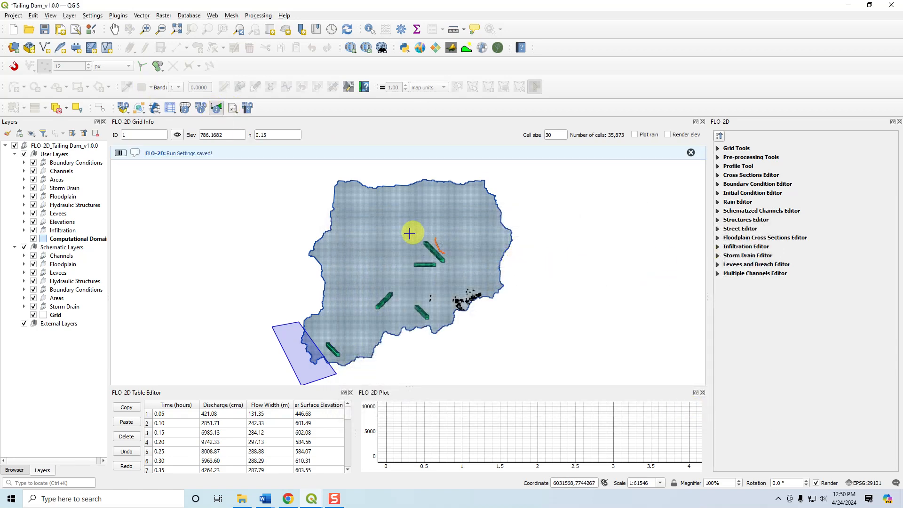
click(444, 265)
mouse_move(519, 275)
click(578, 271)
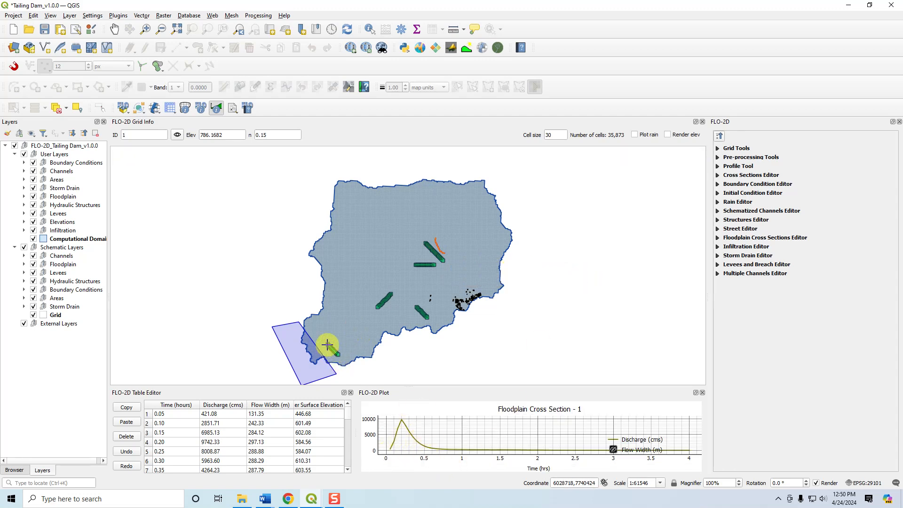
Plot the results of floodplain cross section 5 near the domain's southwestern outlet and inspect the section up close.
click(340, 358)
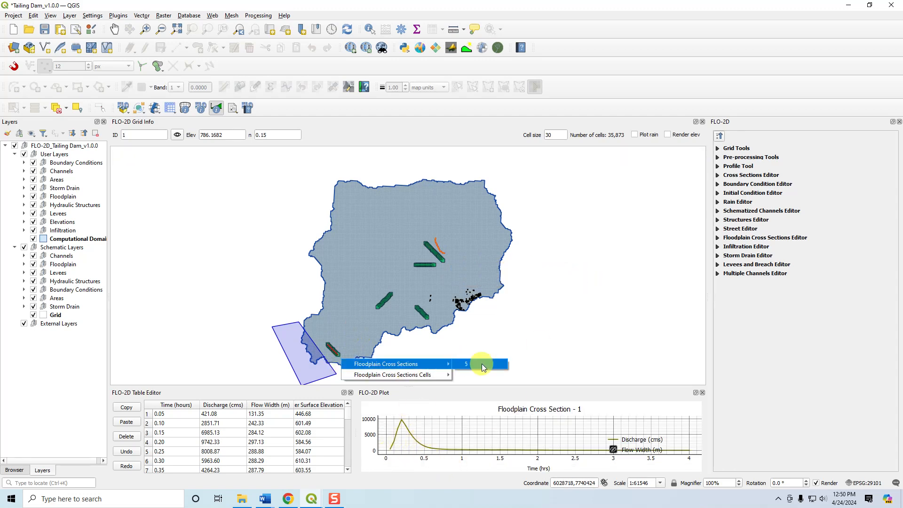
click(481, 363)
scroll(343, 343, up, 3)
drag(334, 357, 360, 240)
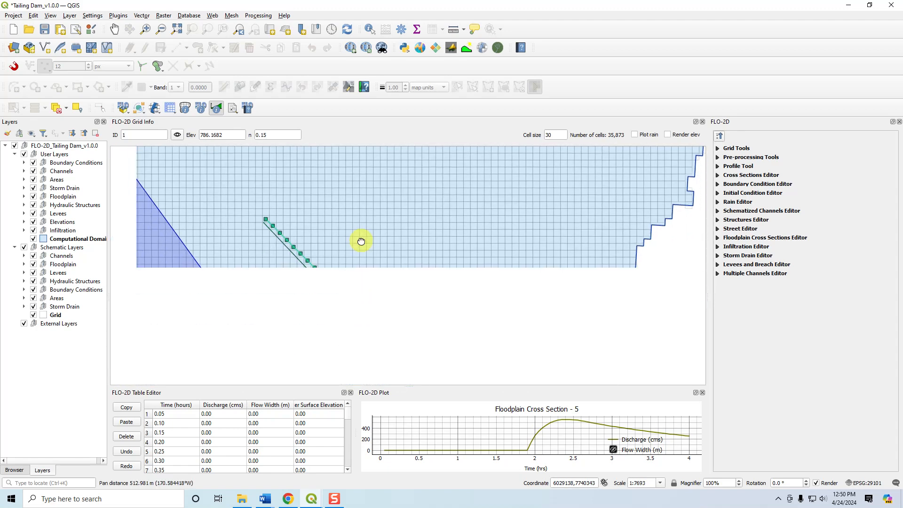
Plot the results of floodplain cross section cell 3001 on the section near the southwestern outlet with the FLO-2D results tool.
click(299, 253)
mouse_move(353, 282)
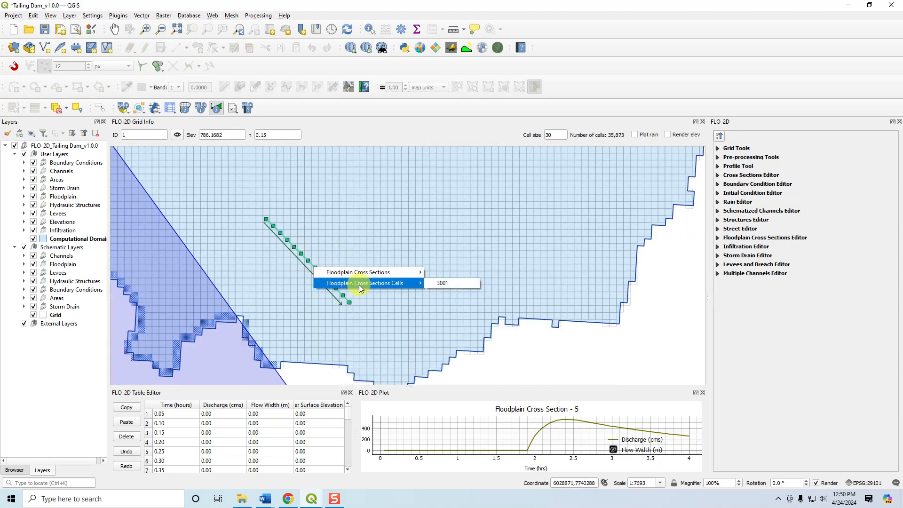
click(468, 283)
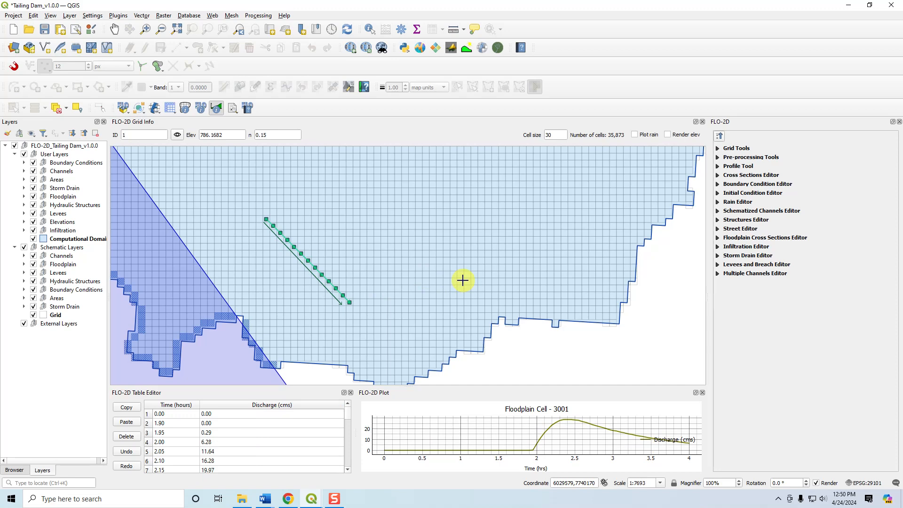
scroll(345, 276, down, 4)
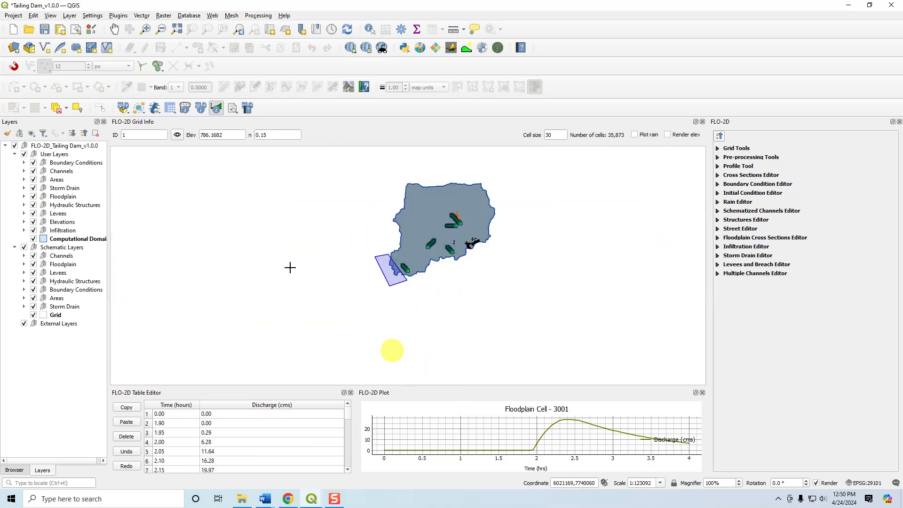
Close the open Tailing Dam project windows and start QGIS fresh with an untitled project.
click(314, 500)
click(311, 499)
click(375, 469)
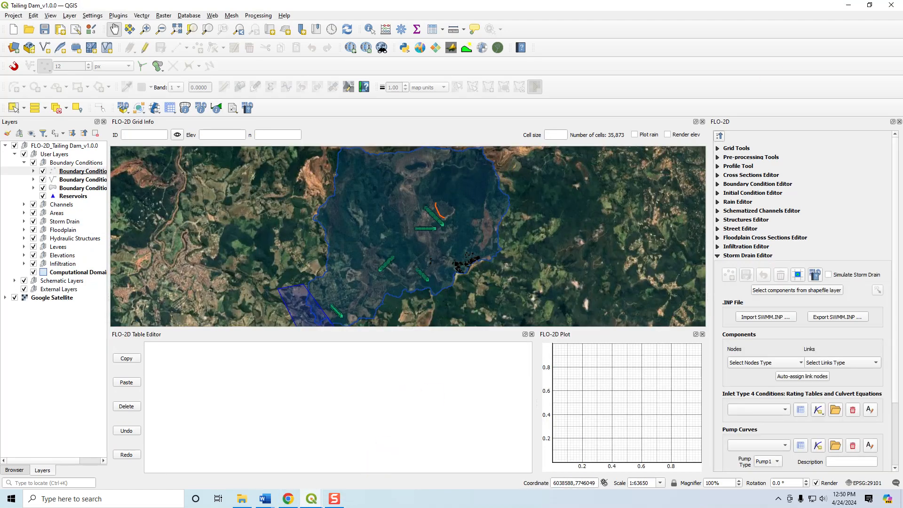
click(892, 5)
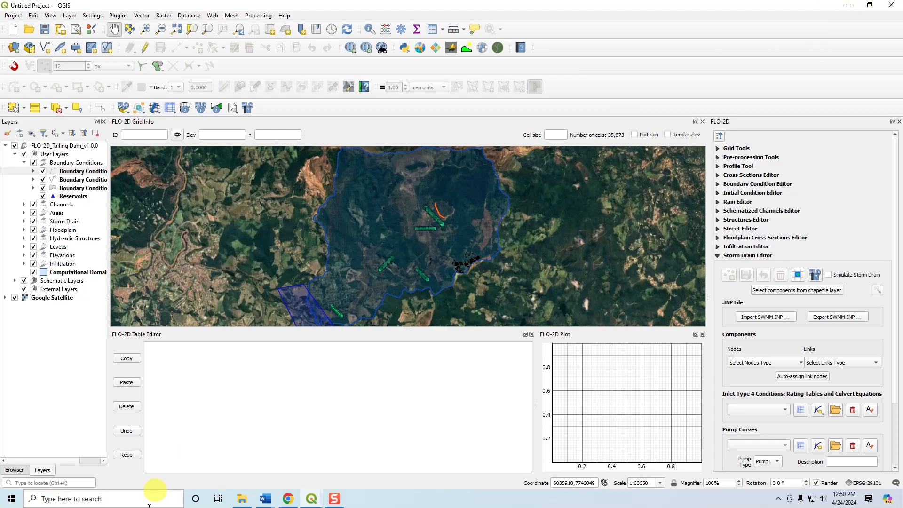
click(311, 499)
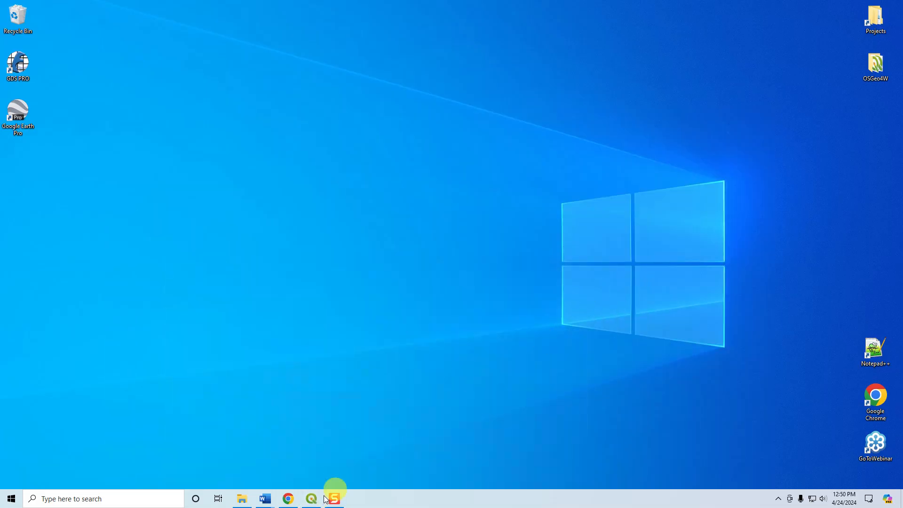
click(312, 497)
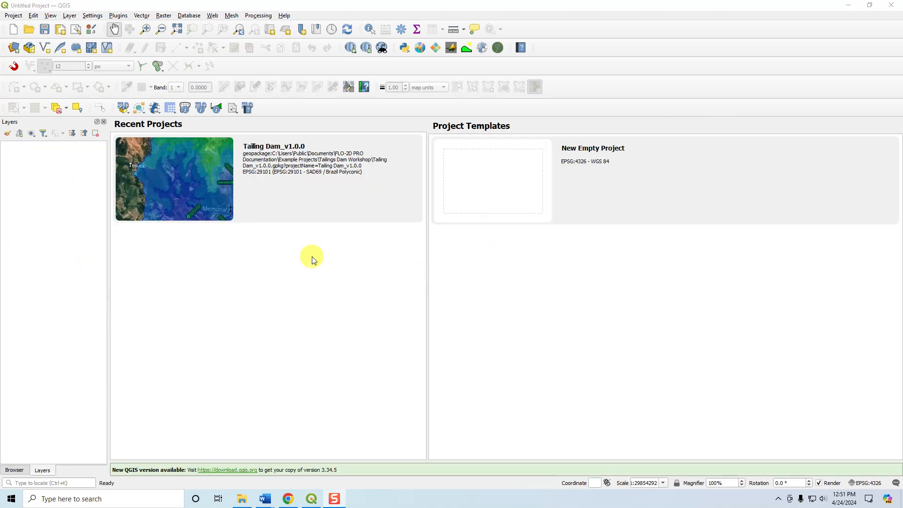
Open the FLO-2D project Self Help Kit.gpkg from the Self-Help Tutorials folder in Example Projects and load its model.
click(123, 109)
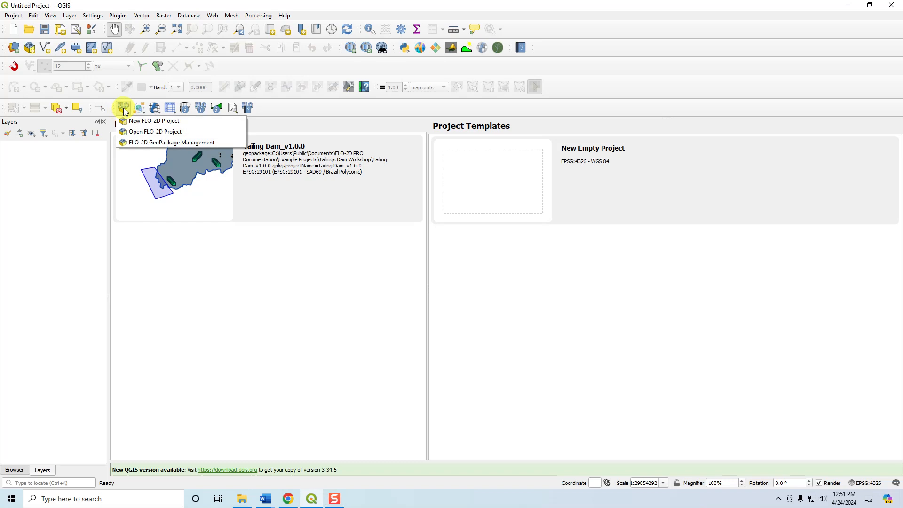
click(137, 131)
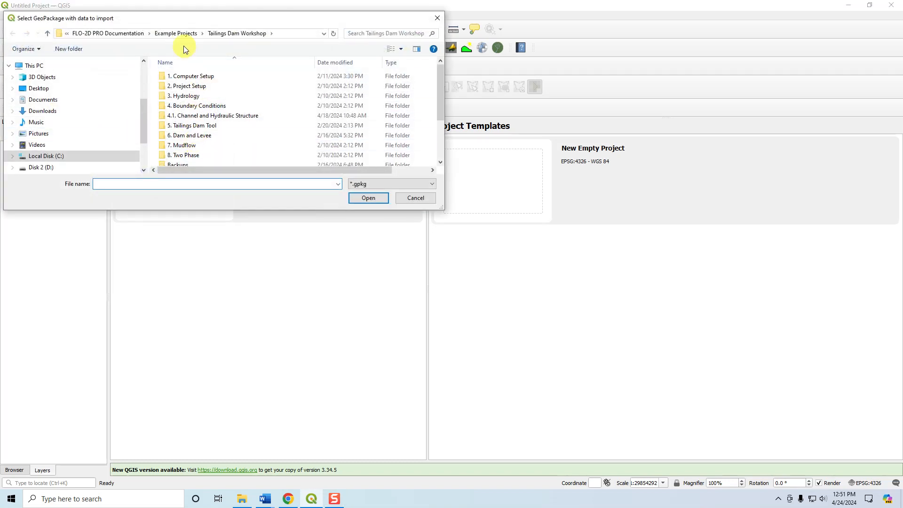
click(185, 33)
double_click(184, 95)
click(193, 149)
click(365, 198)
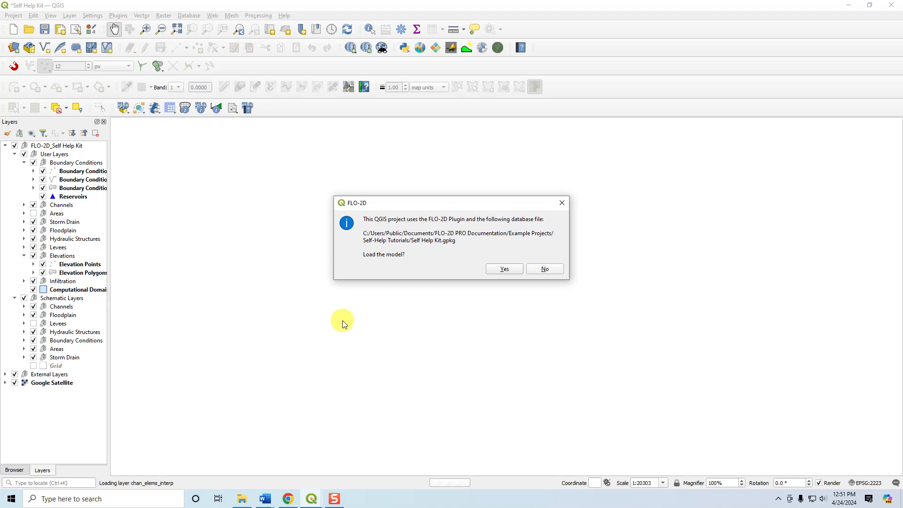
click(504, 268)
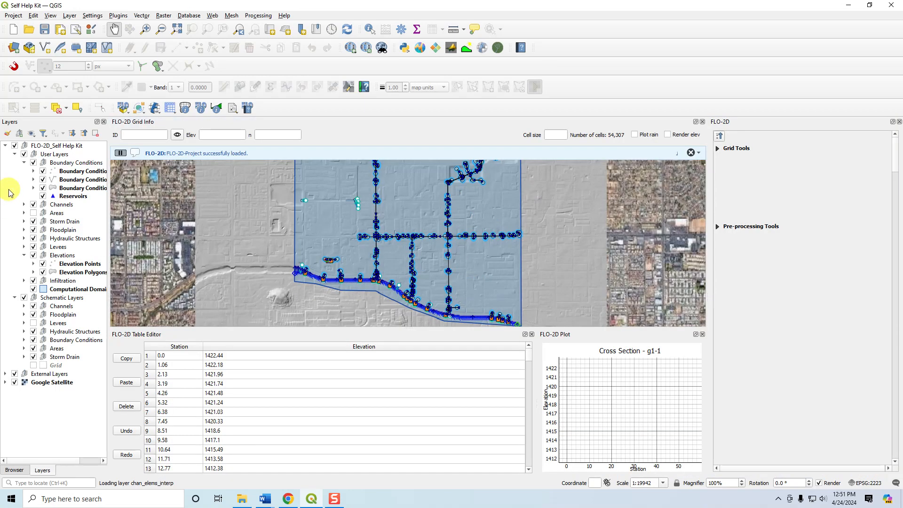
Move the Elevation raster out of External Layers to just above Google Satellite, collapse the External Layers and Boundary Conditions groups, and save the project.
click(6, 374)
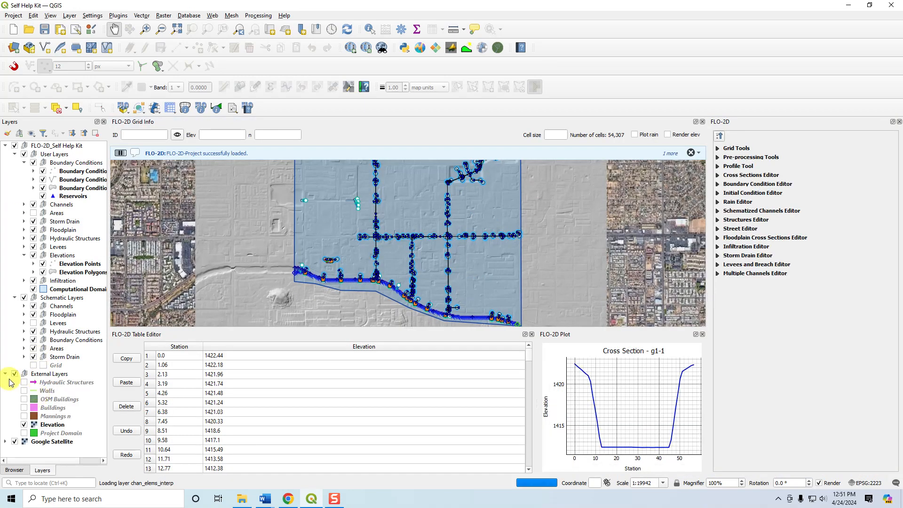
click(54, 382)
shift+click(63, 433)
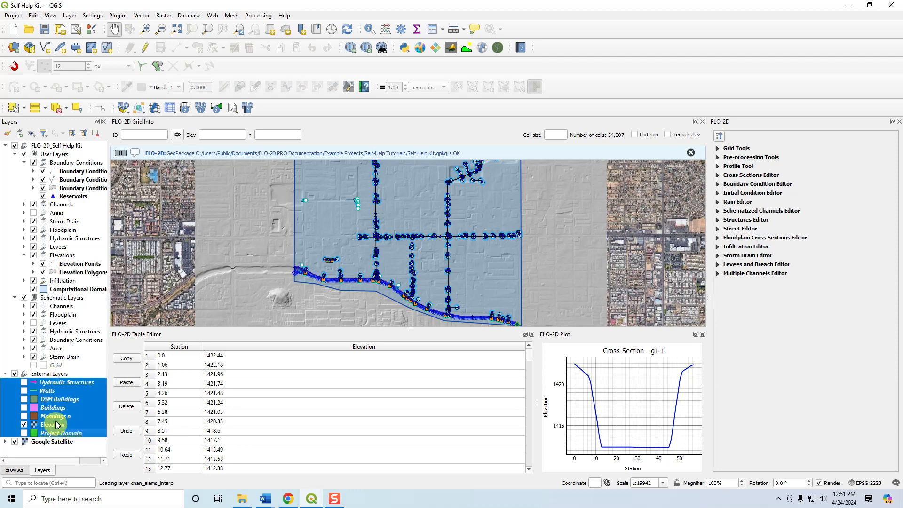
click(42, 374)
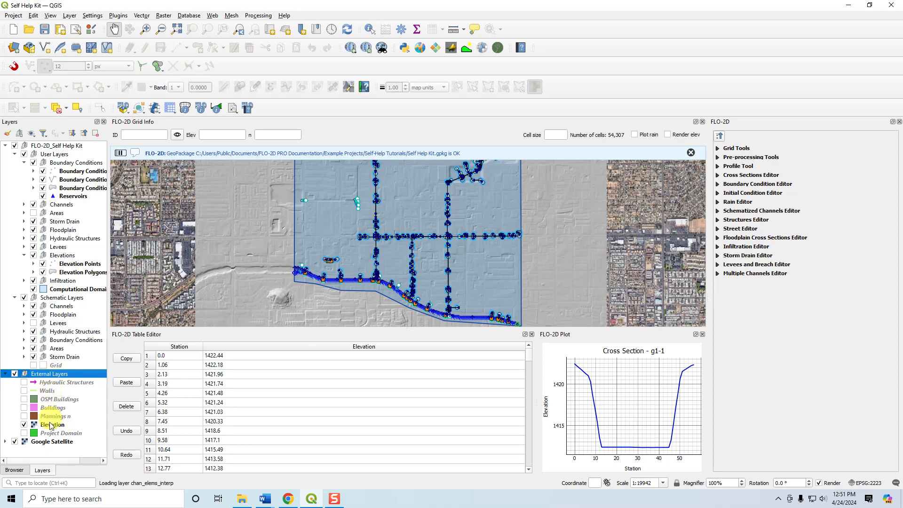
drag(51, 428, 57, 449)
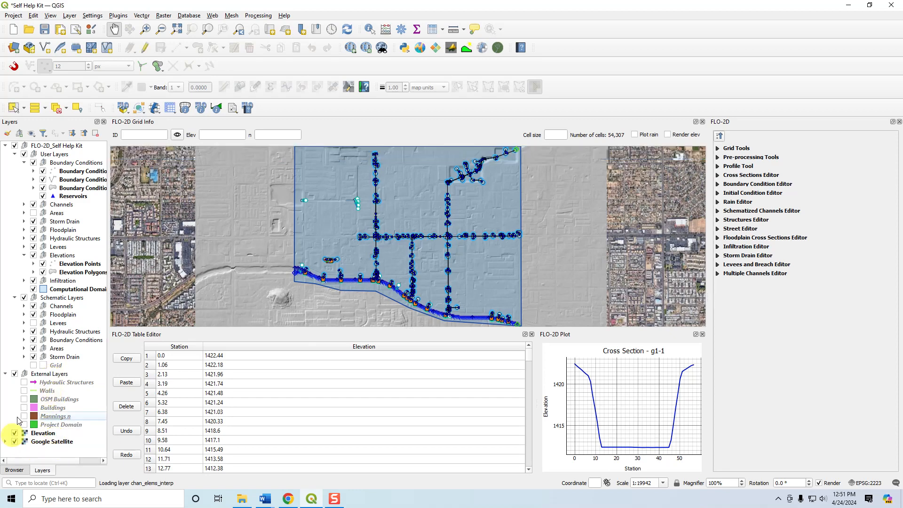
click(5, 374)
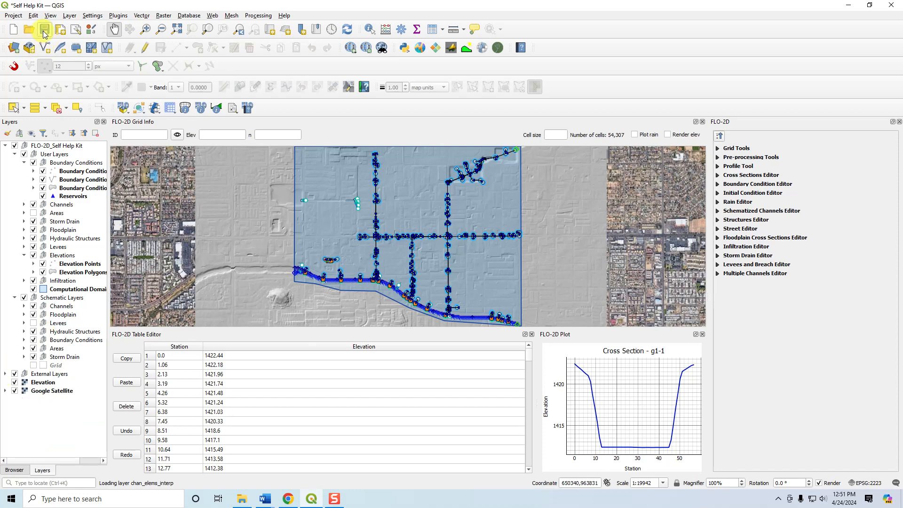
key(ctrl+s)
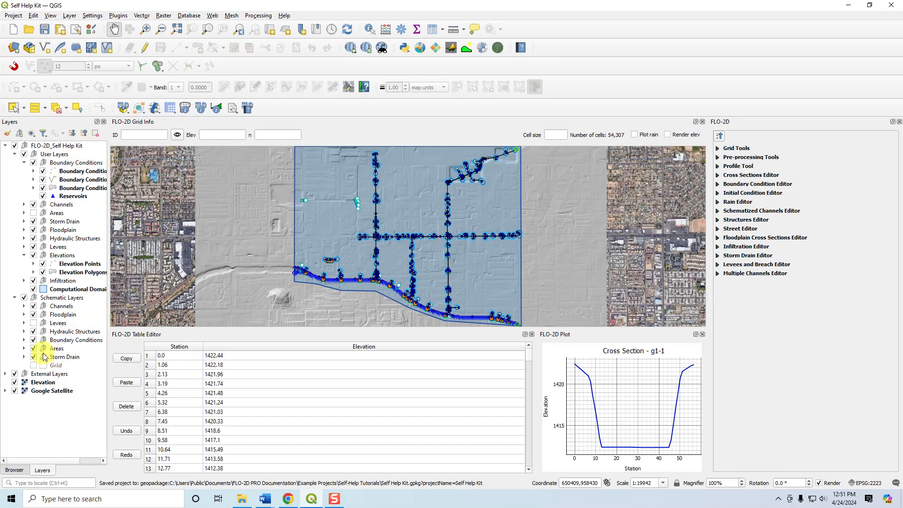
click(25, 162)
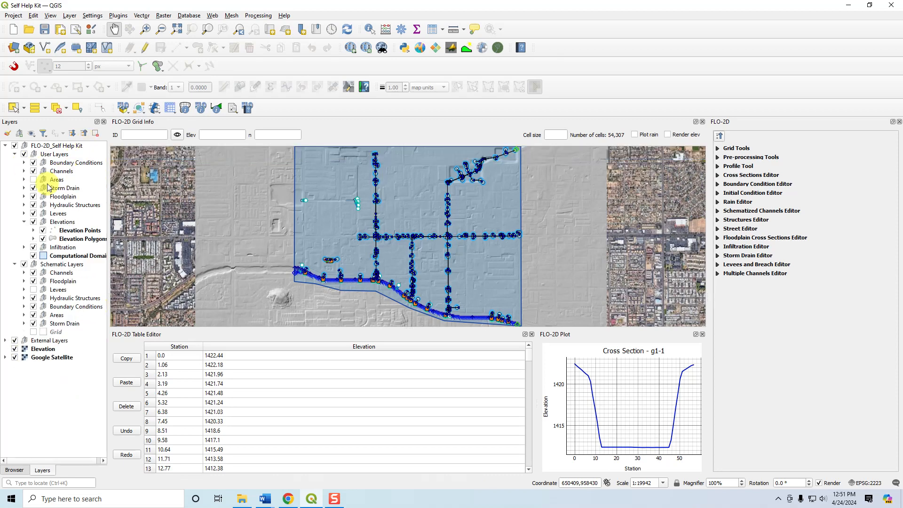
Load structure line 6, in the west of the domain, into the Structures Editor with the FLO-2D Info Tool.
click(202, 112)
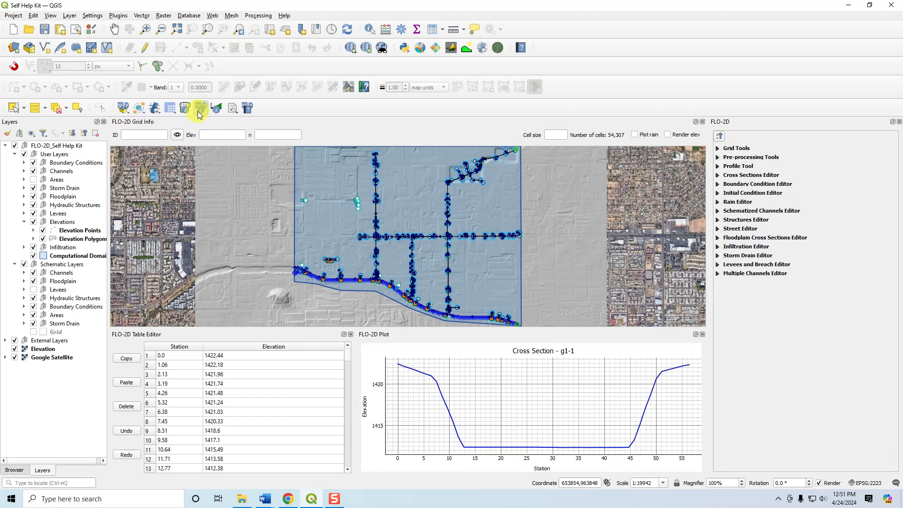
click(201, 111)
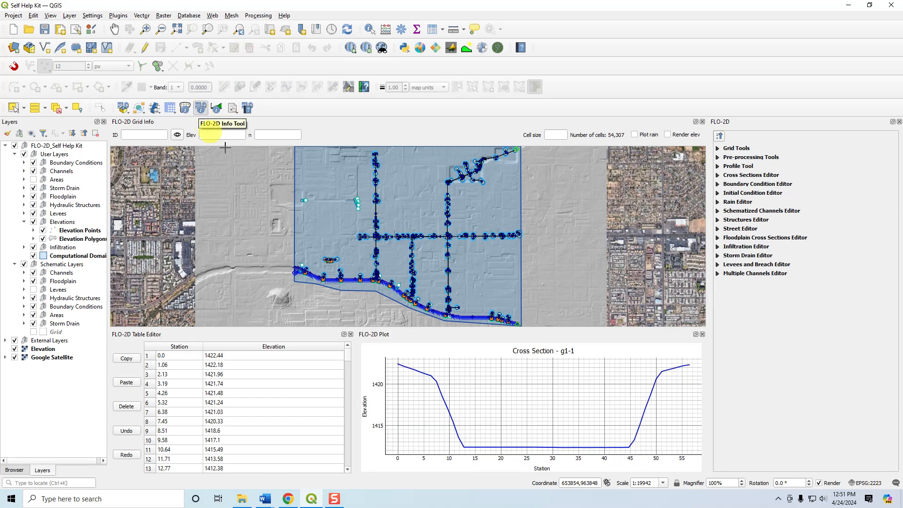
click(201, 112)
click(302, 203)
mouse_move(341, 221)
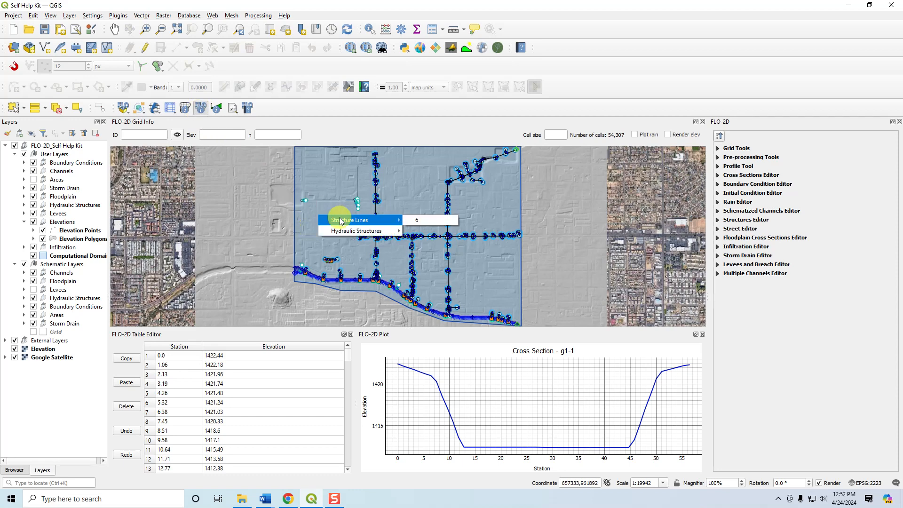
click(416, 220)
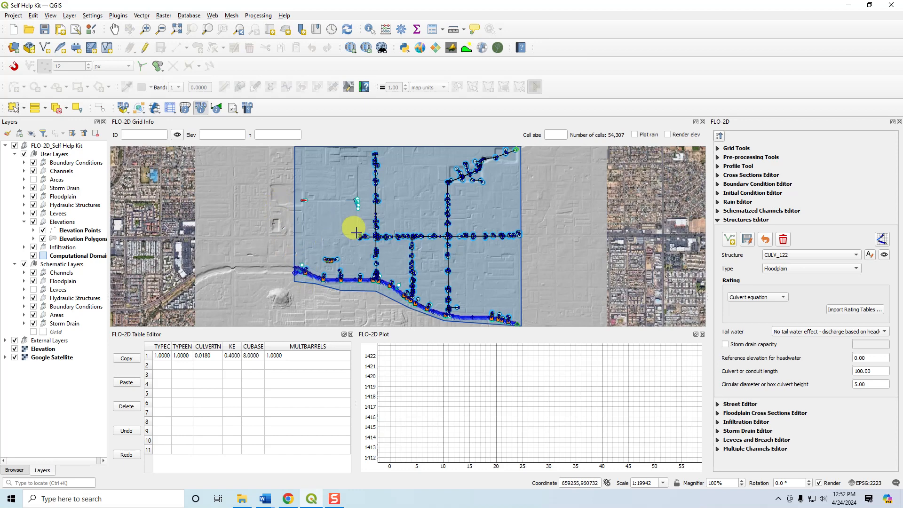
Query hydraulic structure 1 where the eastern storm drain line meets the southern channel, to show its rating table.
click(447, 317)
mouse_move(501, 394)
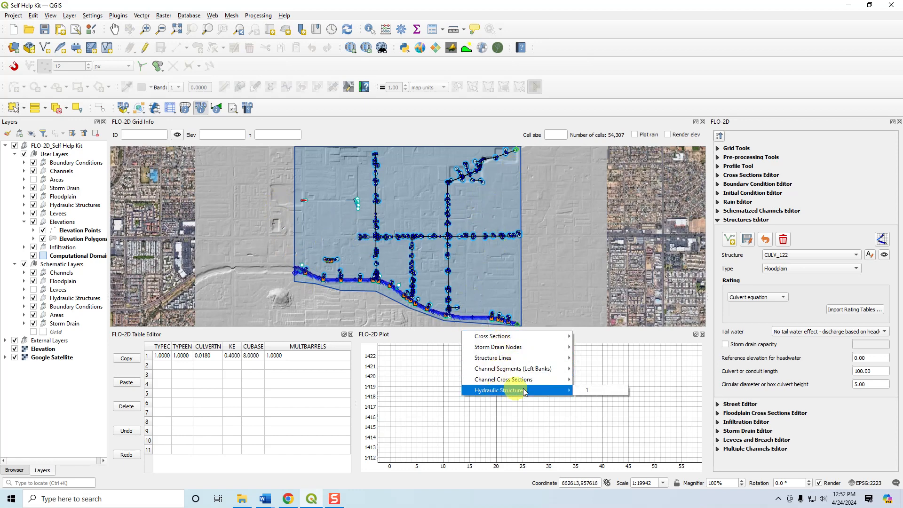
click(585, 390)
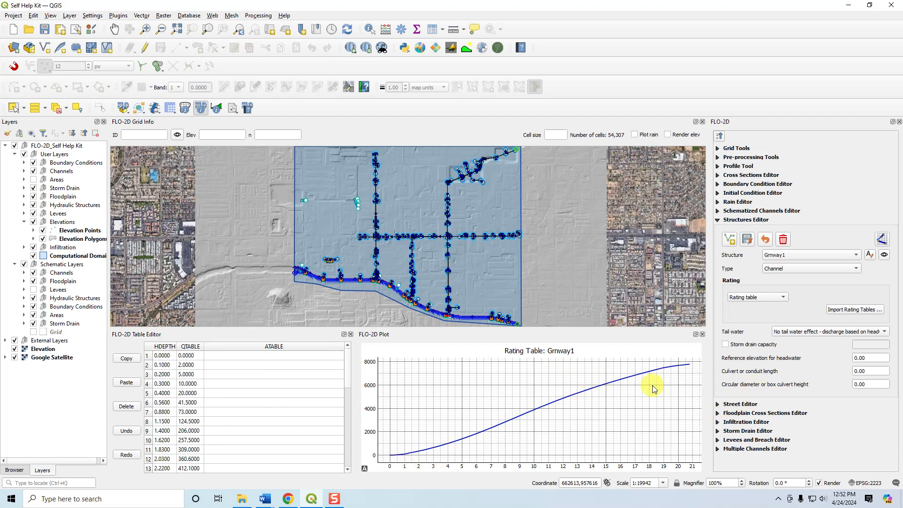
Set the run settings' project folder to Gen Culv w Elev Correction inside QGIS Lesson 6 and accept the settings.
click(217, 109)
click(179, 122)
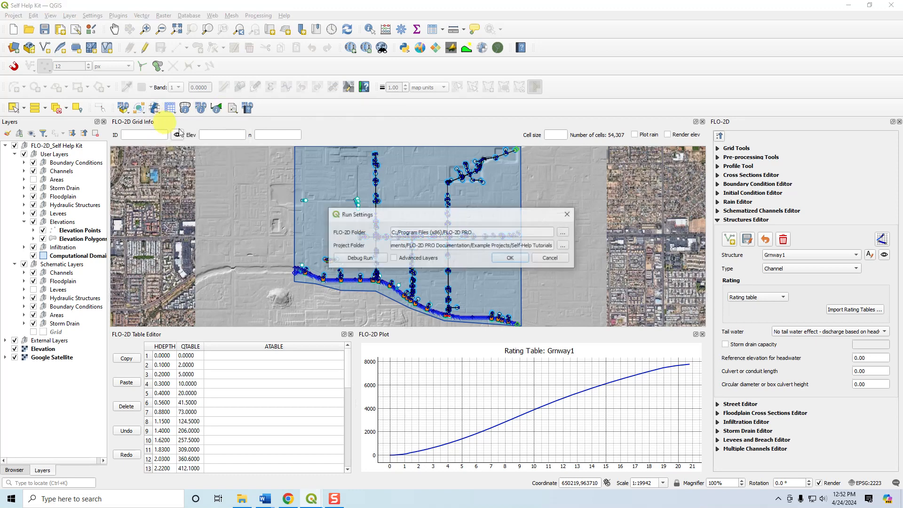
click(562, 245)
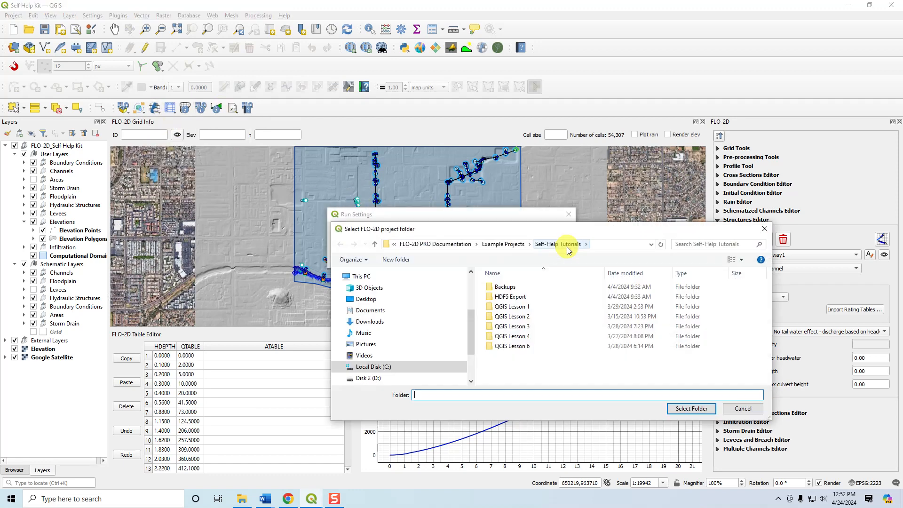
double_click(512, 345)
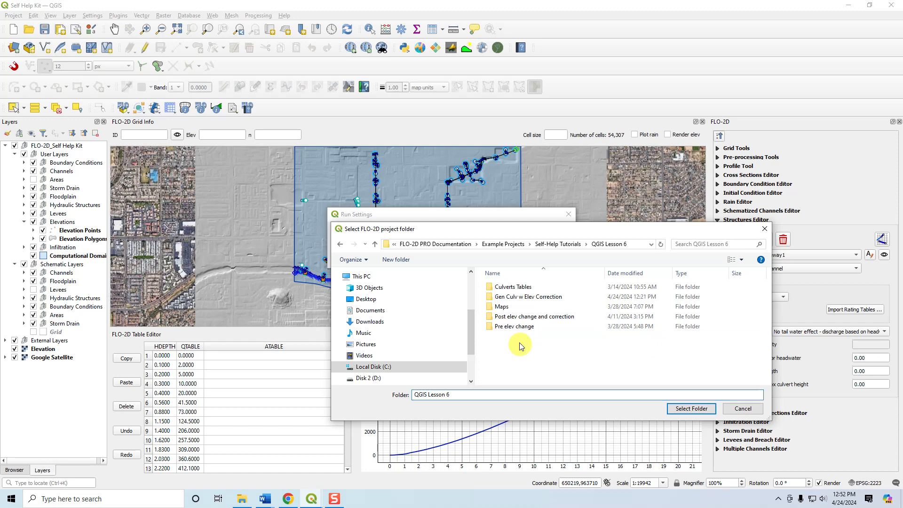
double_click(520, 296)
click(691, 409)
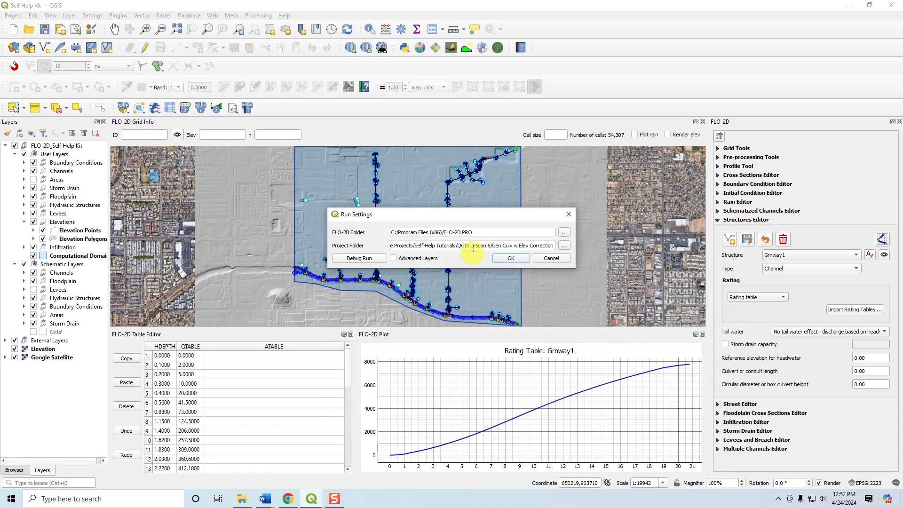
click(513, 257)
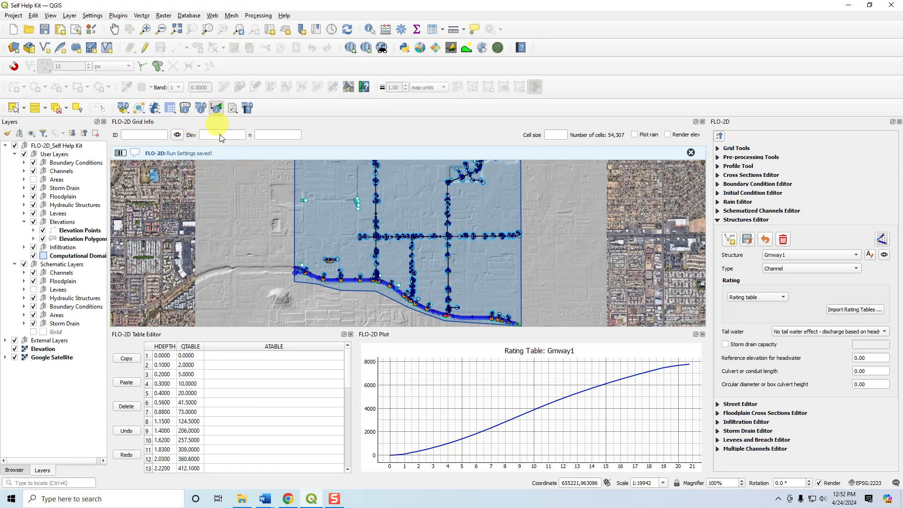
Plot the results of storm drain conduit P-I5-36-32-61 on the eastern north-south line with the FLO-2D results tool.
click(217, 107)
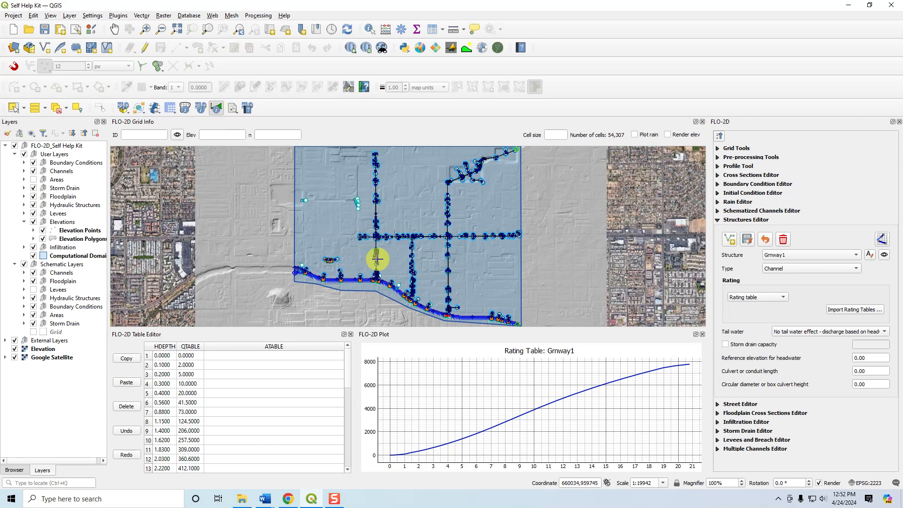
click(448, 285)
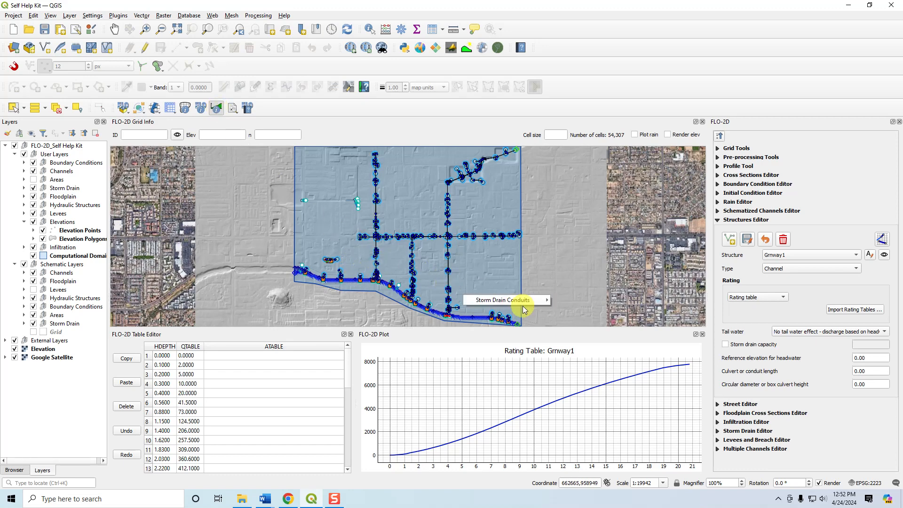
mouse_move(543, 300)
click(580, 302)
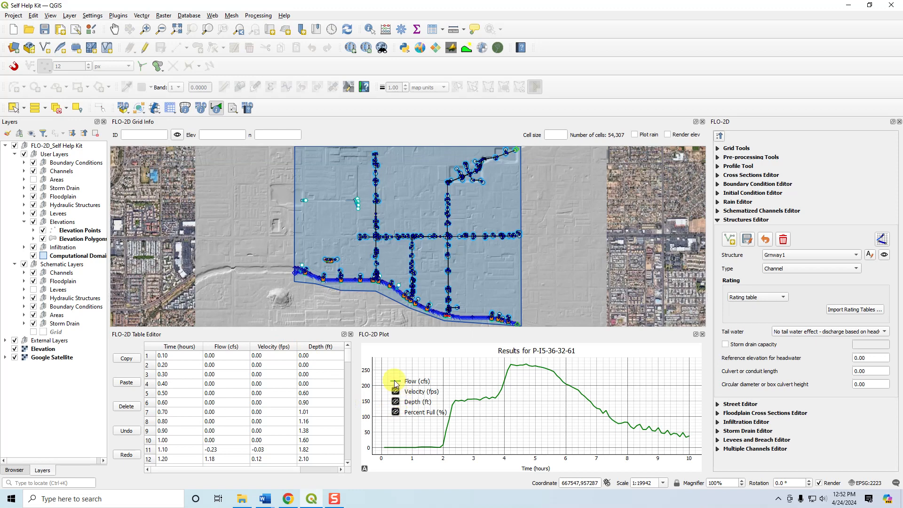
Hide the conduit plot's flow curve and view the velocity, depth and percent full curves one at a time.
click(385, 398)
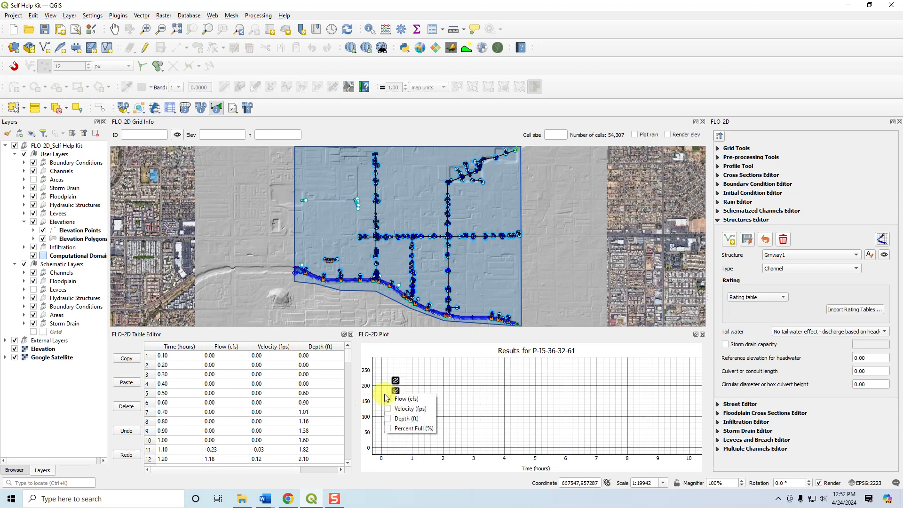
click(389, 410)
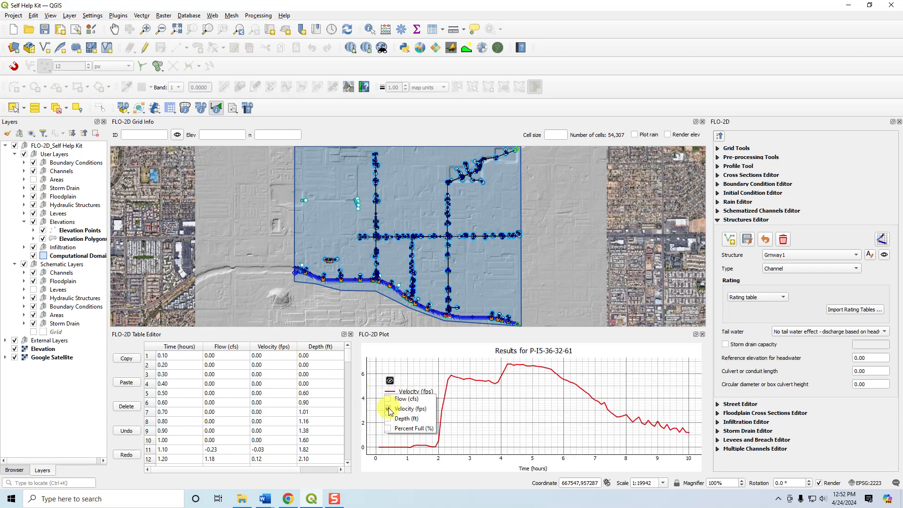
click(388, 409)
click(388, 419)
click(388, 419)
click(388, 428)
click(388, 429)
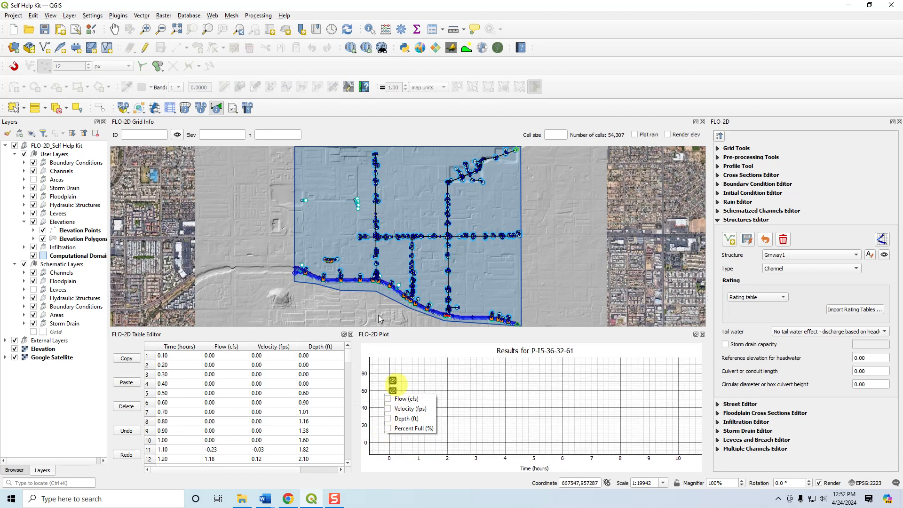
Plot the results of storm drain conduit P-I5-36-32-61 again, followed by the discharge of its neighbouring node J1-36-32-61-B.
click(447, 277)
click(460, 284)
mouse_move(512, 298)
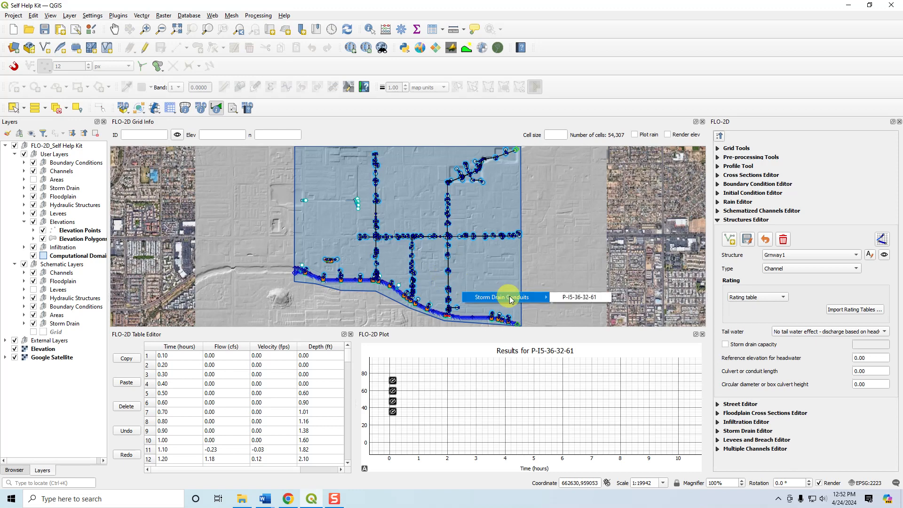
click(576, 297)
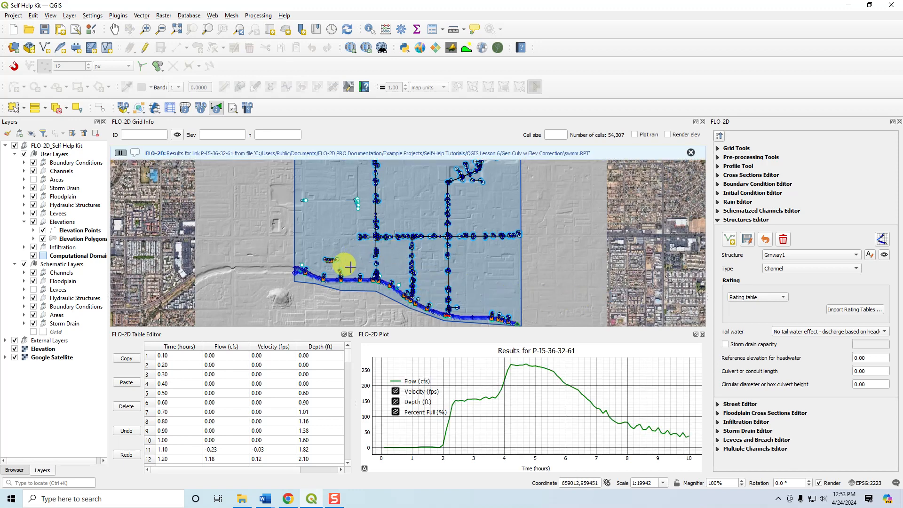
click(447, 270)
mouse_move(493, 290)
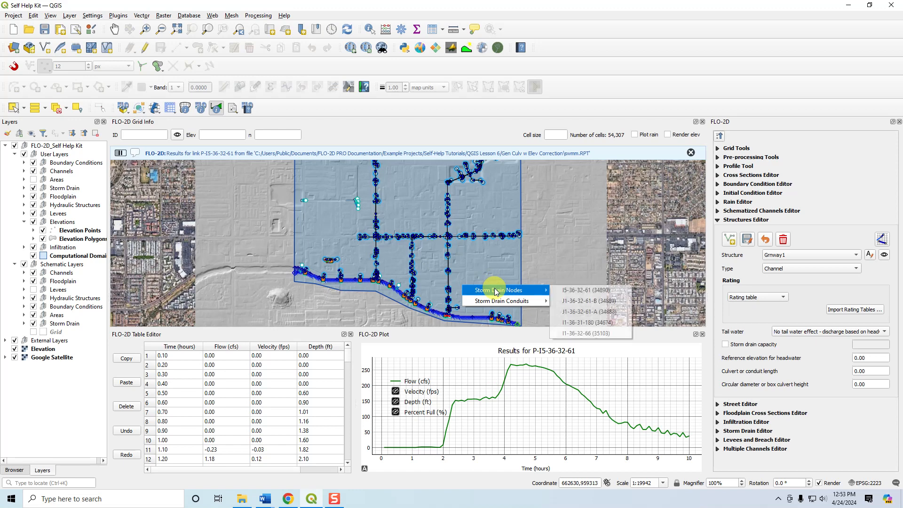
click(571, 301)
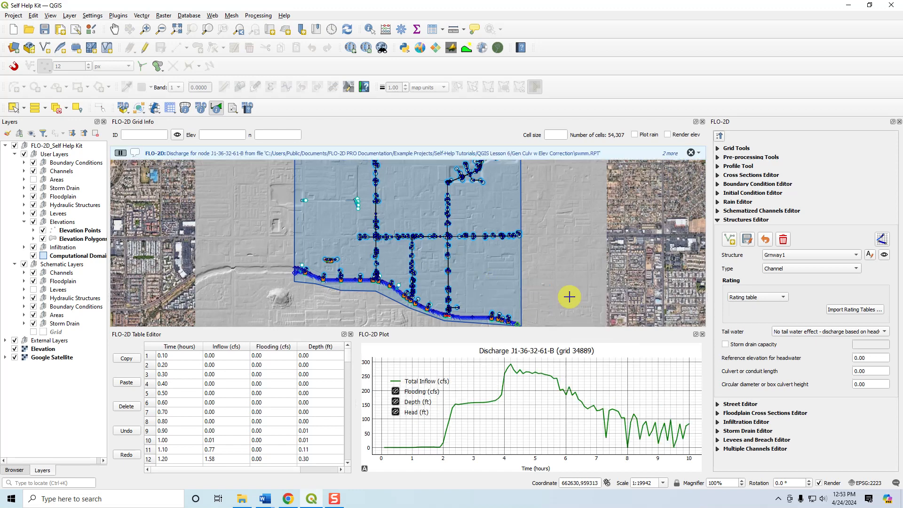
Plot the results of storm drain nodes I1-36-31-181 and I5-36-32-65, located a little farther north on the same line.
click(447, 258)
mouse_move(486, 276)
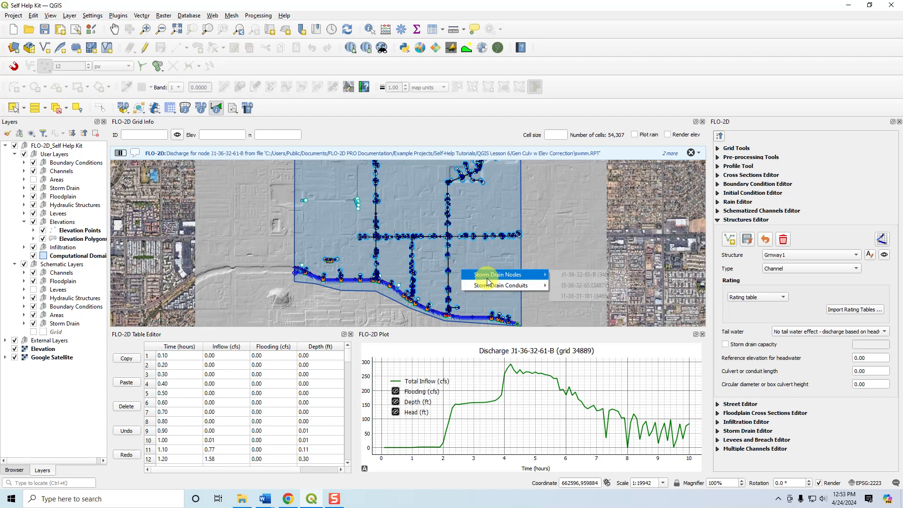
click(583, 296)
click(448, 255)
mouse_move(491, 276)
click(565, 288)
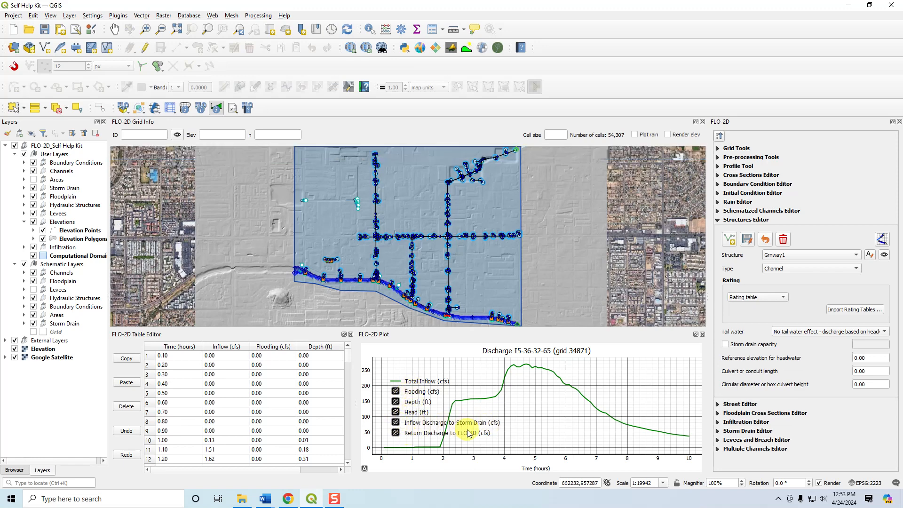
View the return discharge to FLO-2D and flooding curves of node I5-36-32-65, and hide both curves again.
right_click(418, 435)
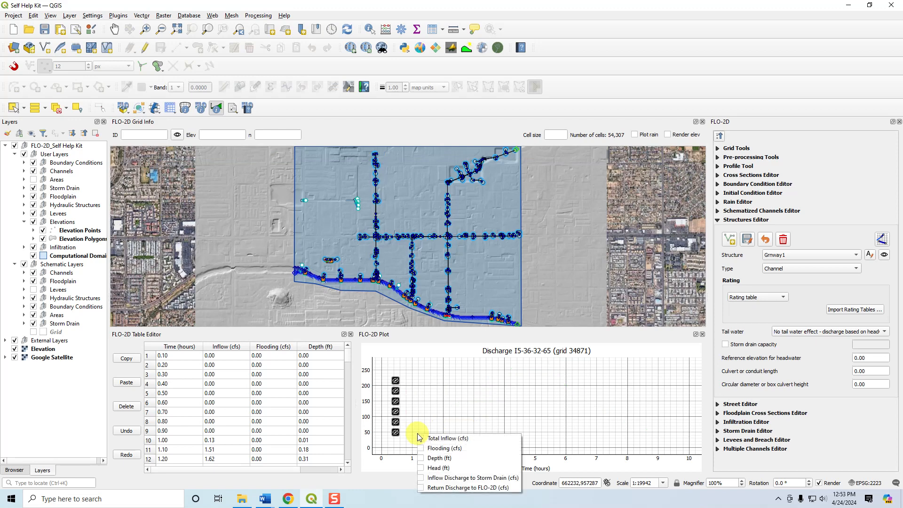
click(421, 491)
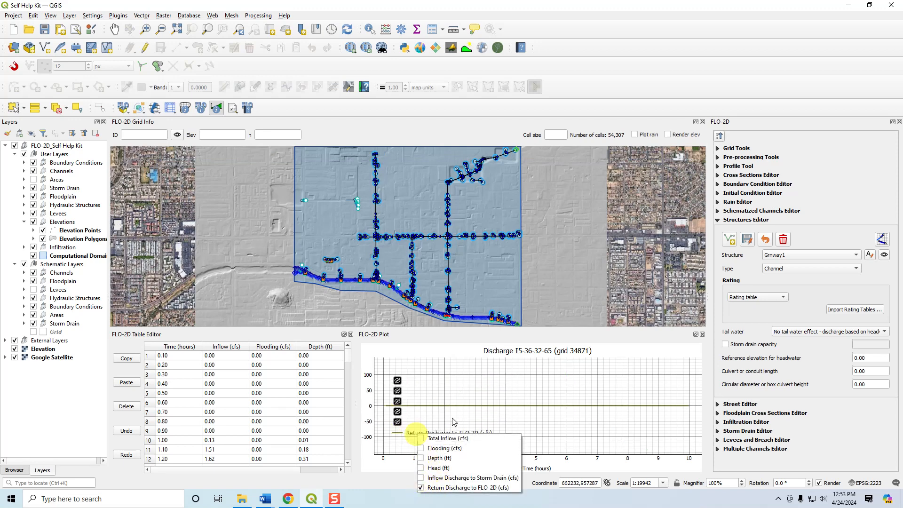
click(421, 448)
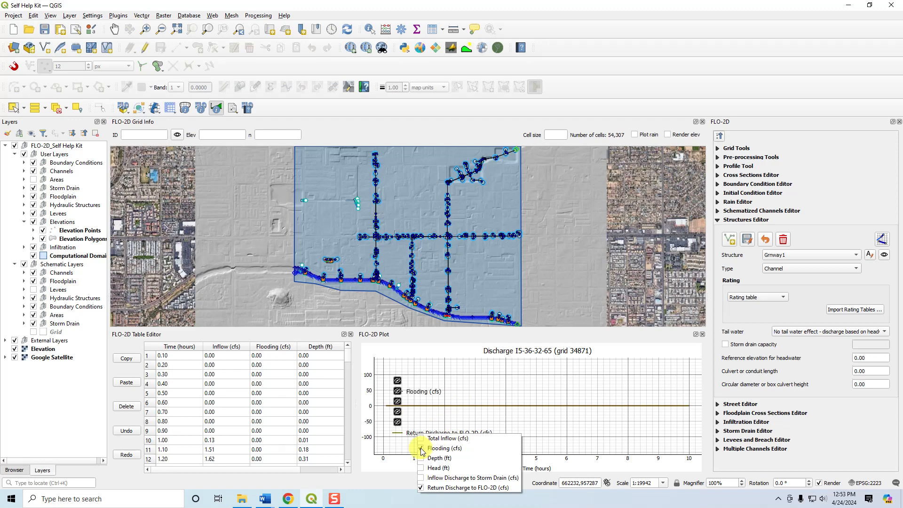
click(421, 448)
click(421, 489)
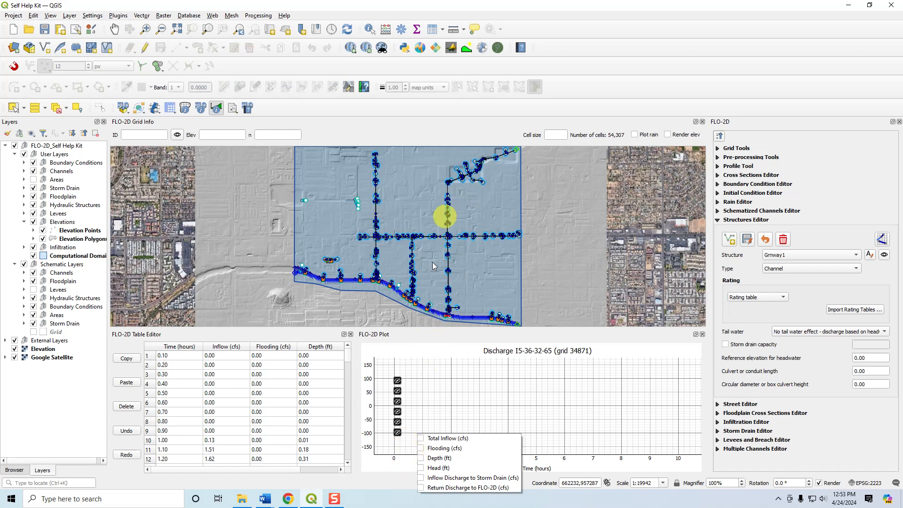
Plot the results of storm drain node O-36-31-28 along the southern channel.
right_click(404, 299)
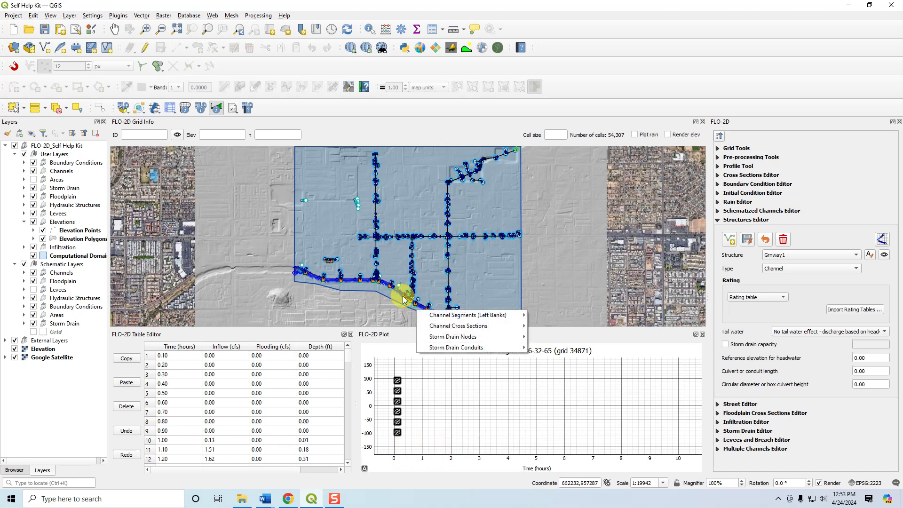
mouse_move(452, 347)
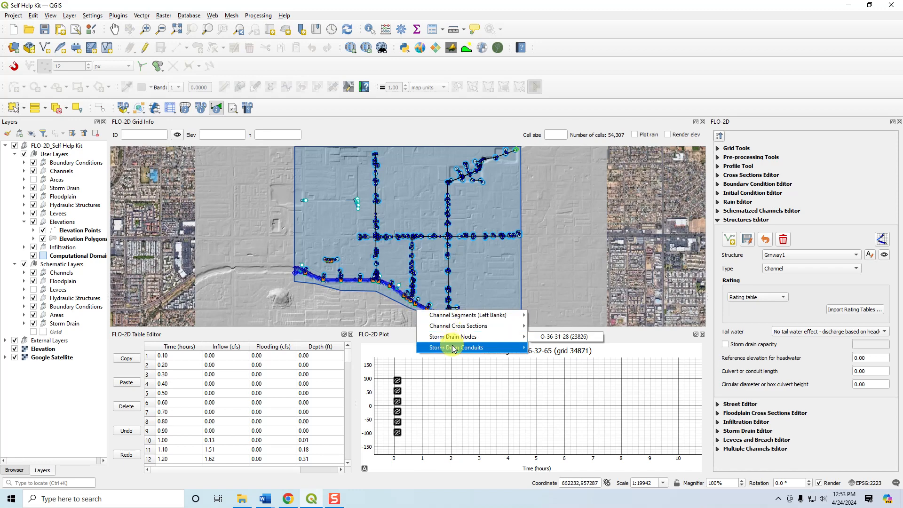
click(540, 338)
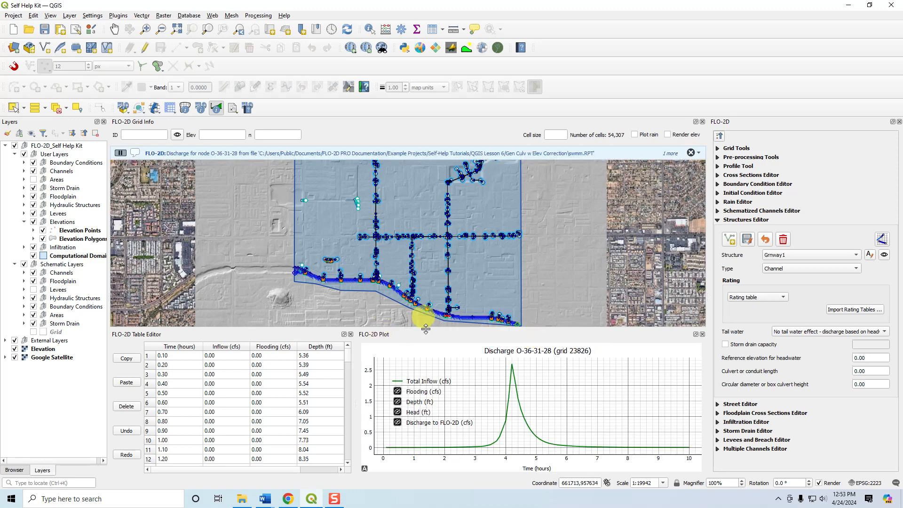
Plot the discharge results of hydraulic structure 1 where the eastern storm drain line meets the southern channel.
drag(455, 317, 467, 216)
scroll(467, 216, up, 3)
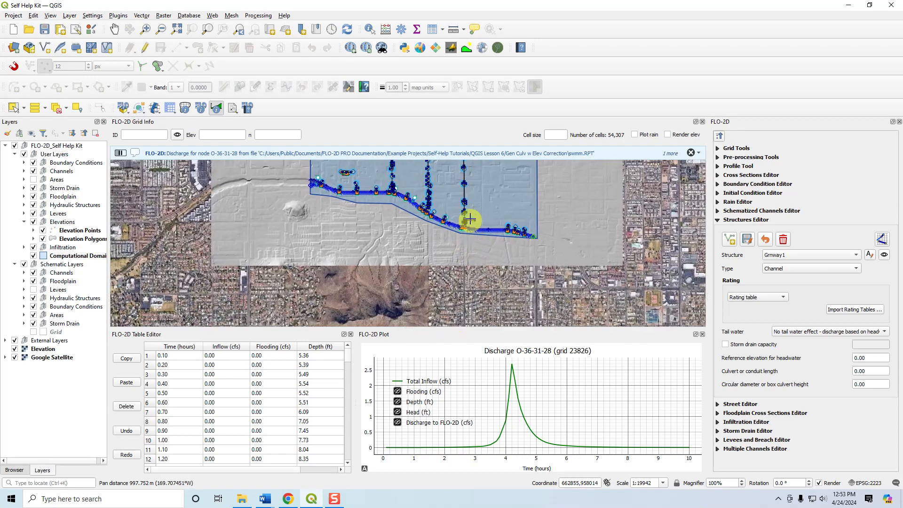
click(446, 246)
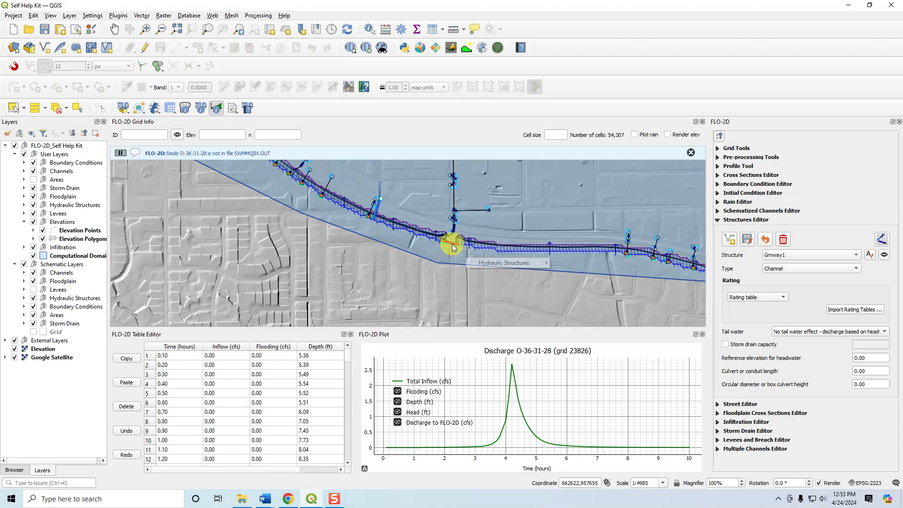
click(577, 265)
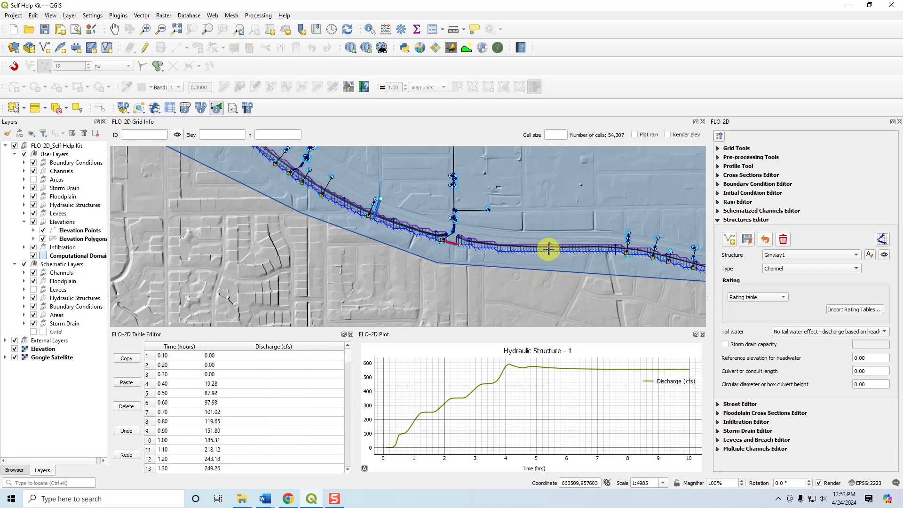
Plot the results of the channel cross section just east of hydraulic structure 1.
click(523, 249)
mouse_move(552, 268)
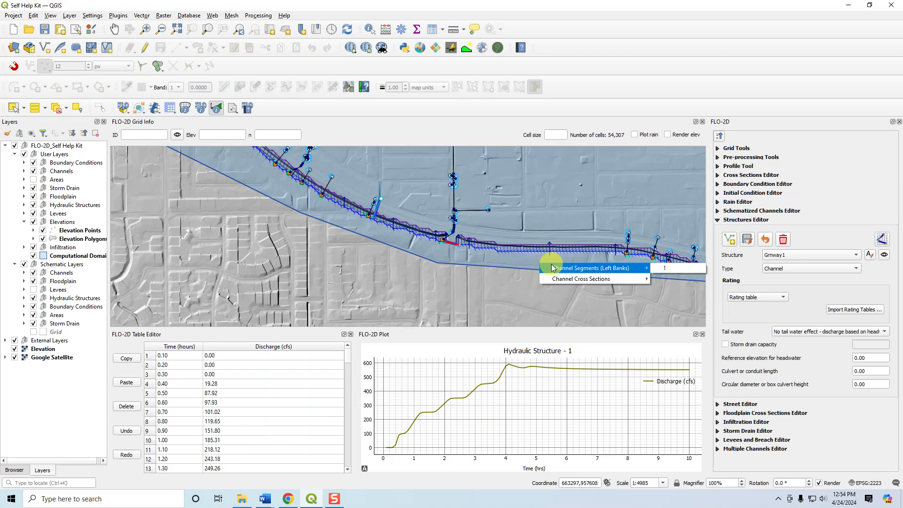
click(661, 281)
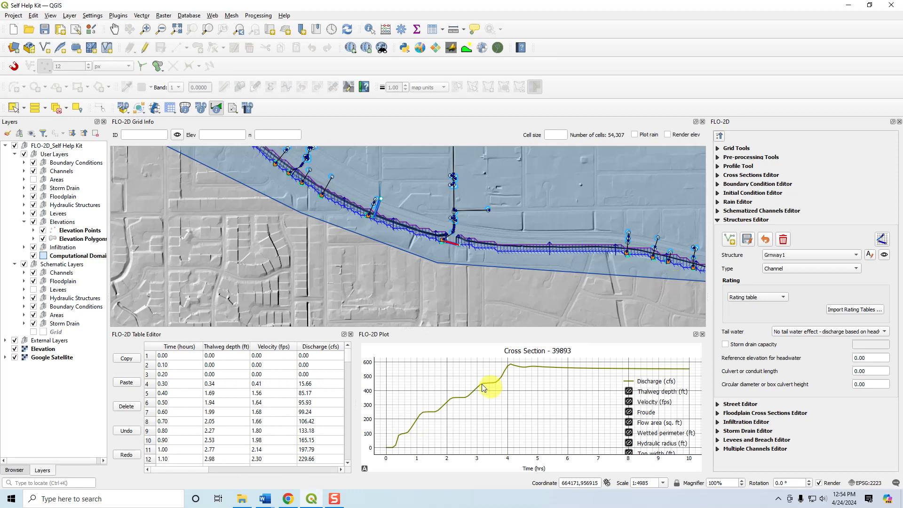
Query channel cross section 39029 with the FLO-2D info tool, read its station and elevation data, browse to cross section 37953 and close the window.
click(199, 109)
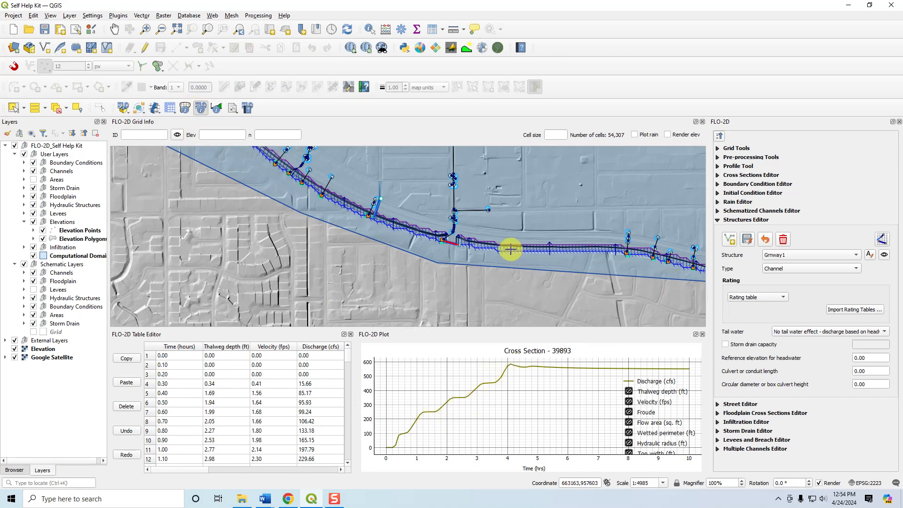
click(510, 249)
click(640, 281)
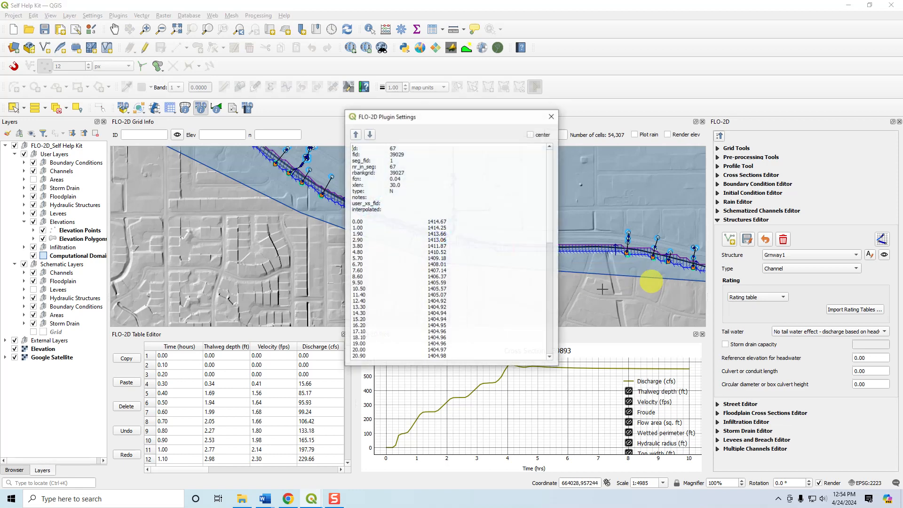
scroll(459, 289, down, 14)
scroll(456, 289, up, 14)
scroll(462, 292, down, 14)
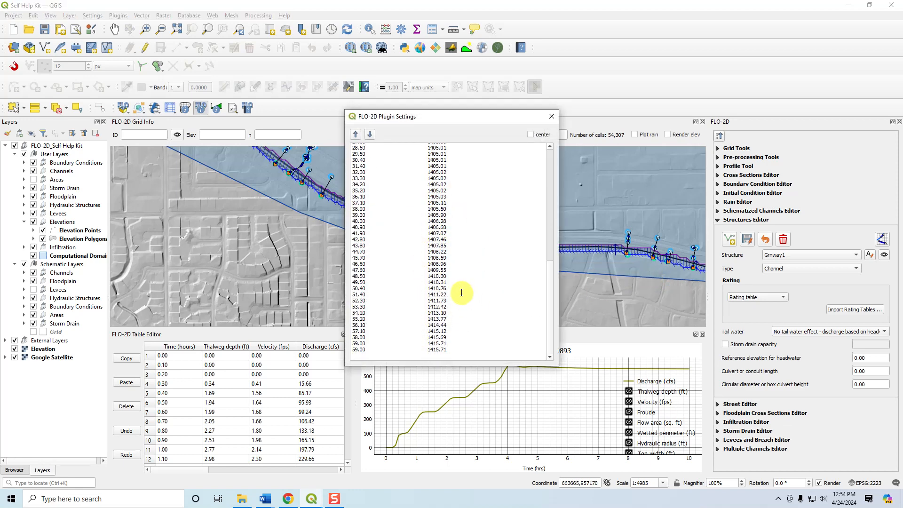
scroll(433, 259, up, 14)
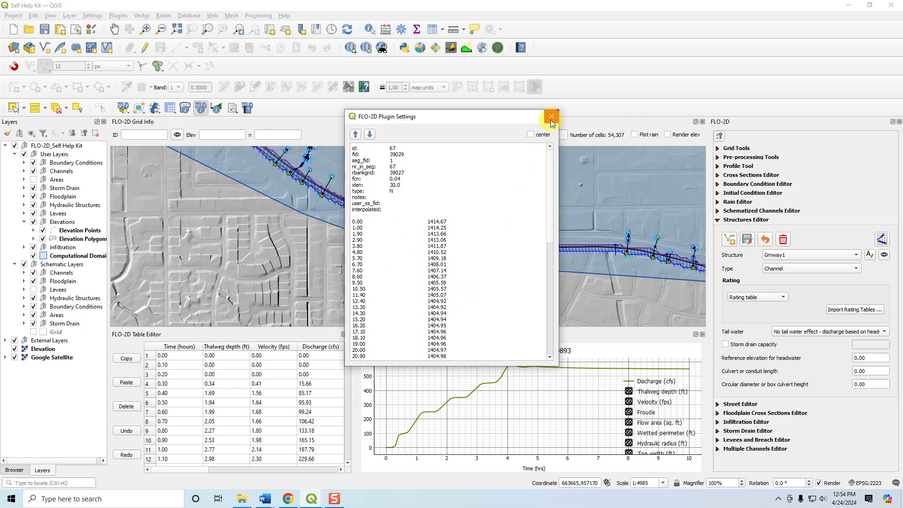
drag(478, 121, 228, 127)
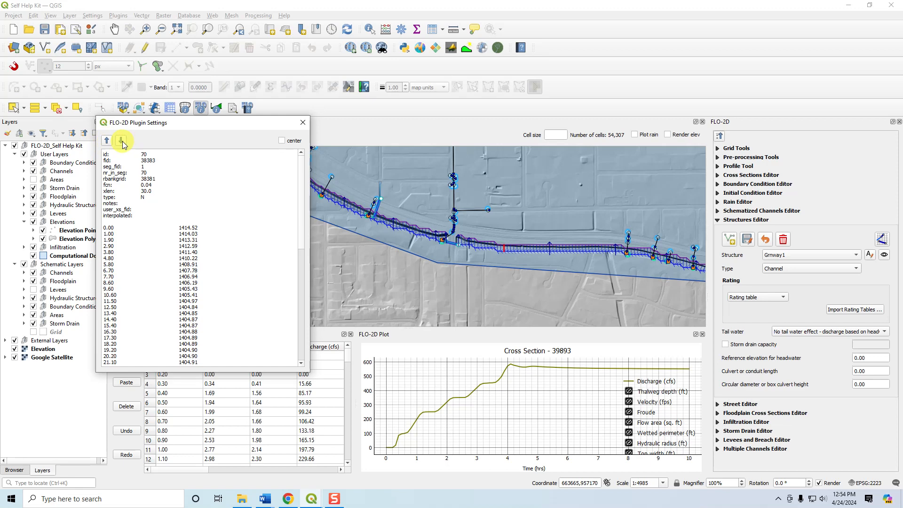
click(302, 123)
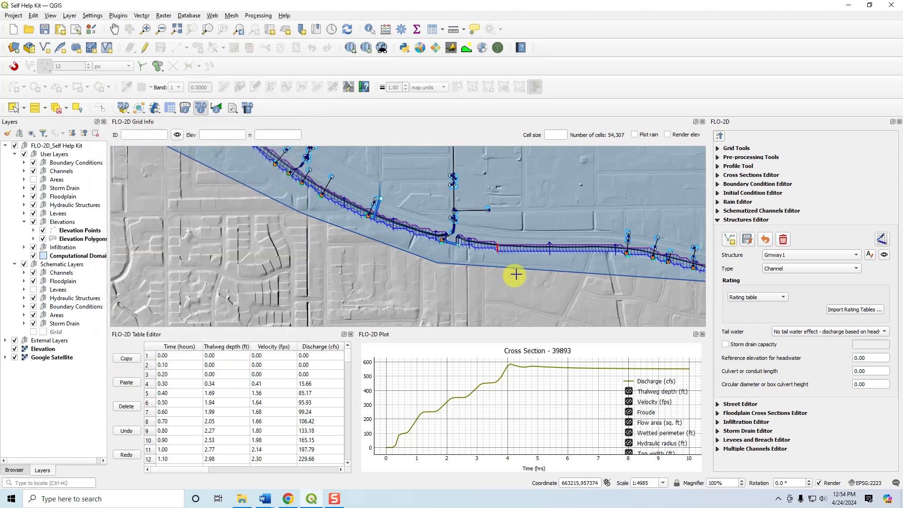
Look at the Boundary Condition Editor's inflow and outflow settings, and collapse all the FLO-2D editor groups.
click(497, 249)
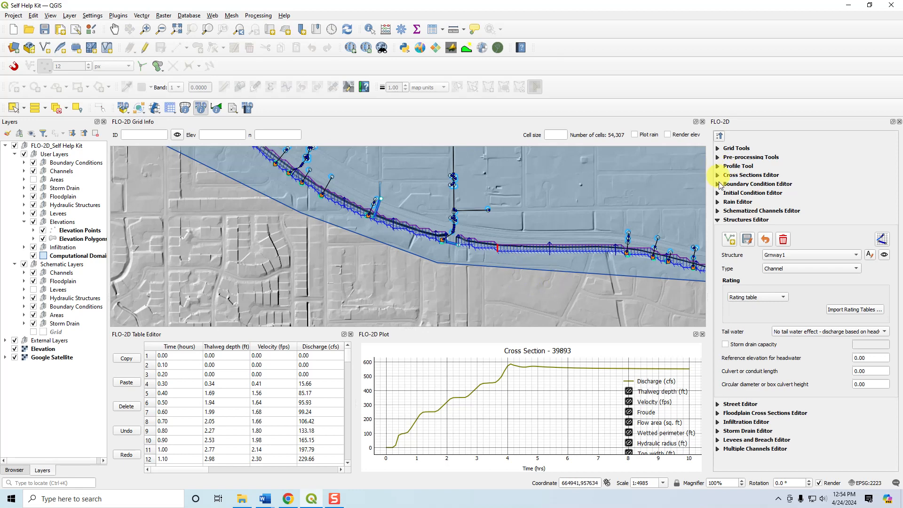
click(718, 185)
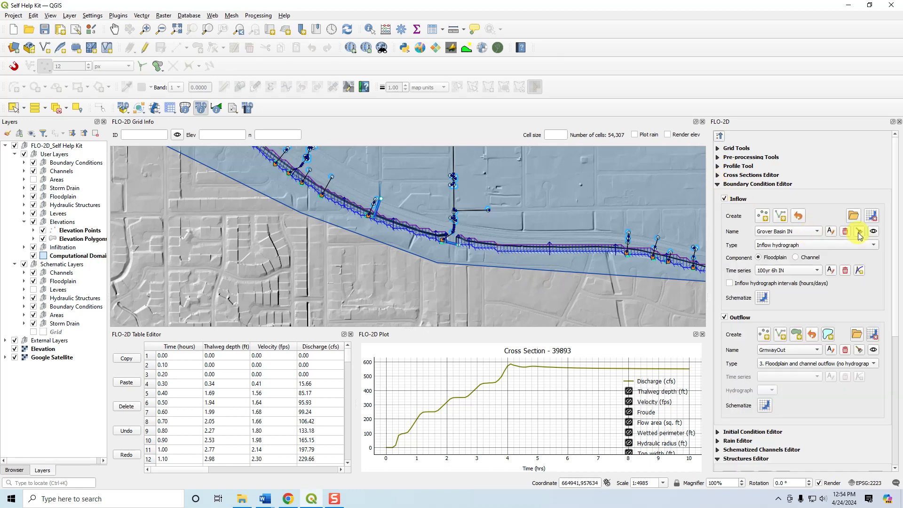
click(719, 137)
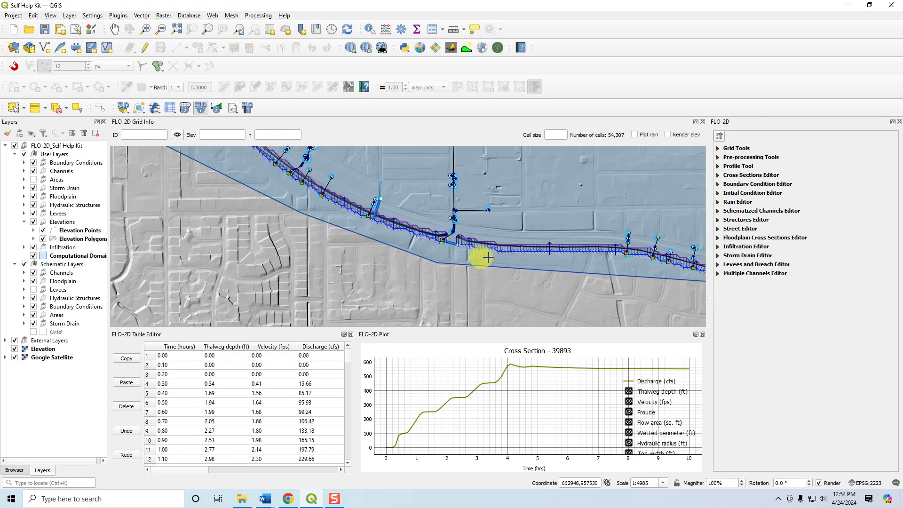
Reactivate the FLO-2D results tool and examine all result columns of cross section 39893 in the results table.
click(216, 109)
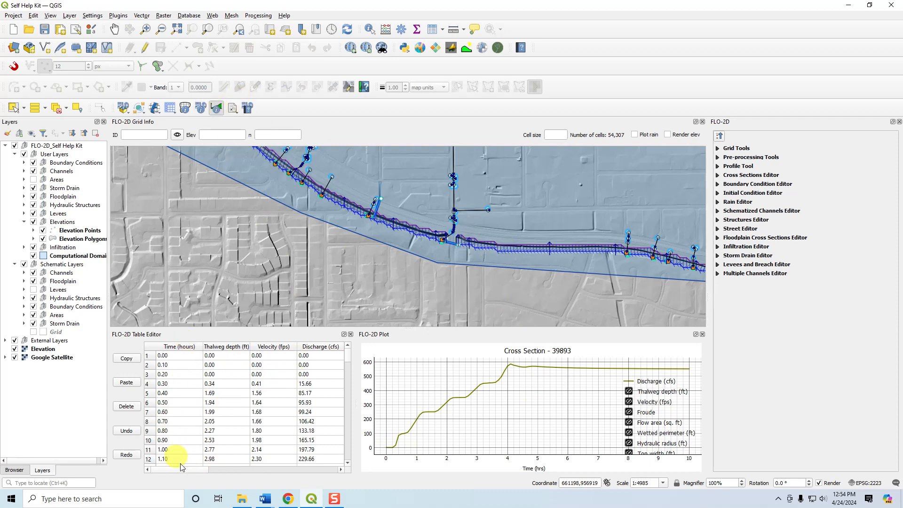
drag(190, 470, 229, 469)
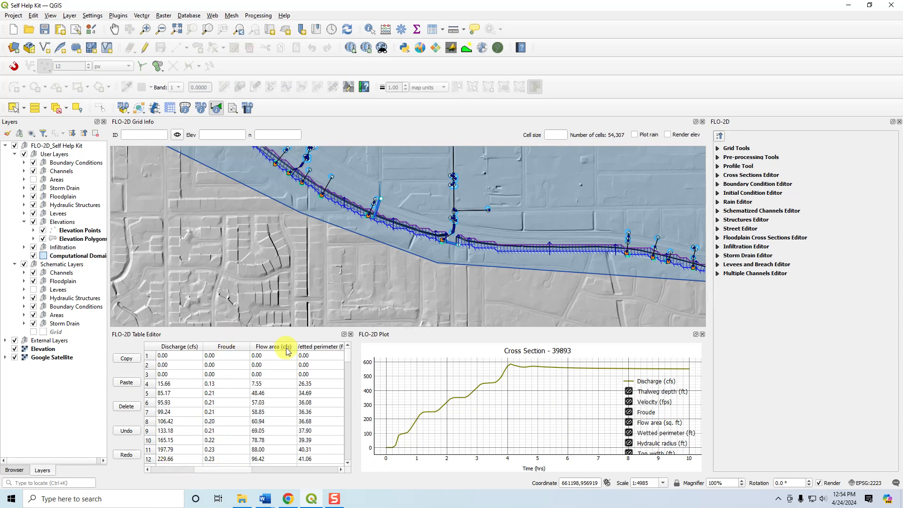
drag(243, 469, 272, 469)
drag(380, 468, 153, 468)
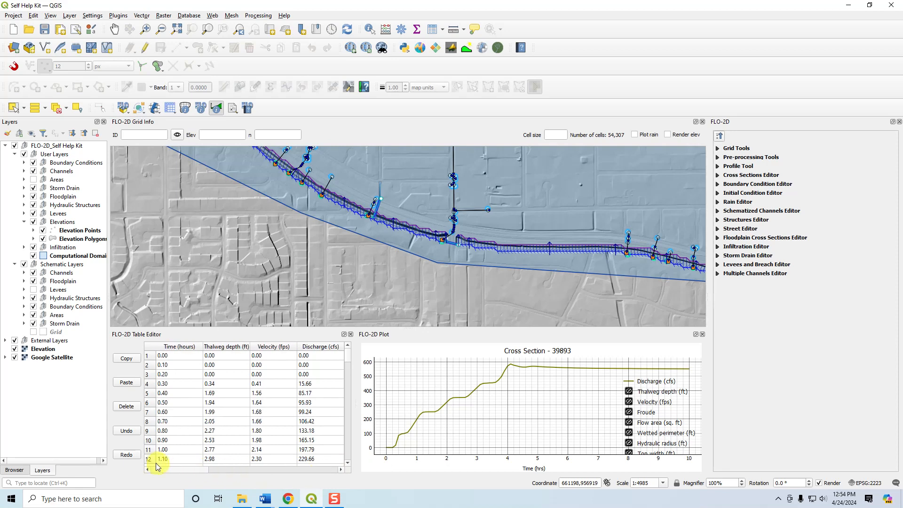
Plot the channel profile of left-bank channel segment 1 from the southern channel.
click(514, 252)
mouse_move(600, 267)
click(656, 272)
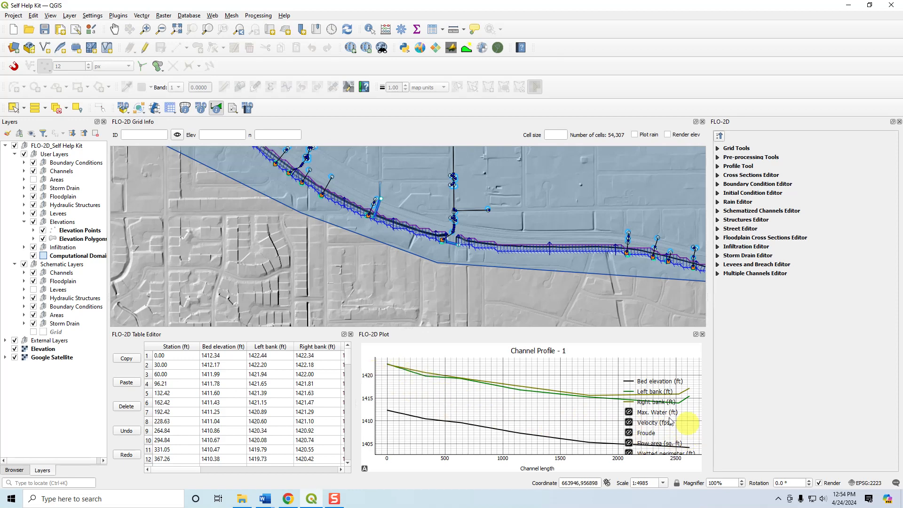
Show the bed elevation, left bank, right bank and maximum water curves in the channel profile plot, and hide the maximum water curve again.
right_click(636, 411)
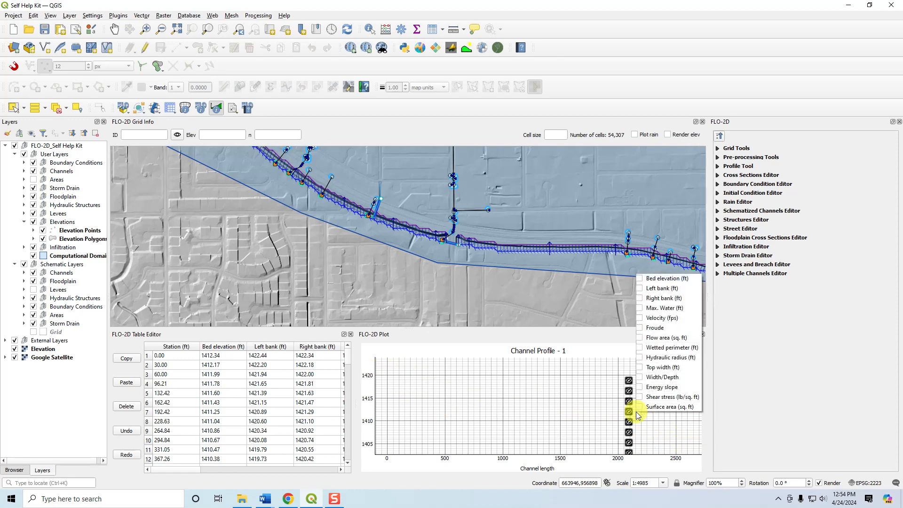
click(640, 281)
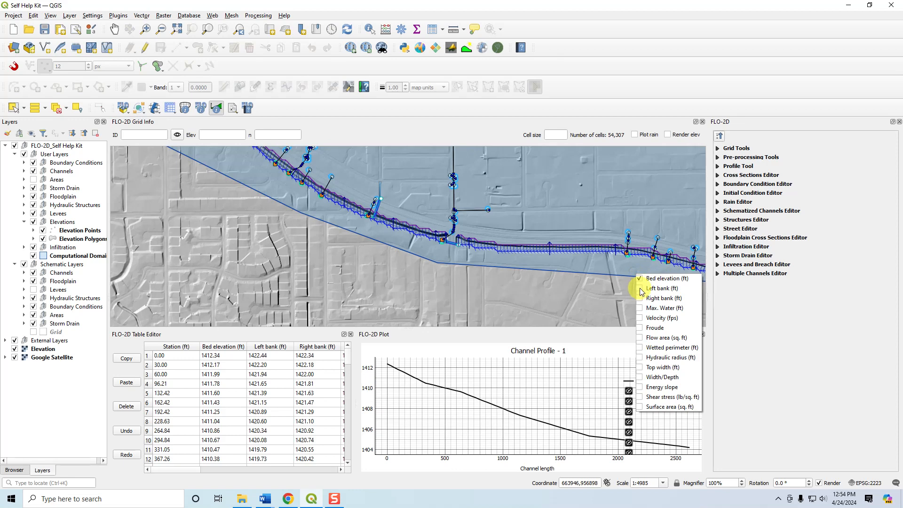
click(641, 288)
click(641, 299)
click(641, 308)
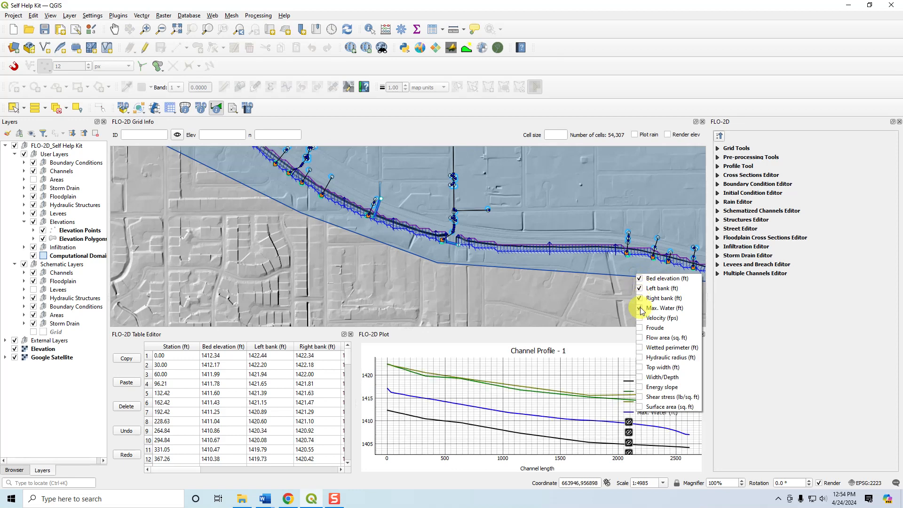
click(641, 308)
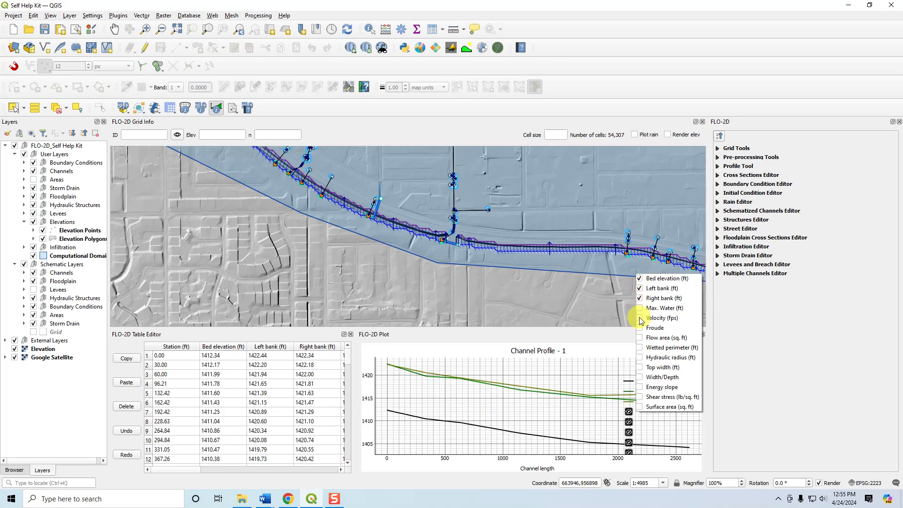
Display only the velocity curve in the channel profile plot, hiding the bed elevation and both bank curves.
click(640, 319)
click(640, 299)
click(640, 288)
click(640, 279)
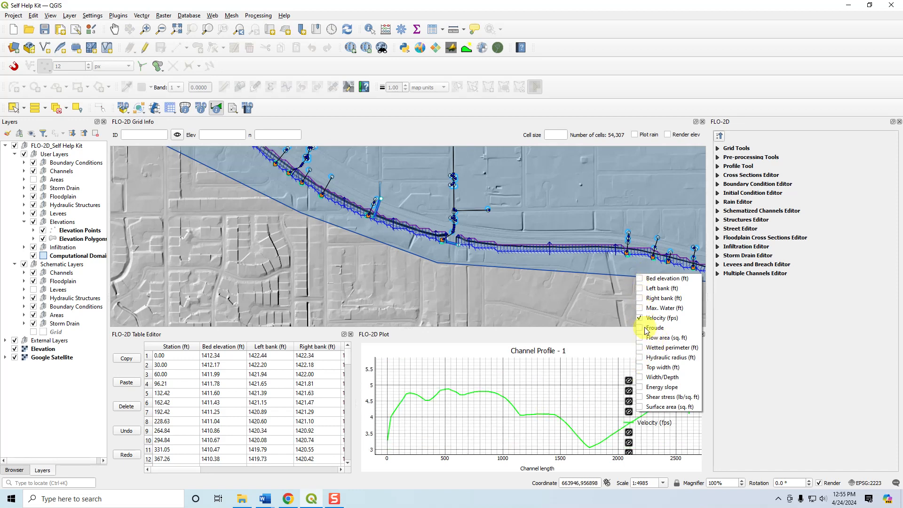
Replace the velocity curve with the Froude and flow area curves, view them separately and together, and clear all curves from the plot.
click(641, 318)
click(639, 328)
click(639, 329)
click(640, 338)
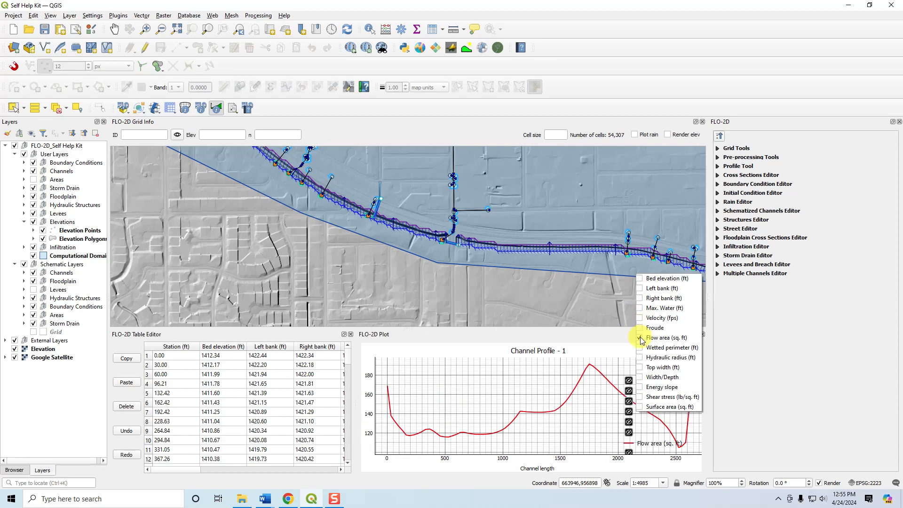
click(640, 338)
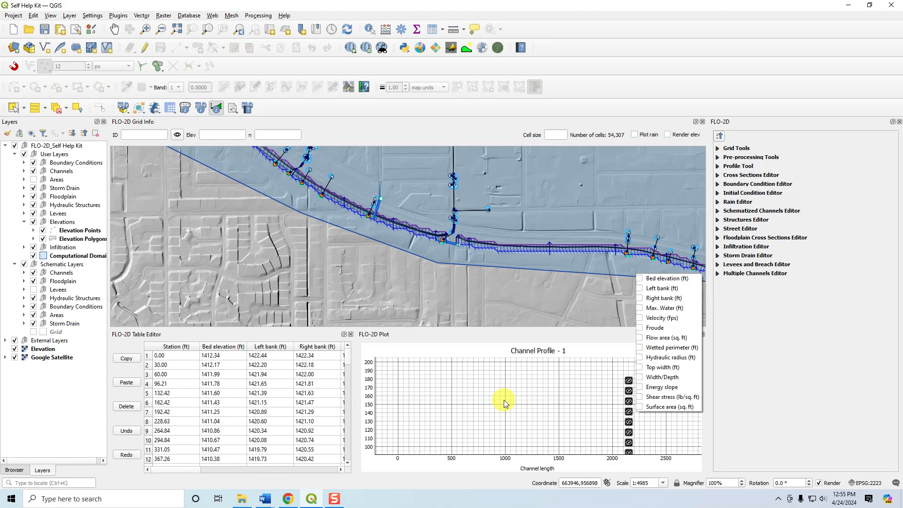
click(640, 328)
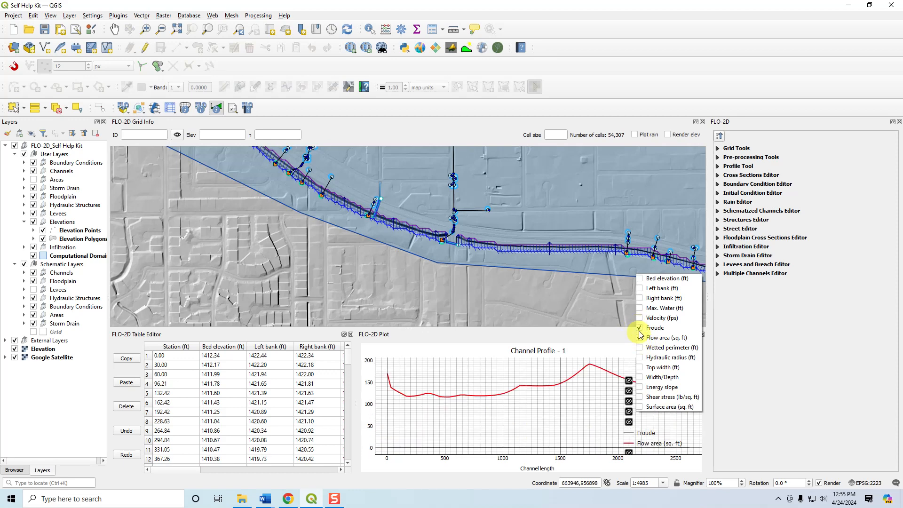
click(638, 328)
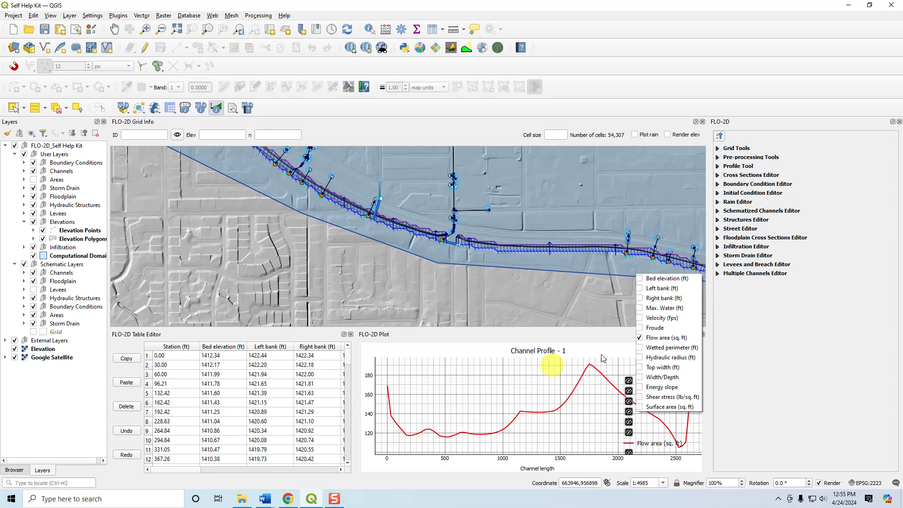
click(638, 337)
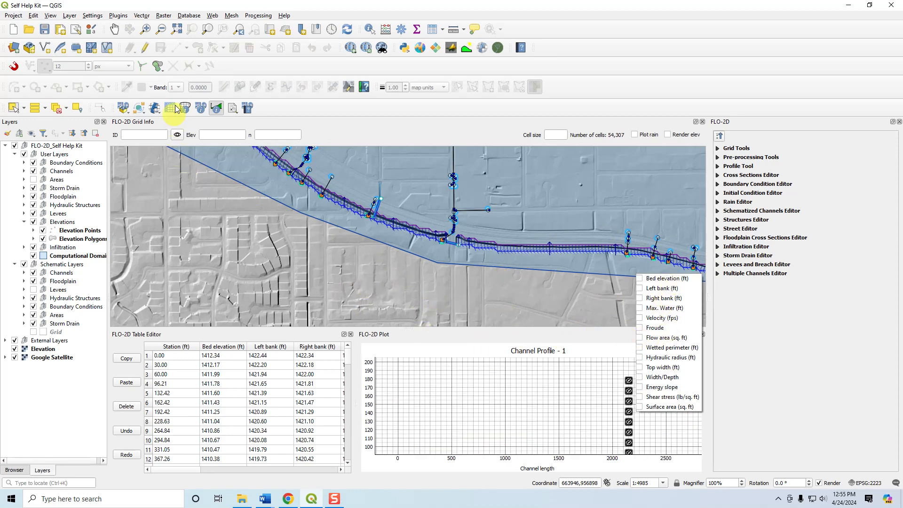
Query user cross section 6 on the southern channel with the FLO-2D info tool, examine its profile and collapse the Cross Sections Editor.
click(201, 108)
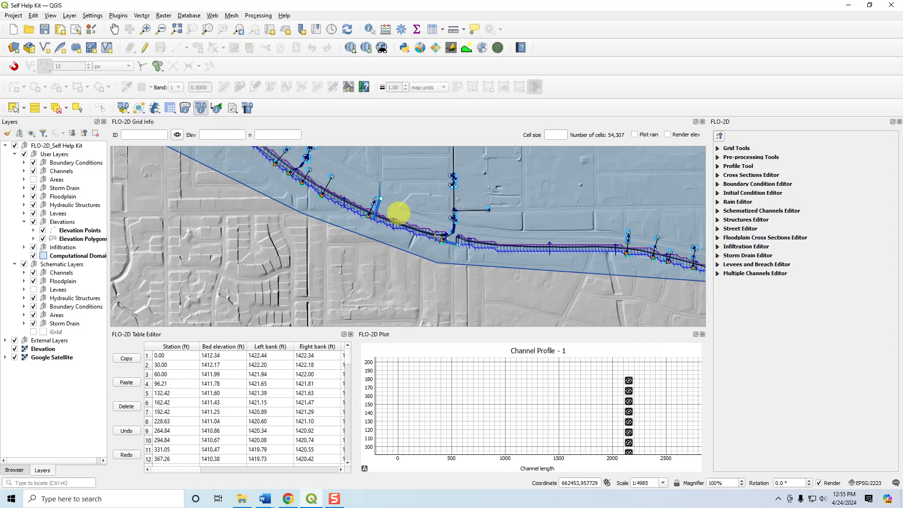
click(469, 242)
mouse_move(526, 262)
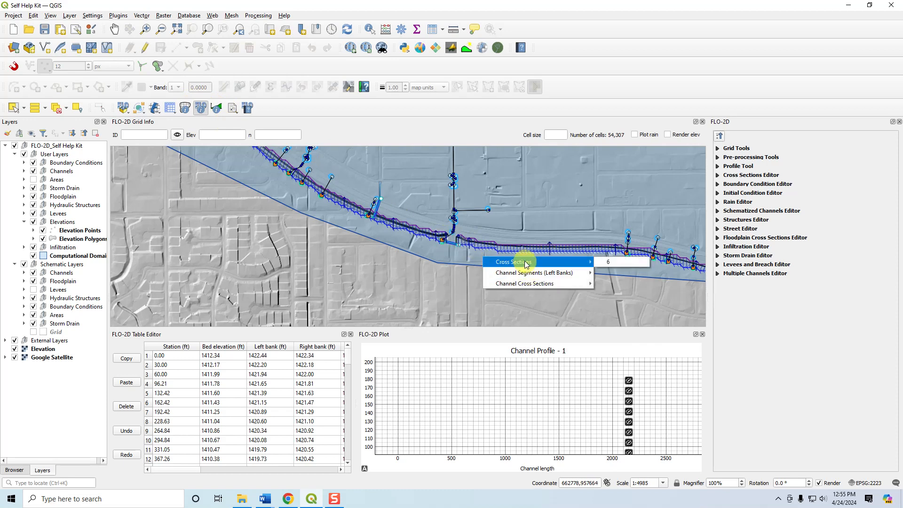
click(619, 263)
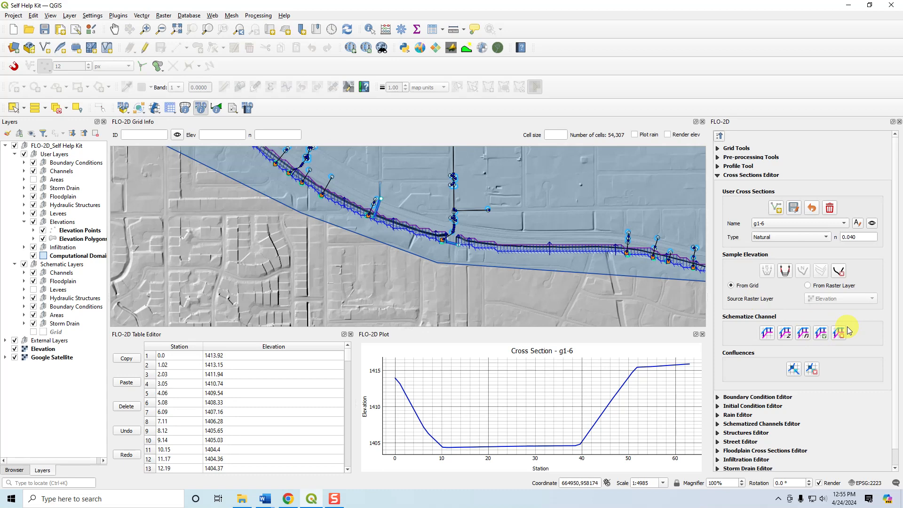
click(718, 176)
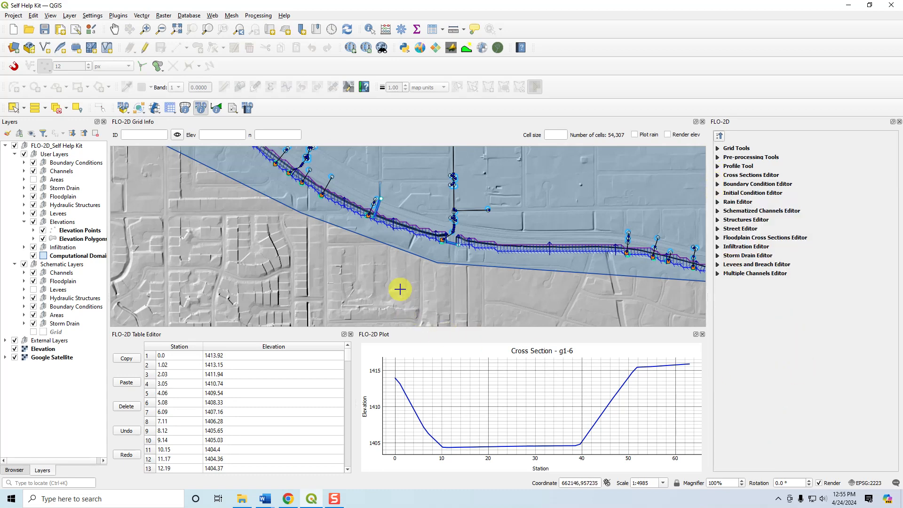
Bring the whole southern channel into view, check the Cross Sections Editor briefly and expand the Boundary Condition Editor.
scroll(399, 289, down, 2)
drag(401, 286, 439, 233)
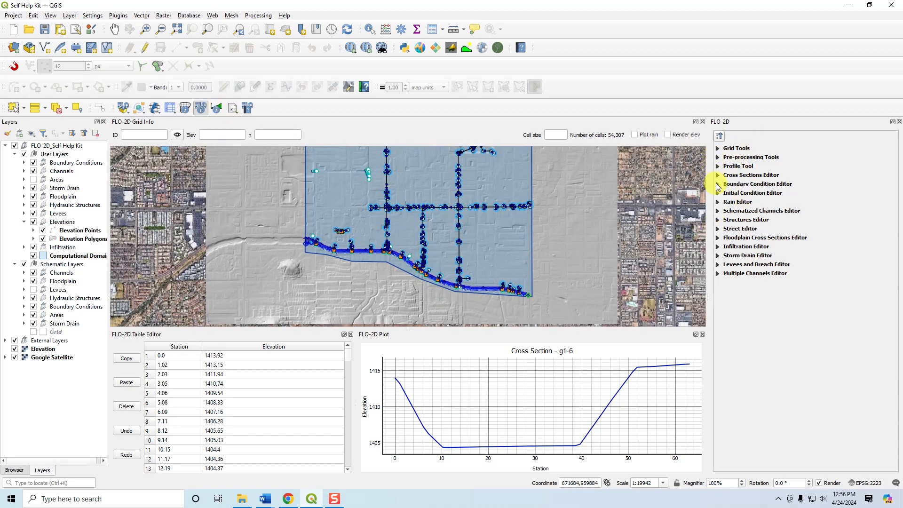
click(718, 176)
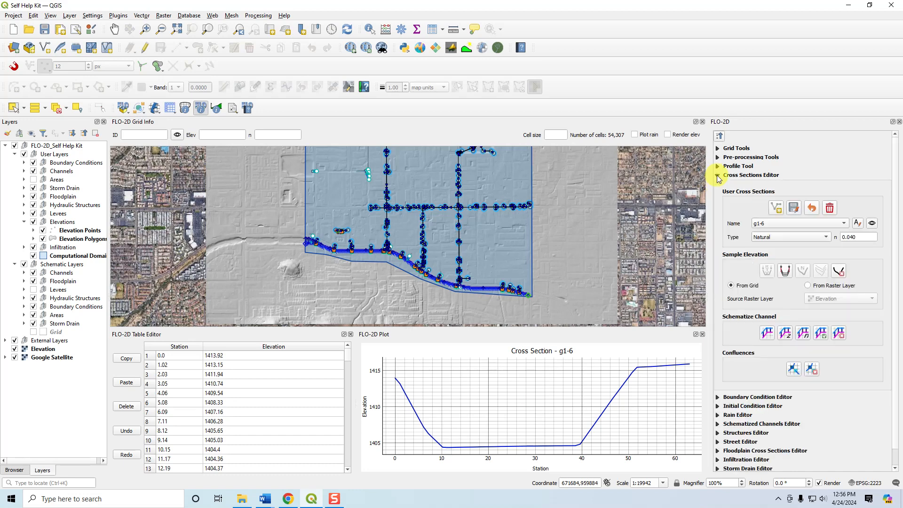
click(717, 176)
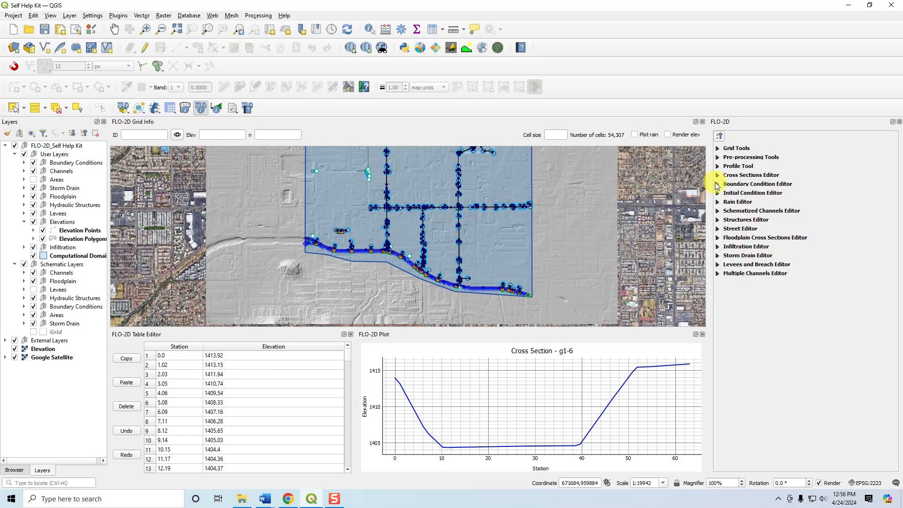
click(717, 184)
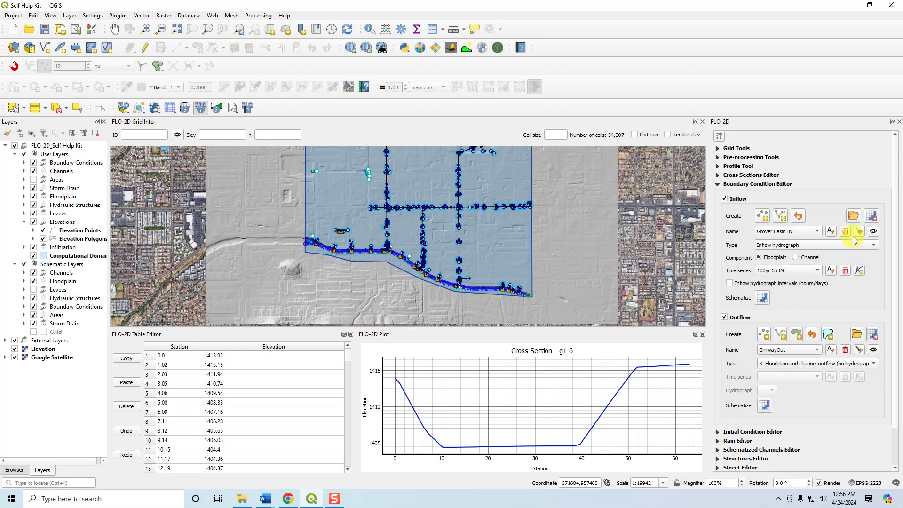
Examine the Grover Basin IN inflow boundary condition in the Boundary Condition Editor, including its hydrograph and its inflow type options.
click(771, 232)
click(773, 232)
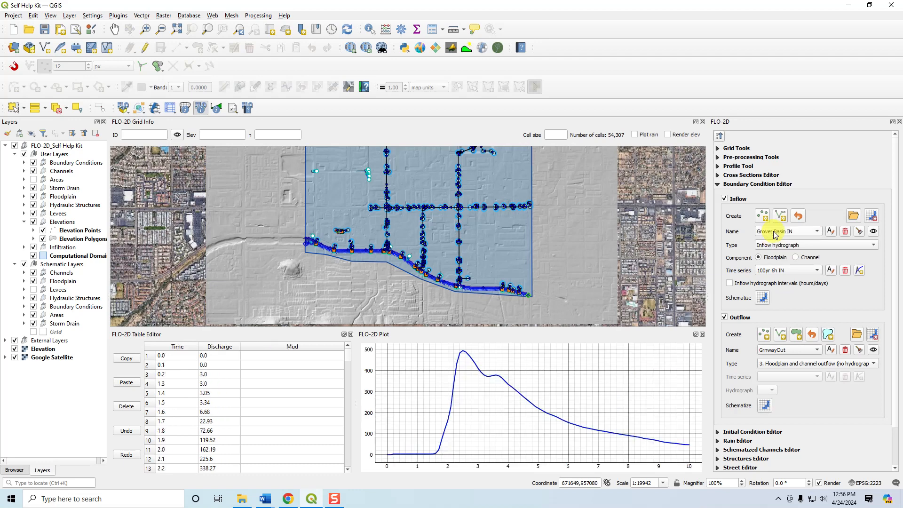
click(773, 233)
click(773, 241)
click(773, 234)
click(775, 222)
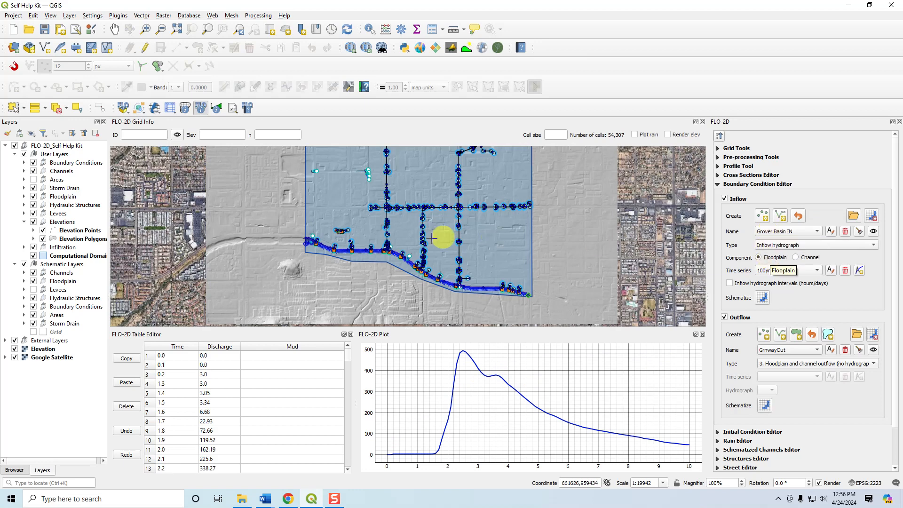
Select the Inflow 2 boundary condition, inspect its location at the channel's eastern end and collapse the Boundary Condition Editor.
click(777, 231)
click(775, 235)
click(776, 234)
click(775, 242)
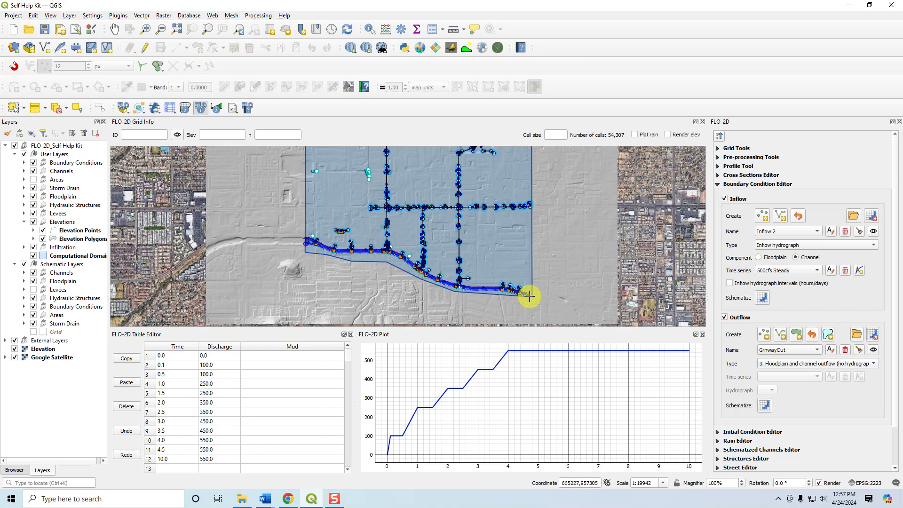
scroll(529, 296, up, 5)
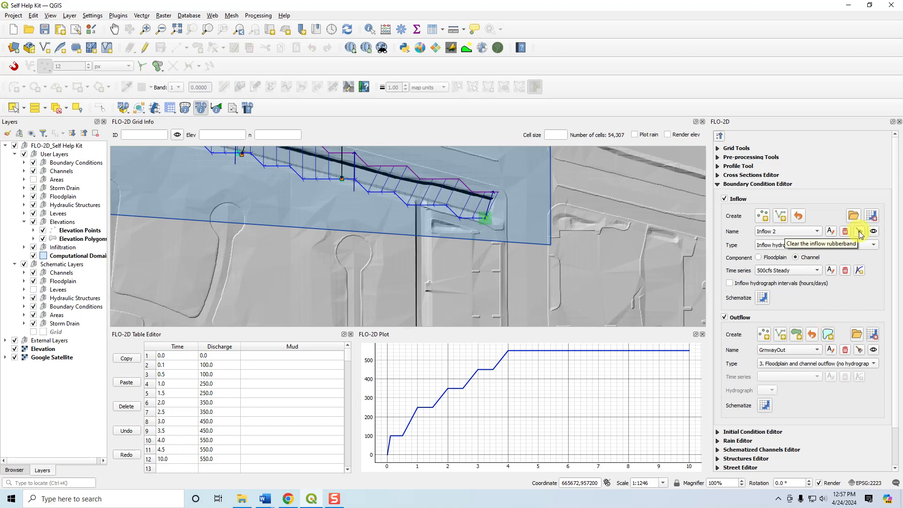
scroll(596, 304, down, 2)
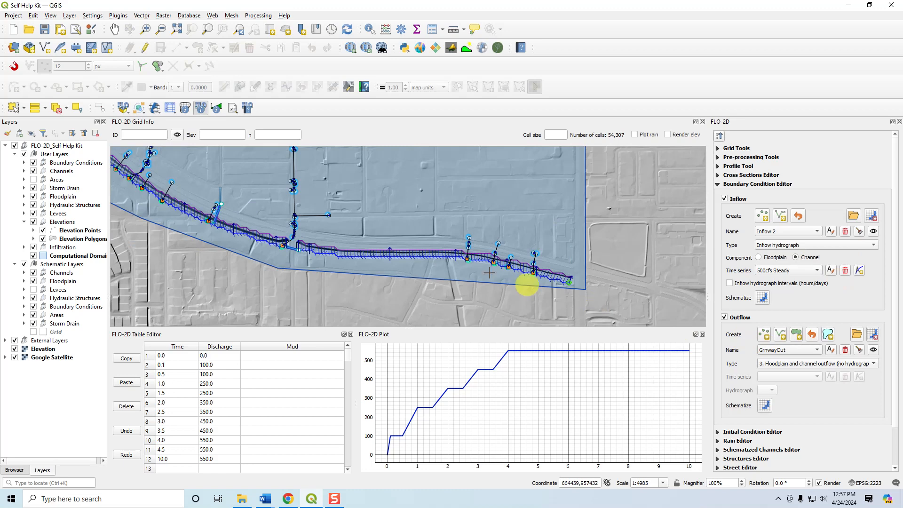
click(717, 184)
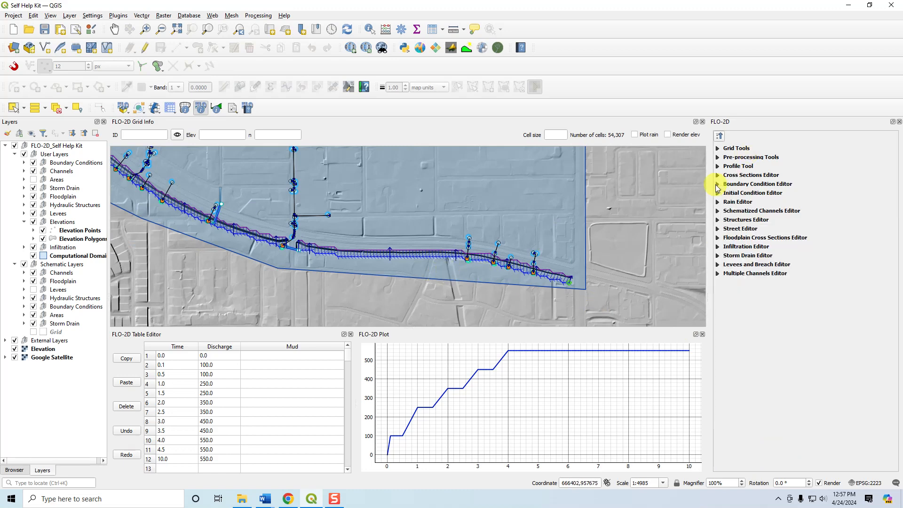
Review the Infiltration Editor's Green-Ampt calculator with SSURGO soil data and OSM land use data, cancel it and collapse the editor.
click(718, 248)
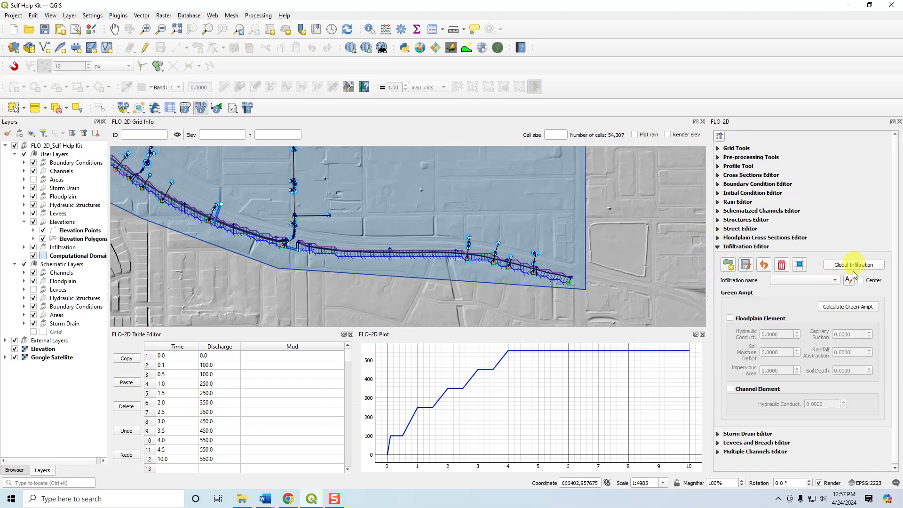
click(851, 306)
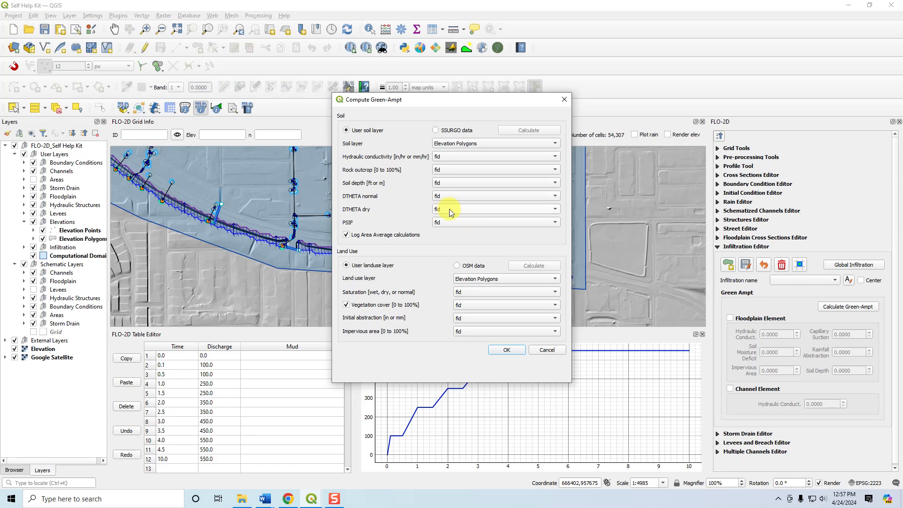
click(346, 235)
click(346, 235)
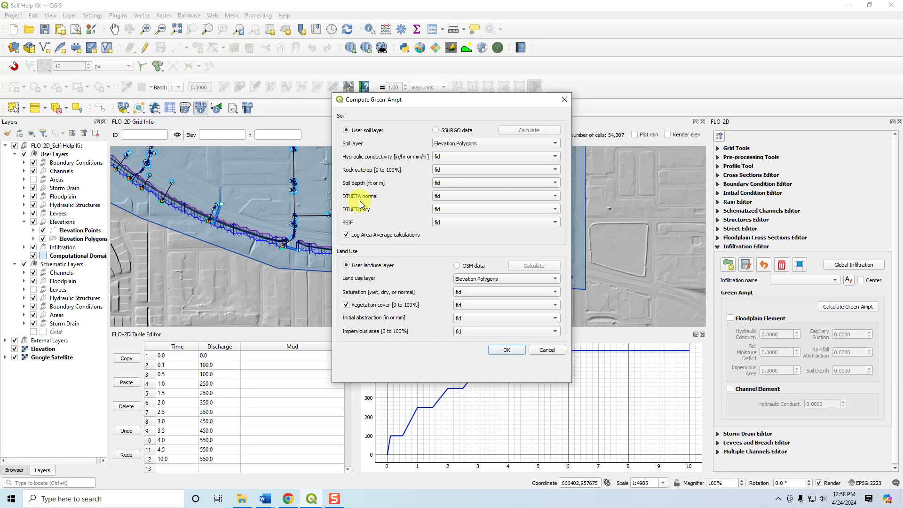
click(436, 131)
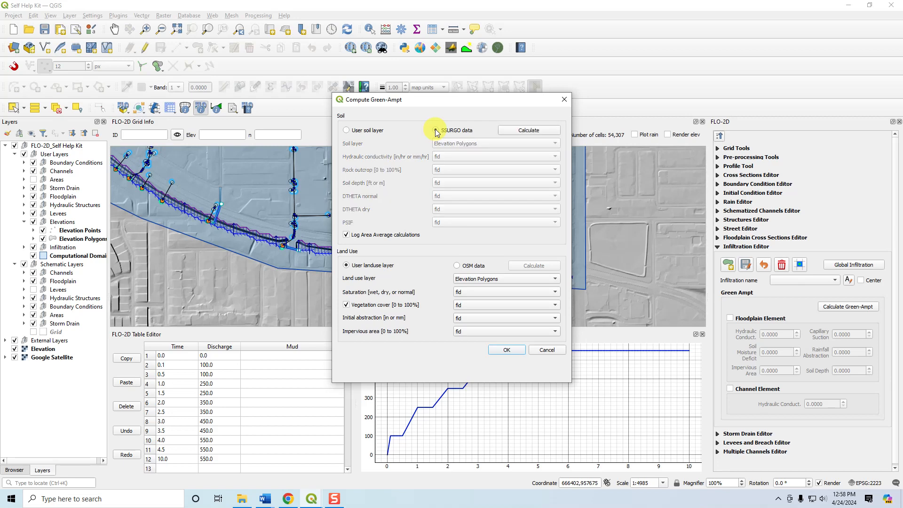
click(456, 266)
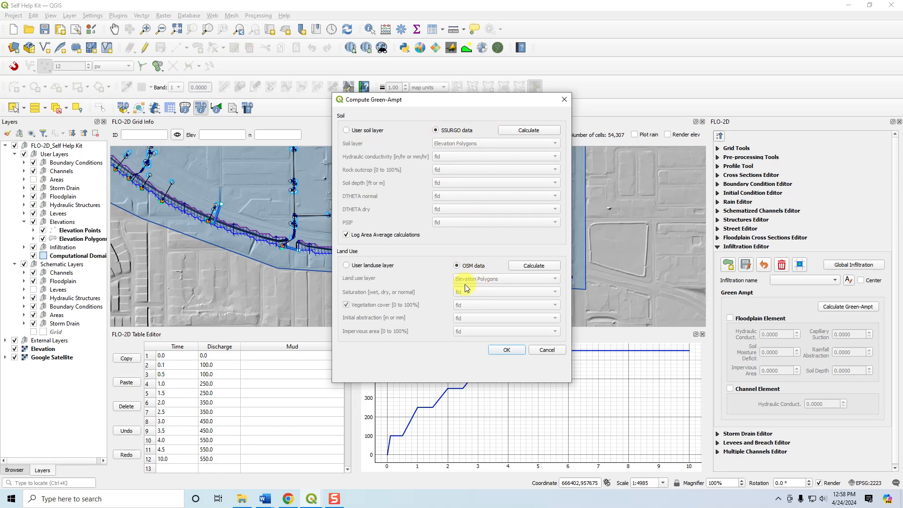
click(547, 351)
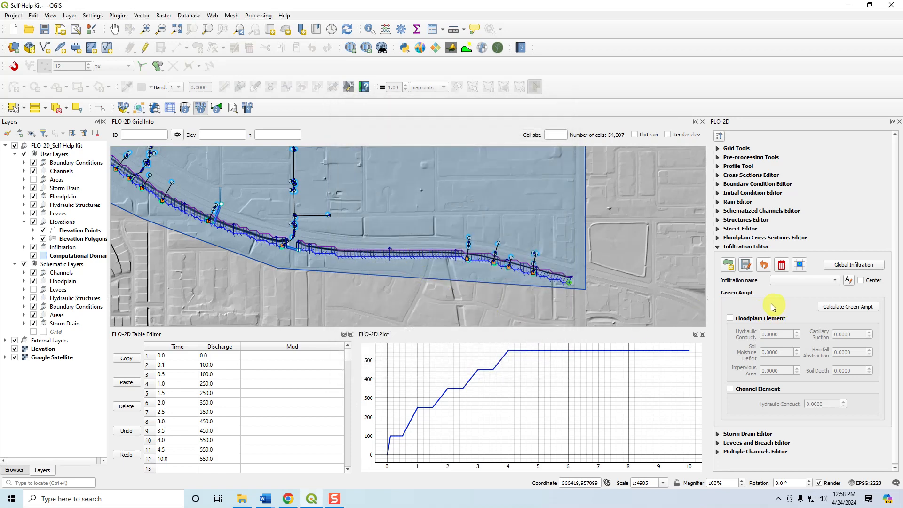
click(717, 248)
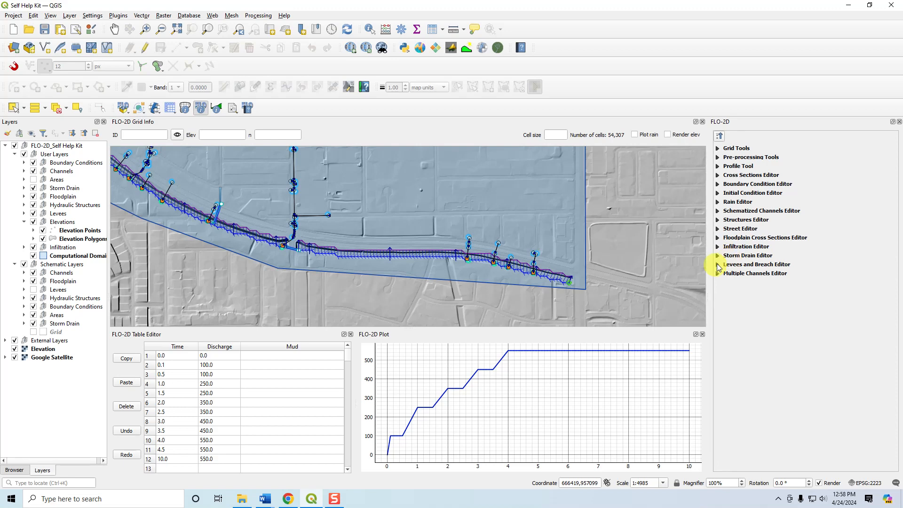
Expand the Storm Drain Editor and Grid Tools, open the Storm Drain Editor's online help and return to QGIS.
click(718, 255)
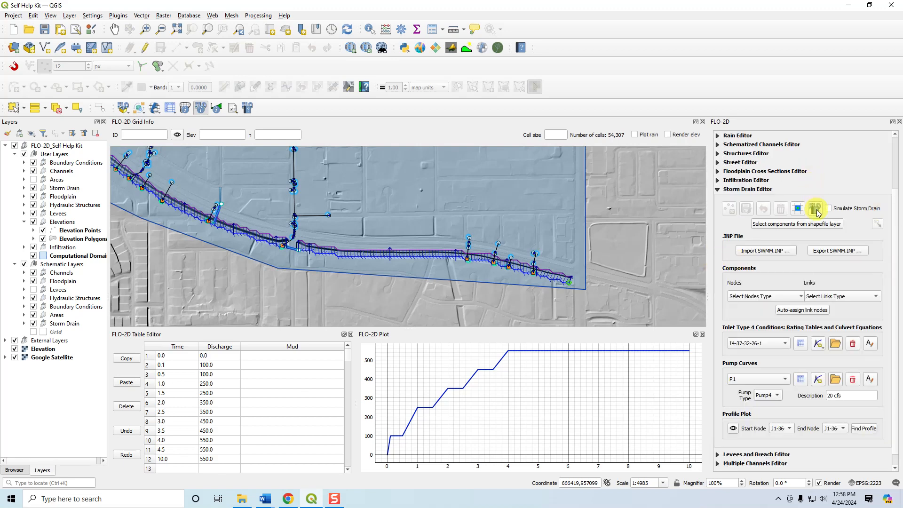
scroll(729, 175, up, 3)
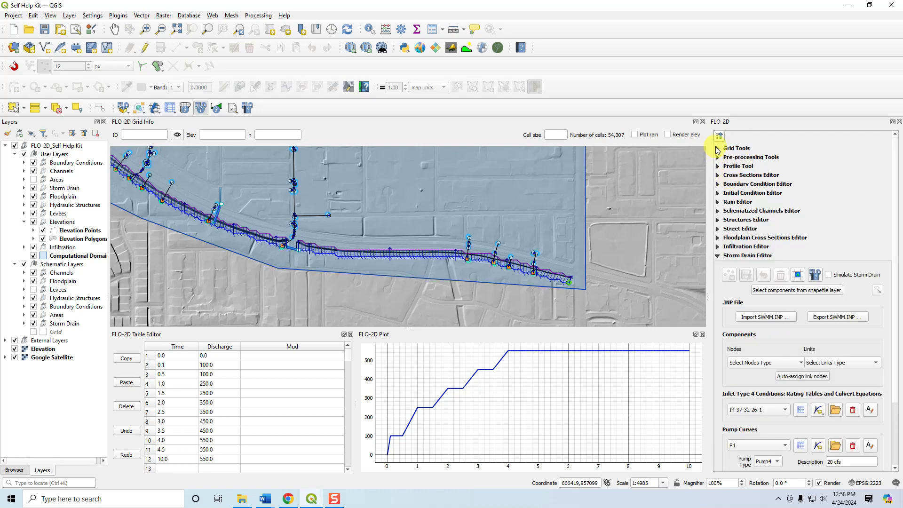
click(718, 149)
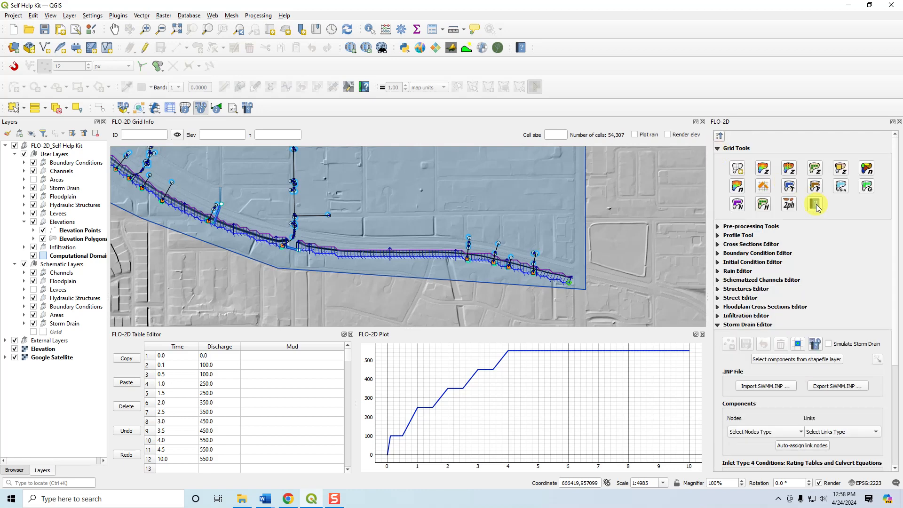
click(815, 344)
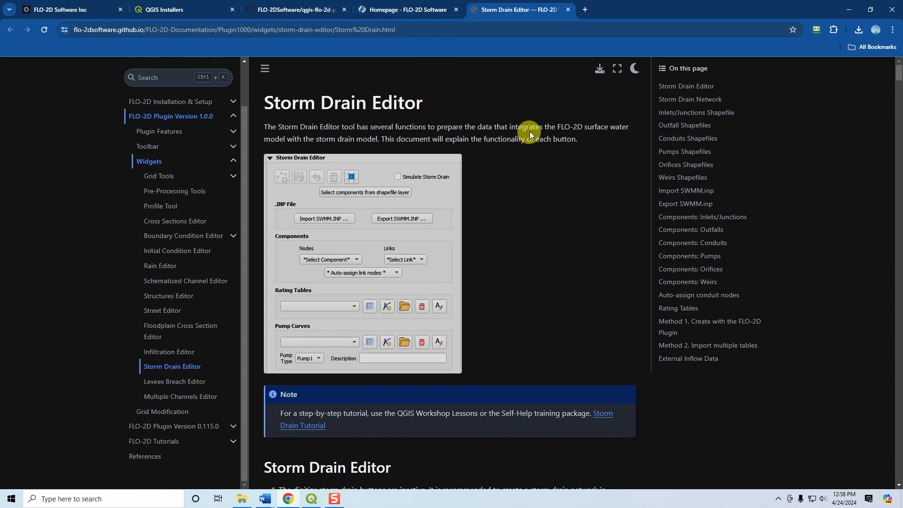
click(312, 500)
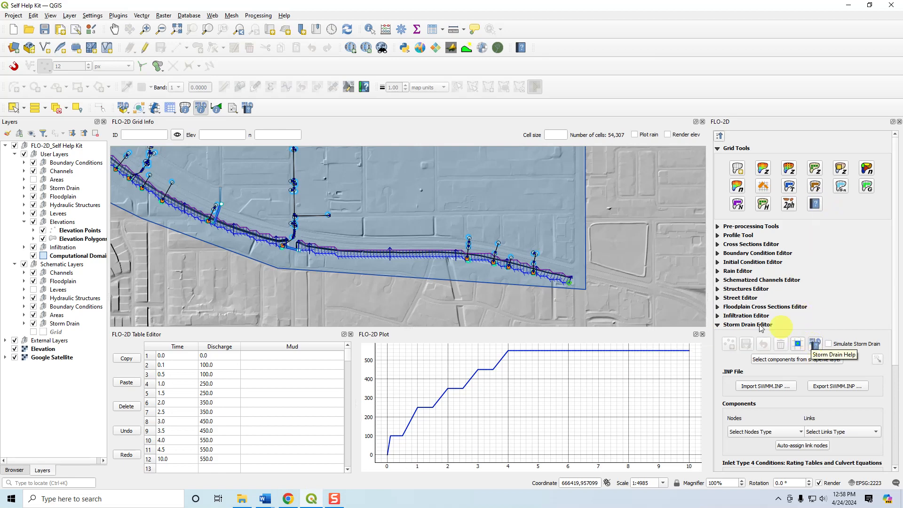
Check the Floodplain Cross Sections Editor briefly, collapse it and look at the Storm Drain Editor's SWMM.INP import function.
click(718, 307)
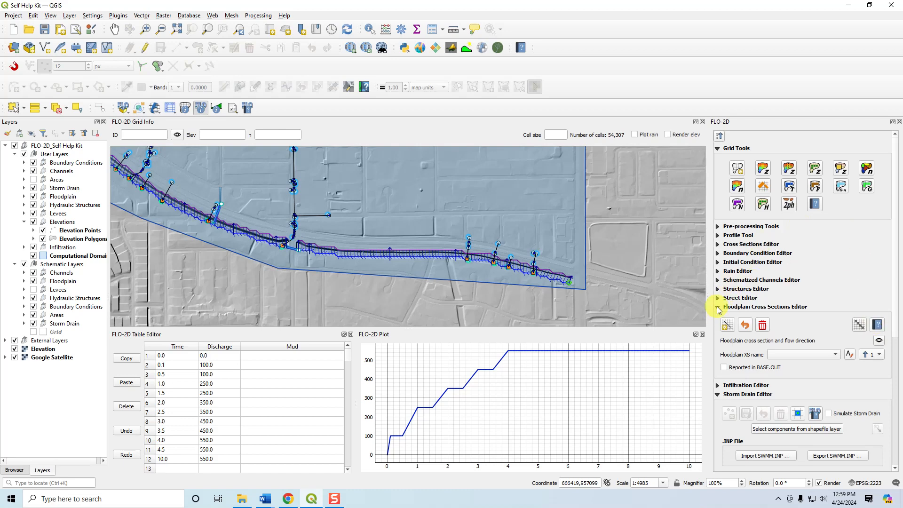
click(718, 306)
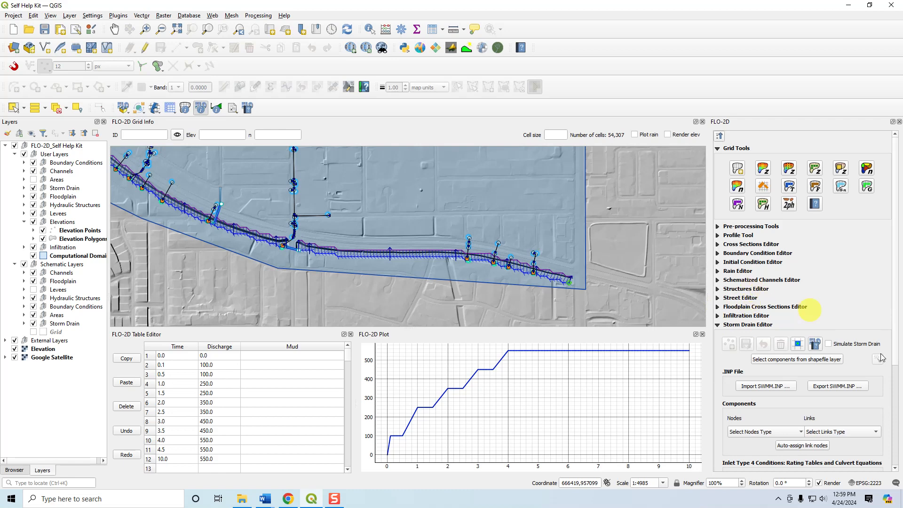
click(777, 389)
click(414, 189)
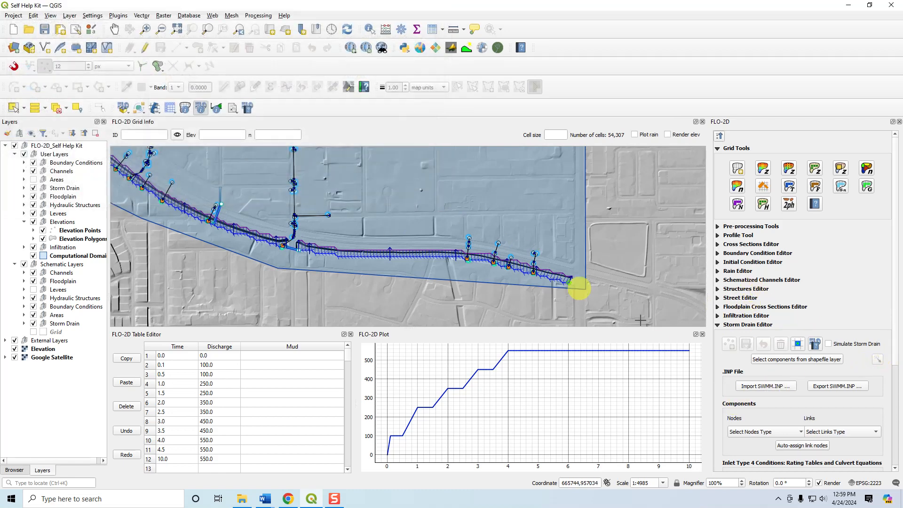
Check the available node component types in the Storm Drain Editor without choosing one.
scroll(779, 363, down, 5)
click(749, 284)
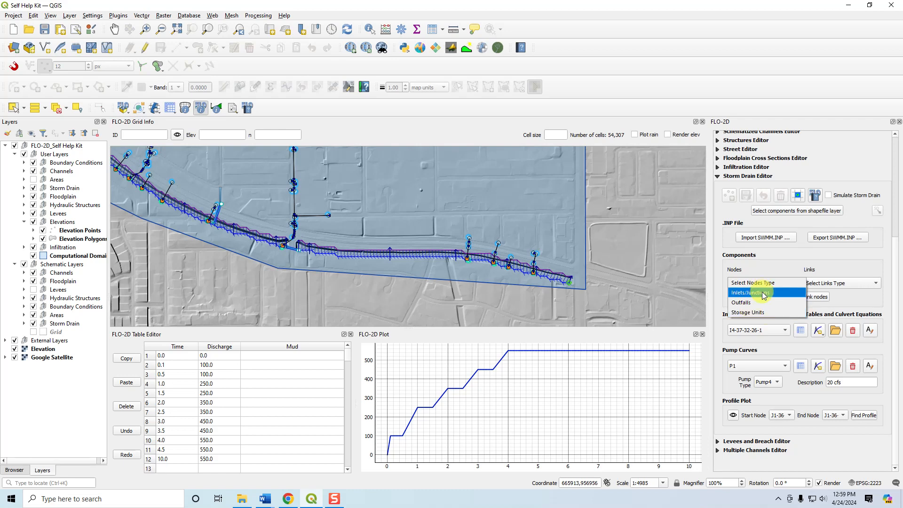
click(772, 268)
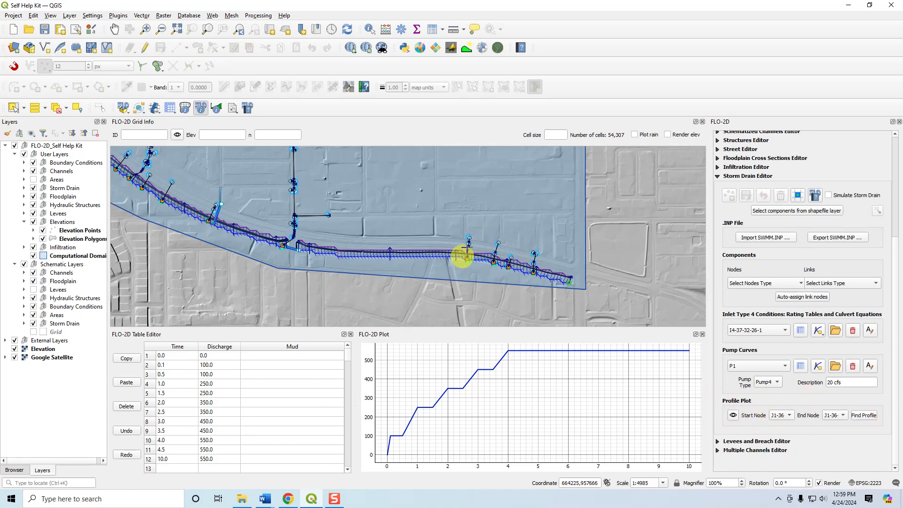
Collapse the Storm Drain Editor and view the whole model domain within the surrounding satellite imagery.
scroll(407, 248, down, 2)
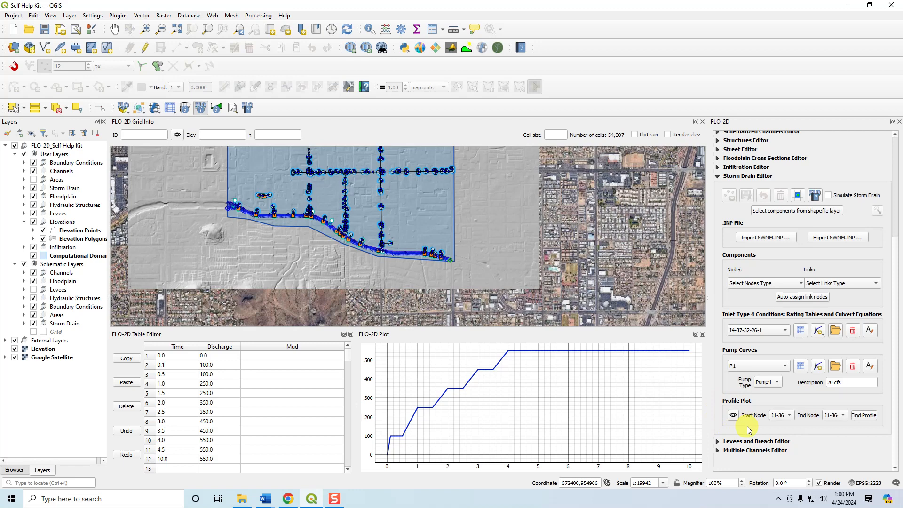
click(719, 178)
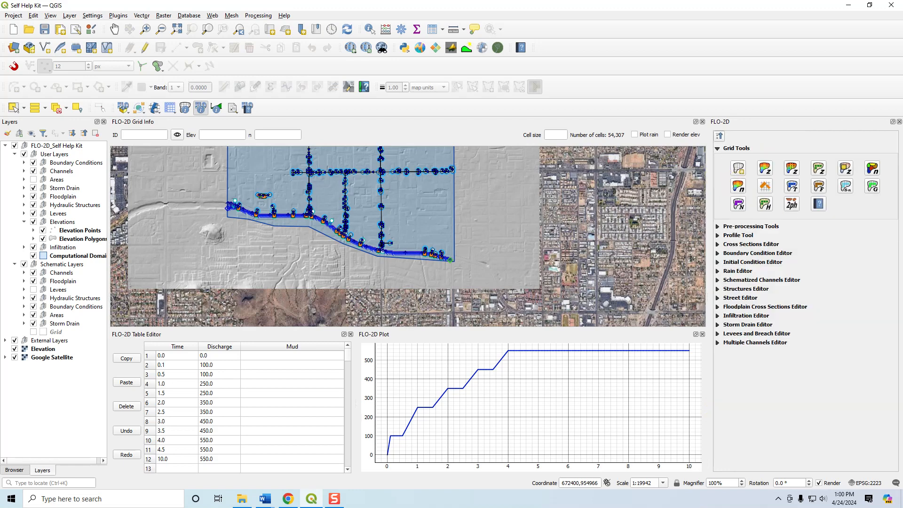
scroll(375, 270, down, 2)
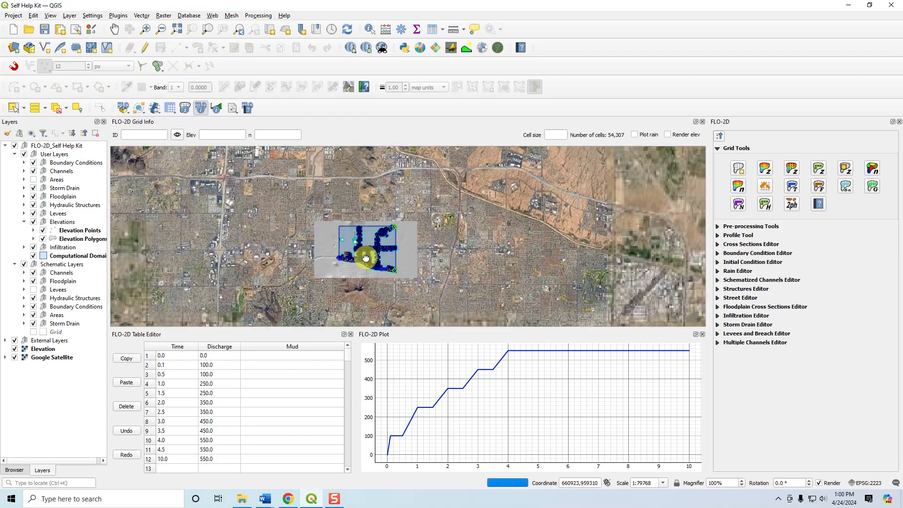
drag(365, 254, 428, 227)
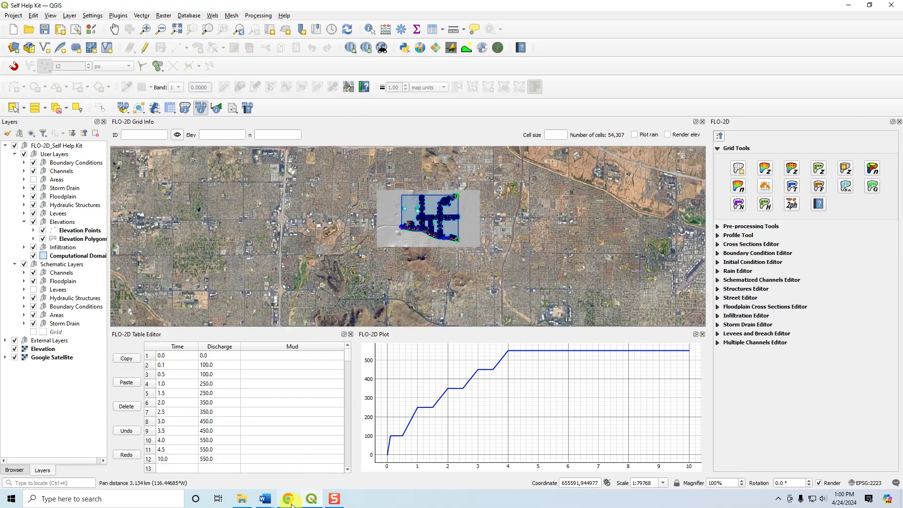
Switch to File Explorer and browse from Example Projects to the flo_help Handouts folder under FLO-2D PRO Documentation.
mouse_move(291, 504)
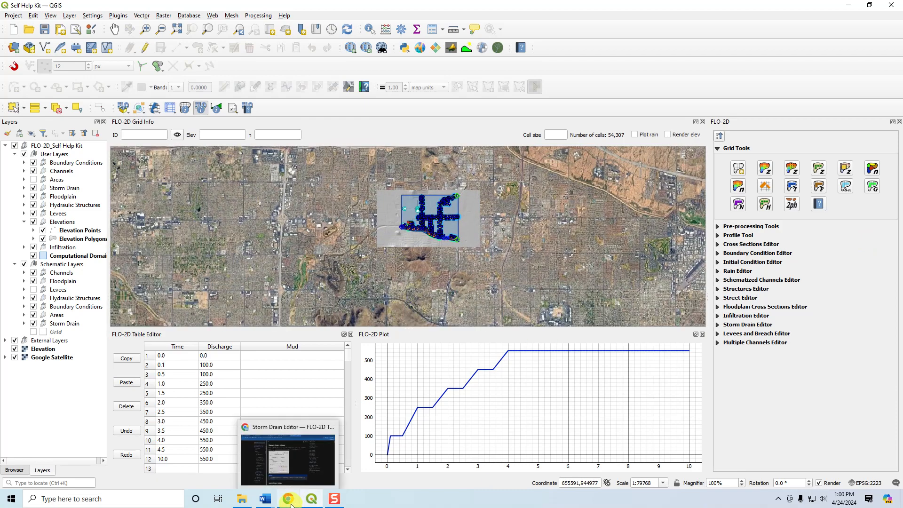
click(245, 501)
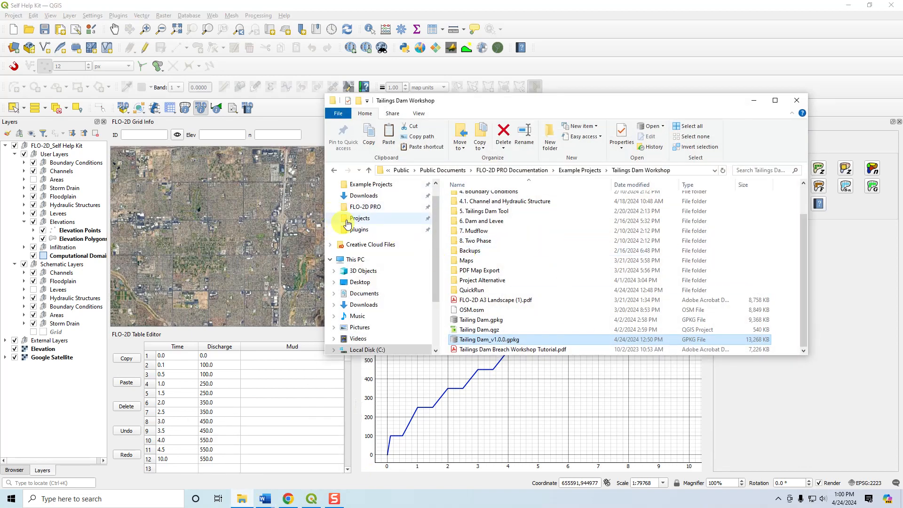
scroll(353, 209, up, 1)
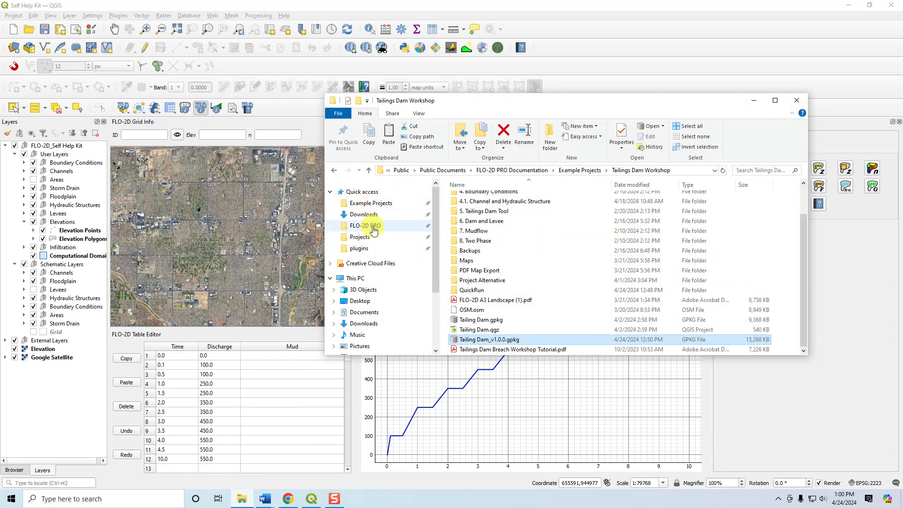
click(365, 225)
click(362, 203)
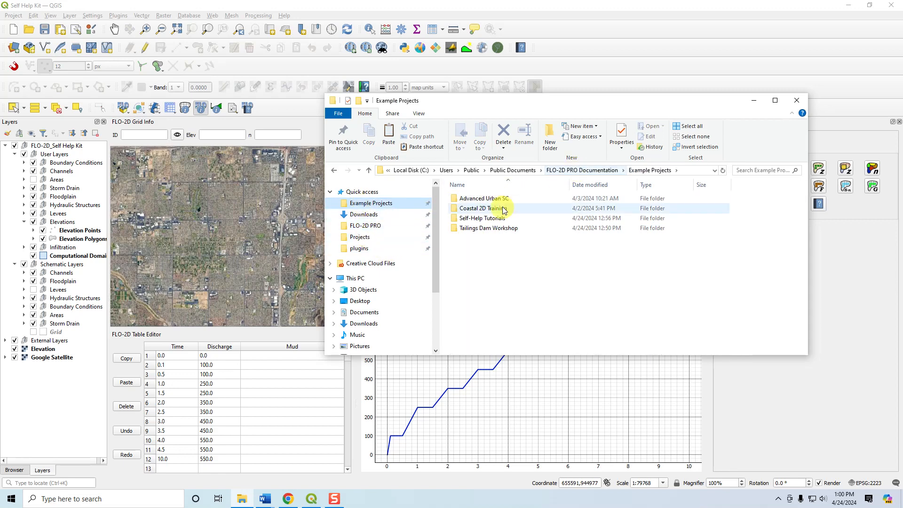
click(572, 170)
double_click(479, 209)
double_click(471, 198)
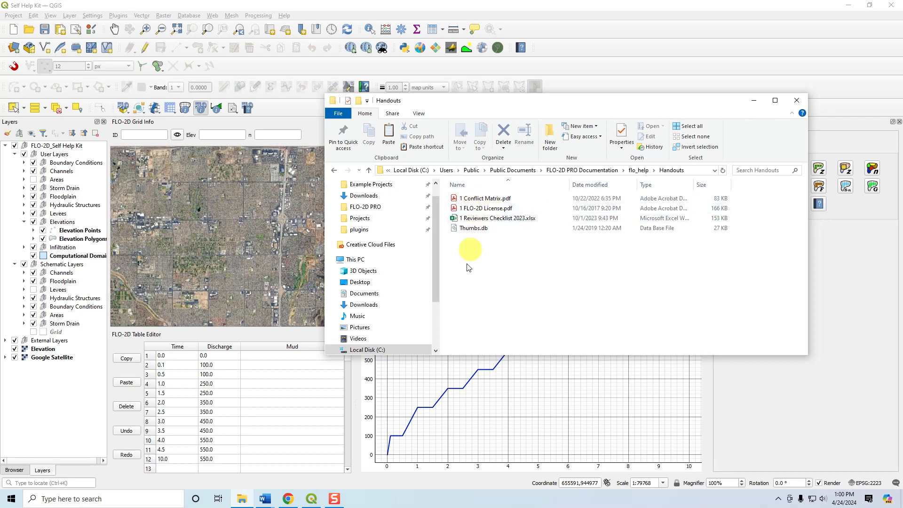
Look through the FLO-2D PRO program folder, then check the drives available in File Explorer.
drag(433, 256, 437, 249)
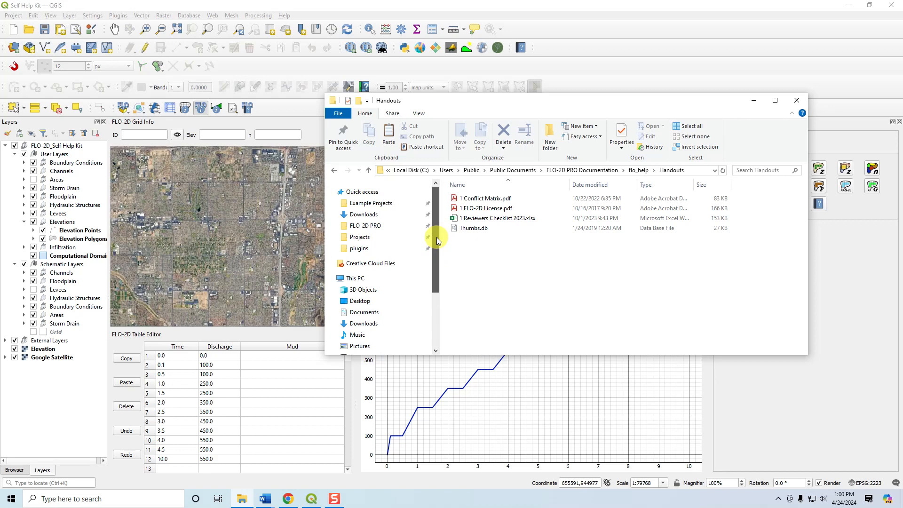
click(372, 226)
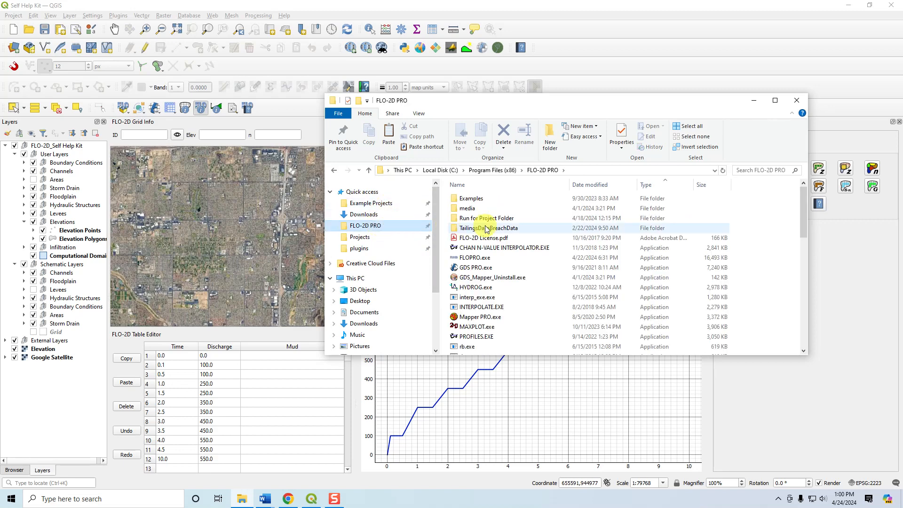
scroll(388, 315, down, 3)
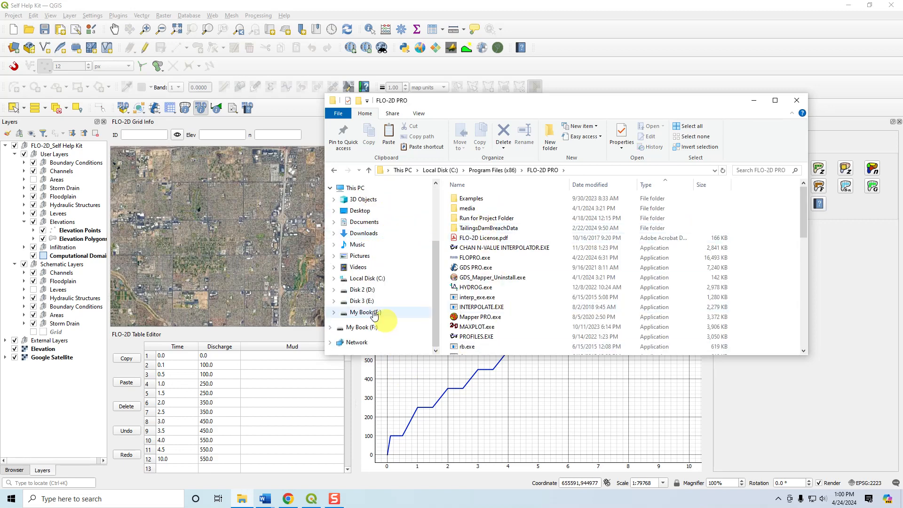
Open FLO-2D Pro Model Revisions.pdf from Bench Mark Testing > Build 23 > Pro Engine > ReadyFolder on Disk 3 (E:).
click(374, 303)
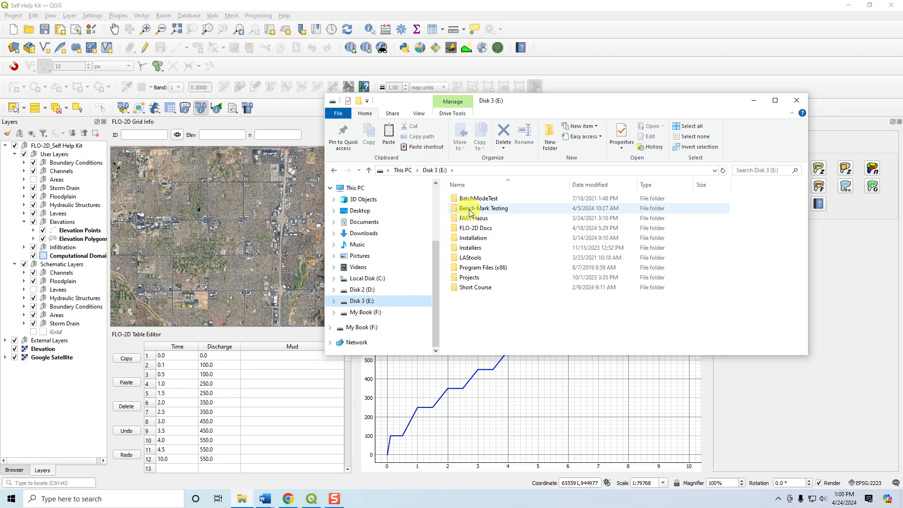
click(469, 212)
double_click(470, 213)
double_click(468, 268)
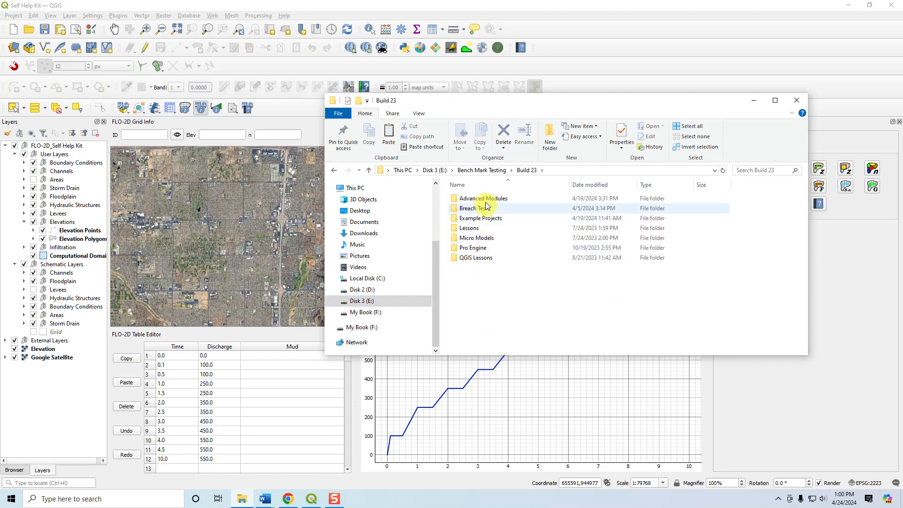
double_click(475, 247)
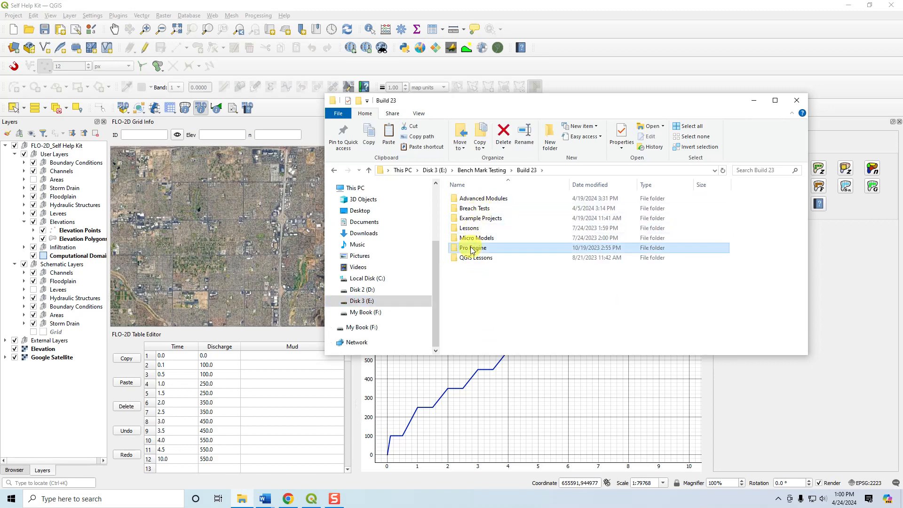
double_click(489, 207)
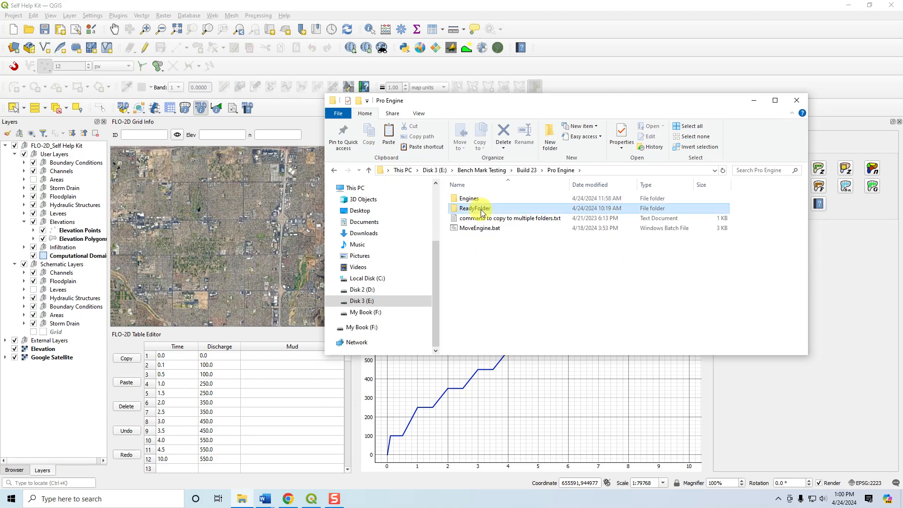
click(492, 200)
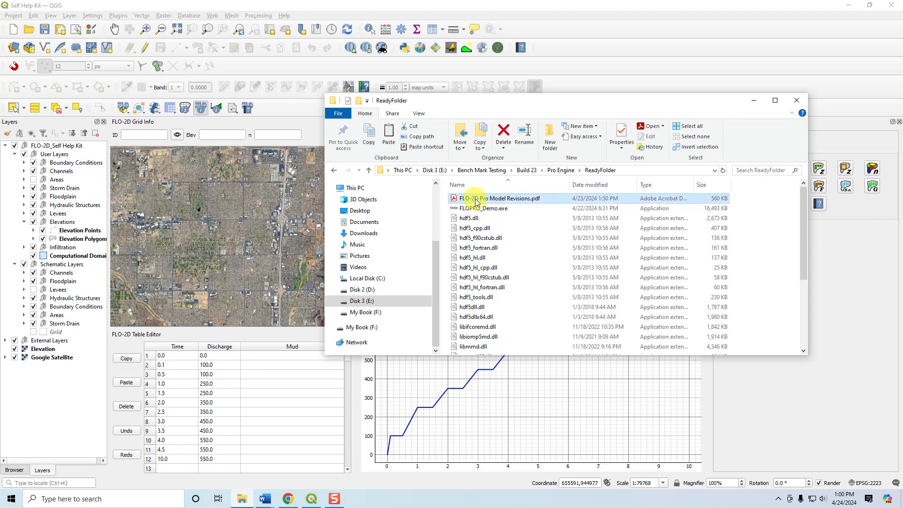
double_click(476, 199)
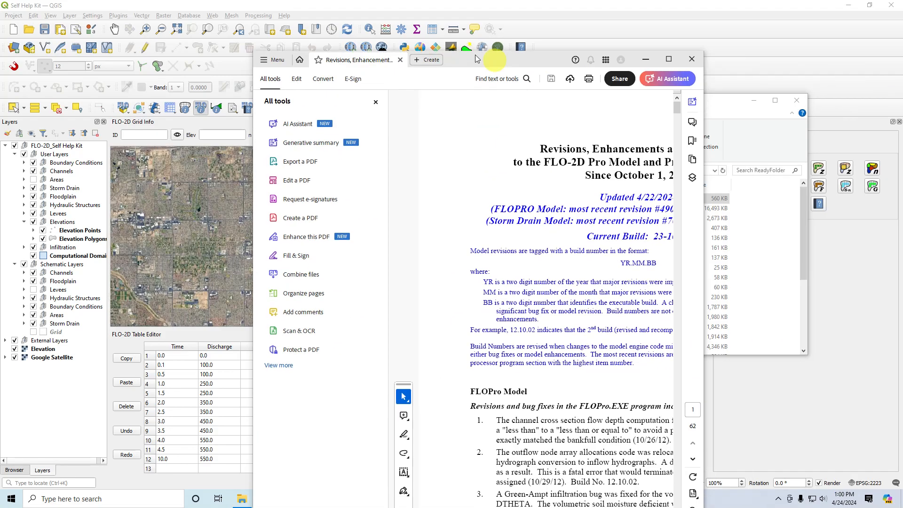
Skim the revisions document from the first FLOPro Model entries to the most recent 2024 entries on page 52.
scroll(549, 333, down, 5)
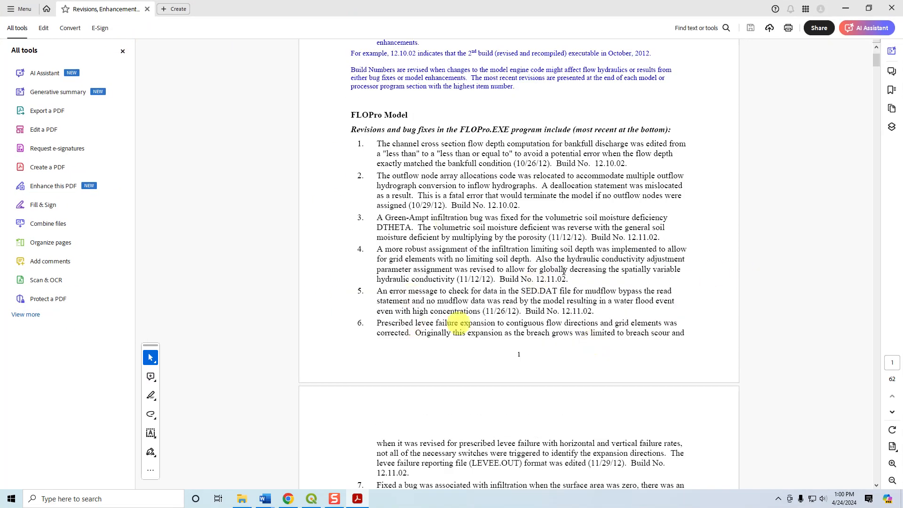
scroll(426, 301, up, 3)
scroll(491, 314, down, 5)
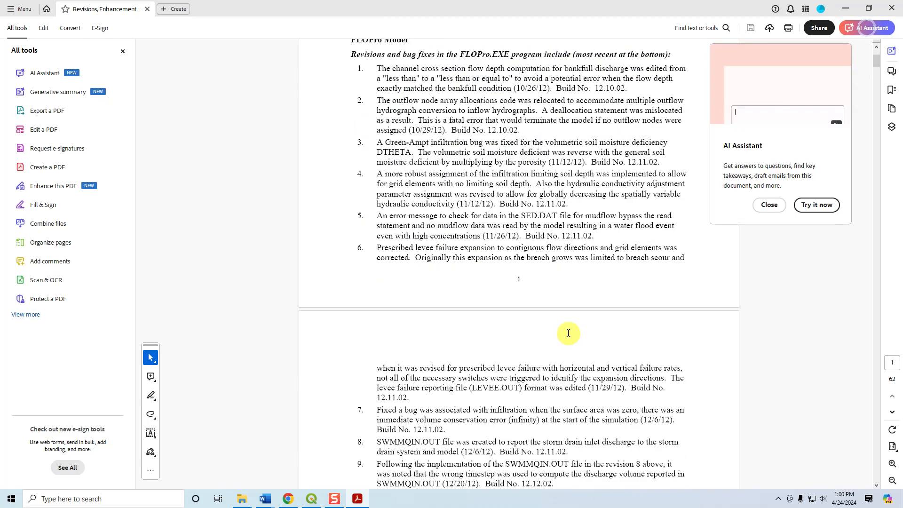
scroll(500, 251, down, 20)
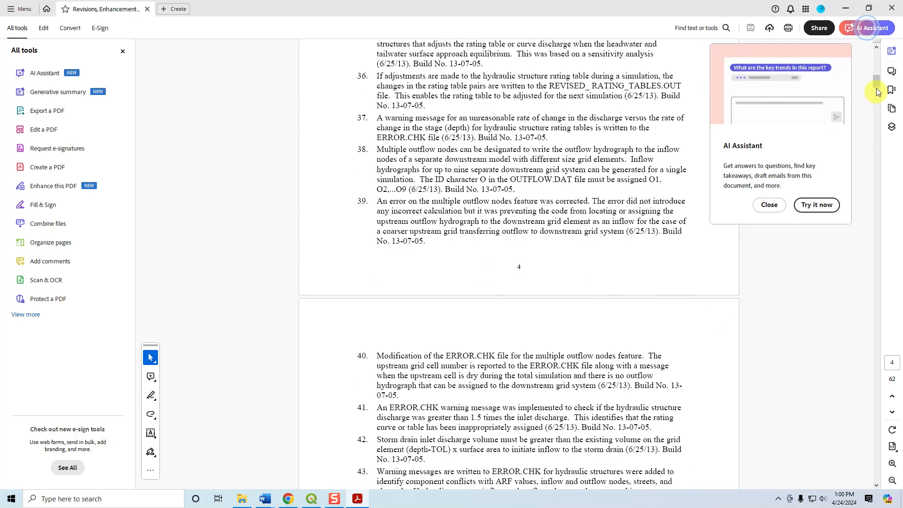
drag(876, 87, 871, 411)
scroll(511, 286, down, 3)
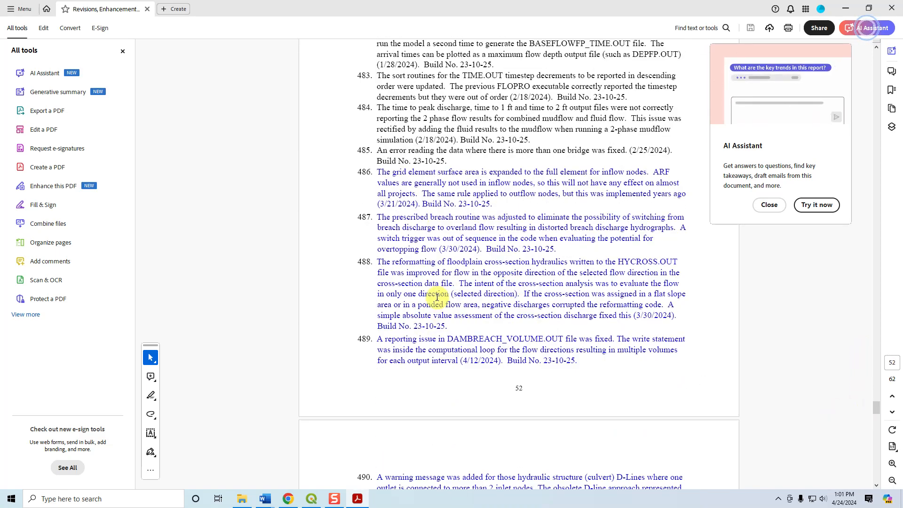
Read the latest FLOPro Model revisions, items 487 to 490, working back from the last entry.
scroll(436, 297, down, 3)
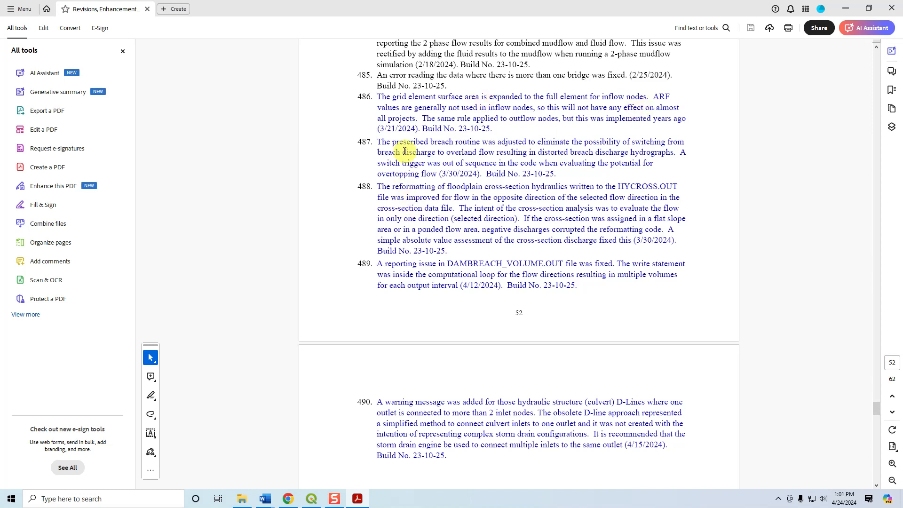
scroll(405, 179, down, 10)
scroll(407, 205, up, 8)
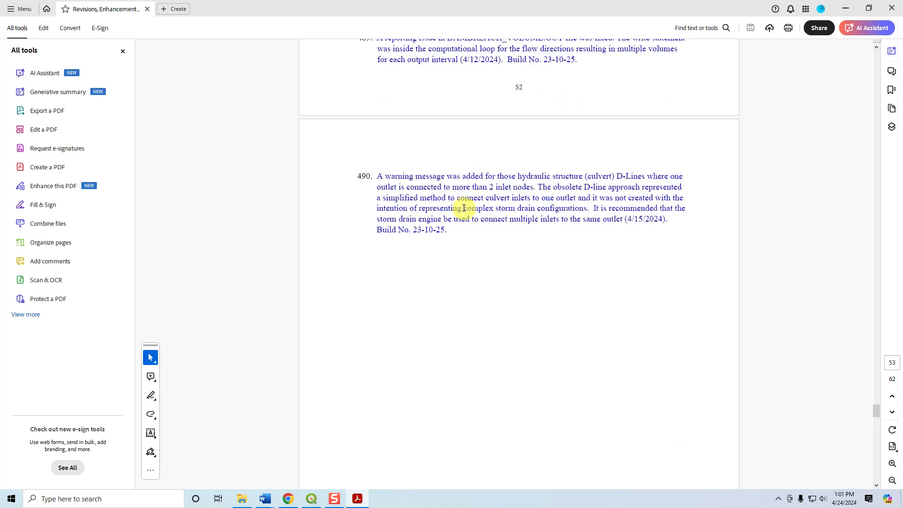
scroll(470, 235, up, 2)
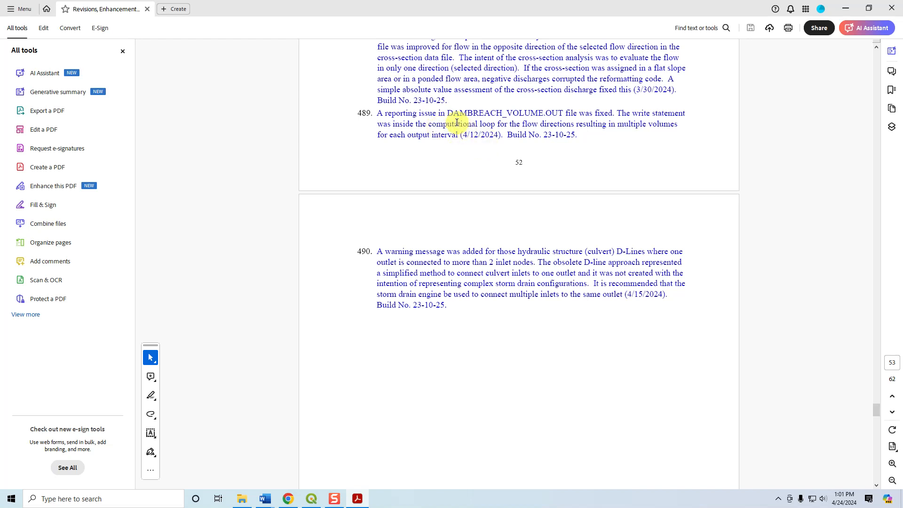
scroll(470, 137, up, 3)
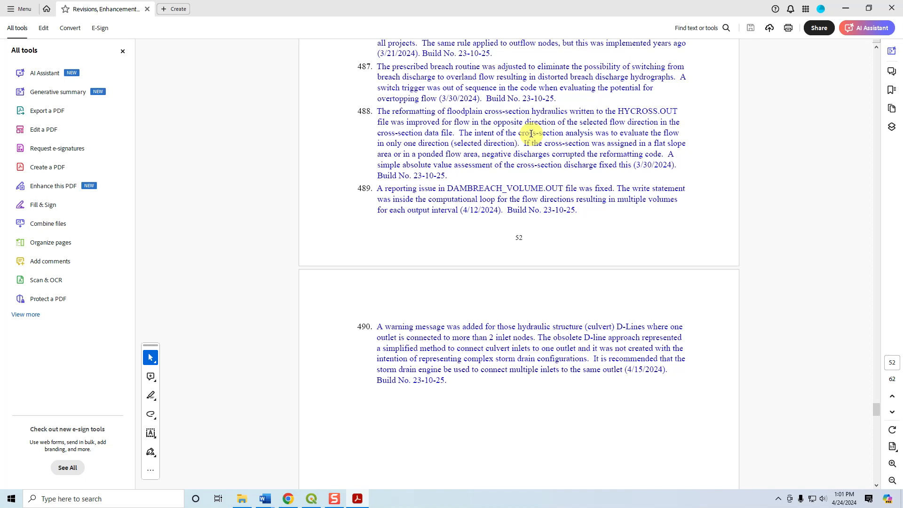
scroll(514, 125, up, 3)
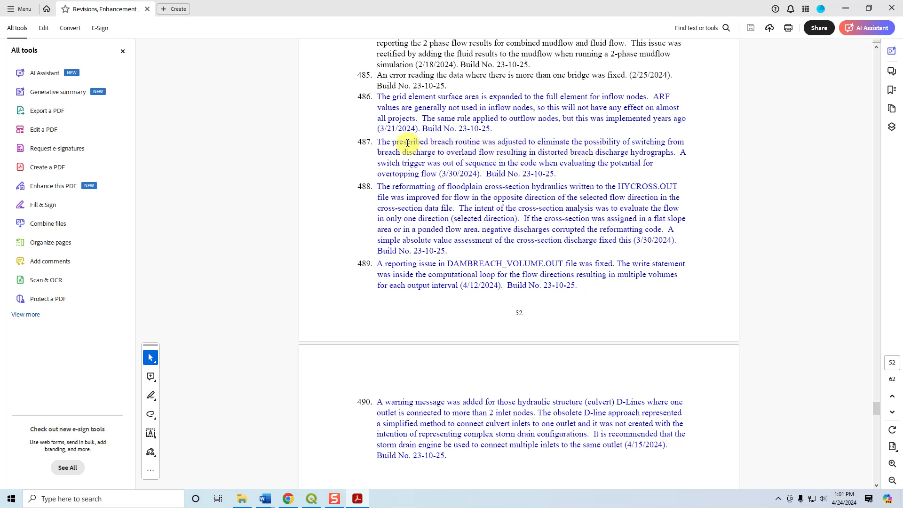
Select the text of revision 487 on the prescribed breach routine, clear the selection and review the neighbouring entries.
drag(557, 174, 385, 143)
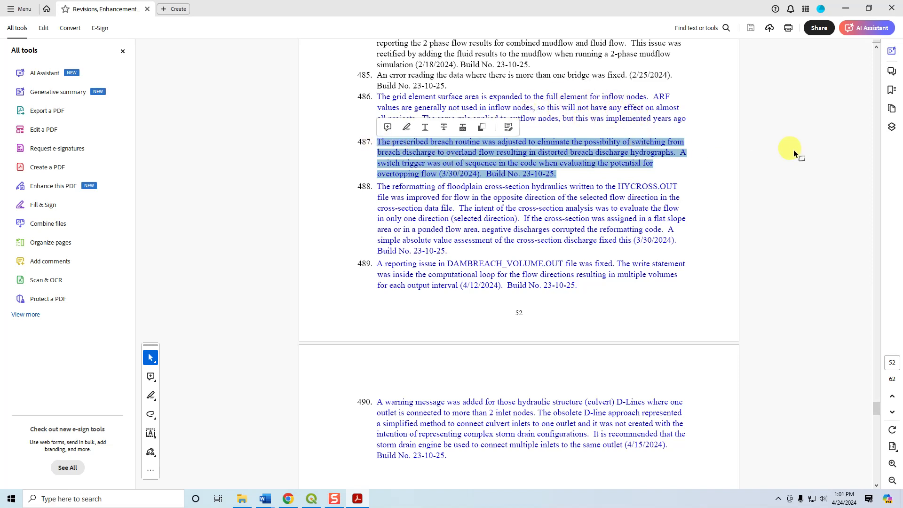
scroll(795, 160, up, 3)
click(798, 199)
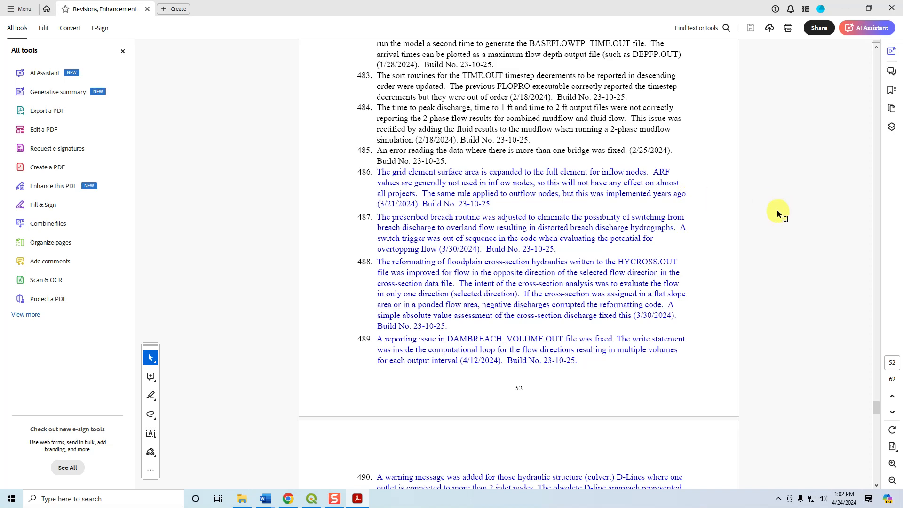
scroll(747, 190, down, 3)
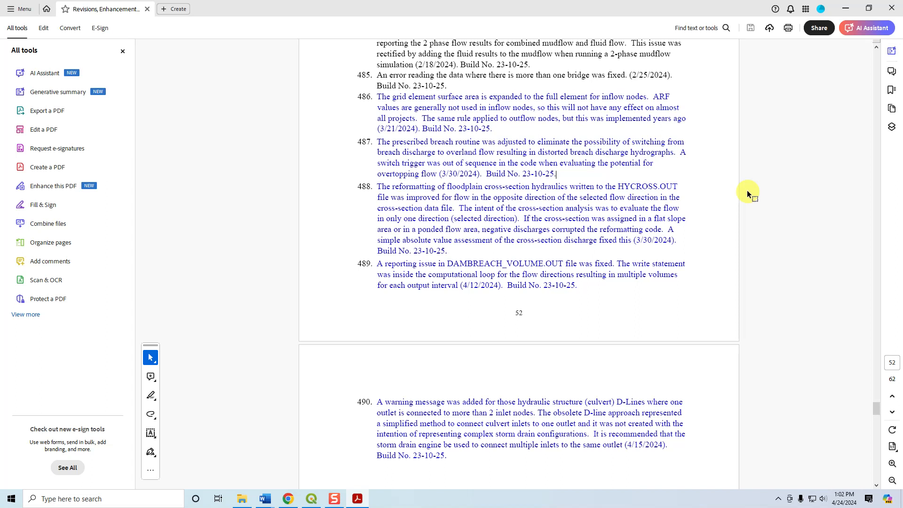